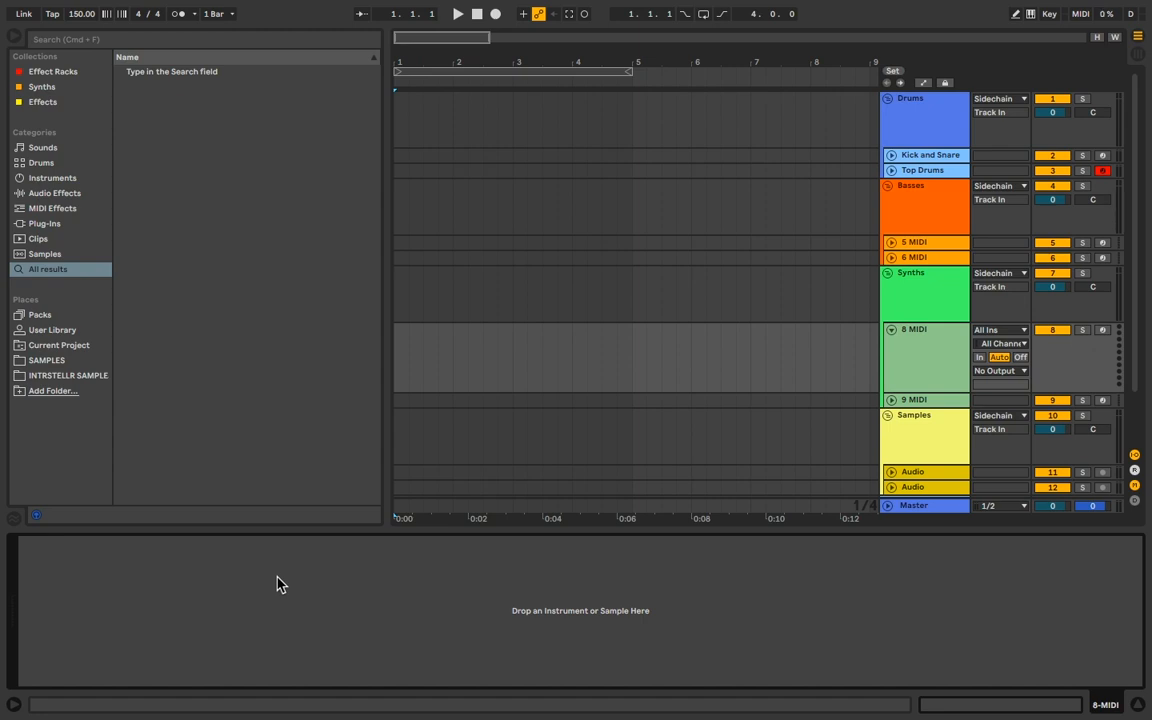
Load the Serum synthesizer onto the 8 MIDI track in the Synths group.
right_click(136, 578)
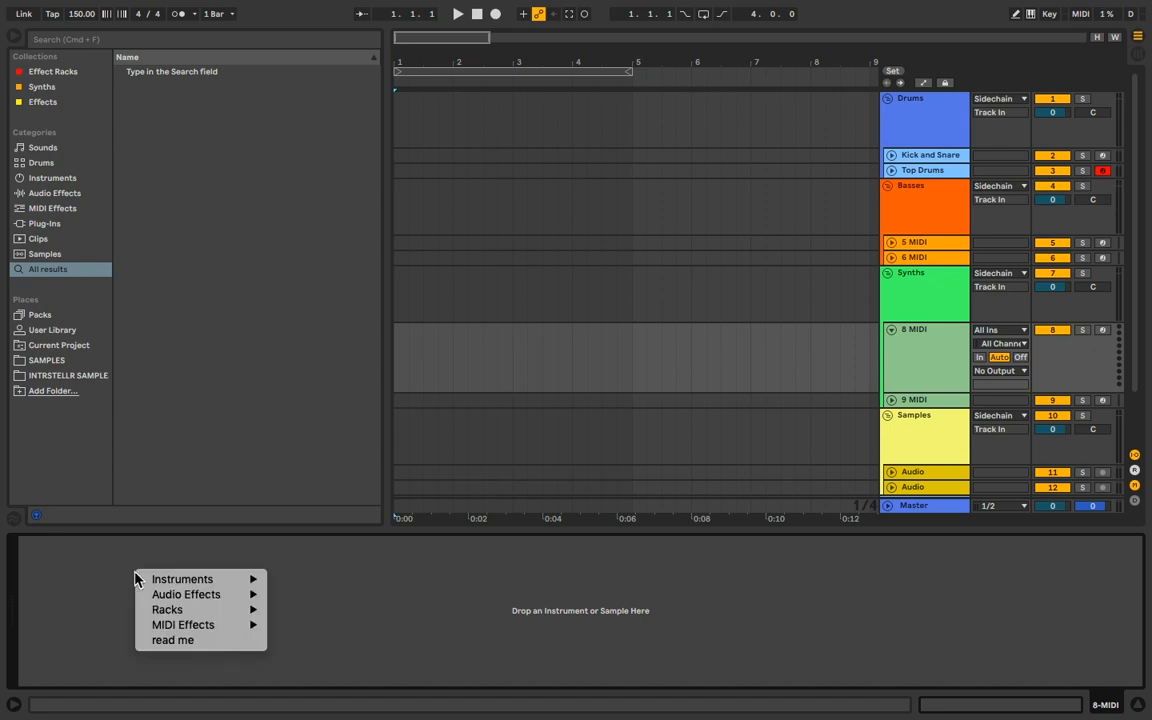
mouse_move(180, 579)
left_click(283, 641)
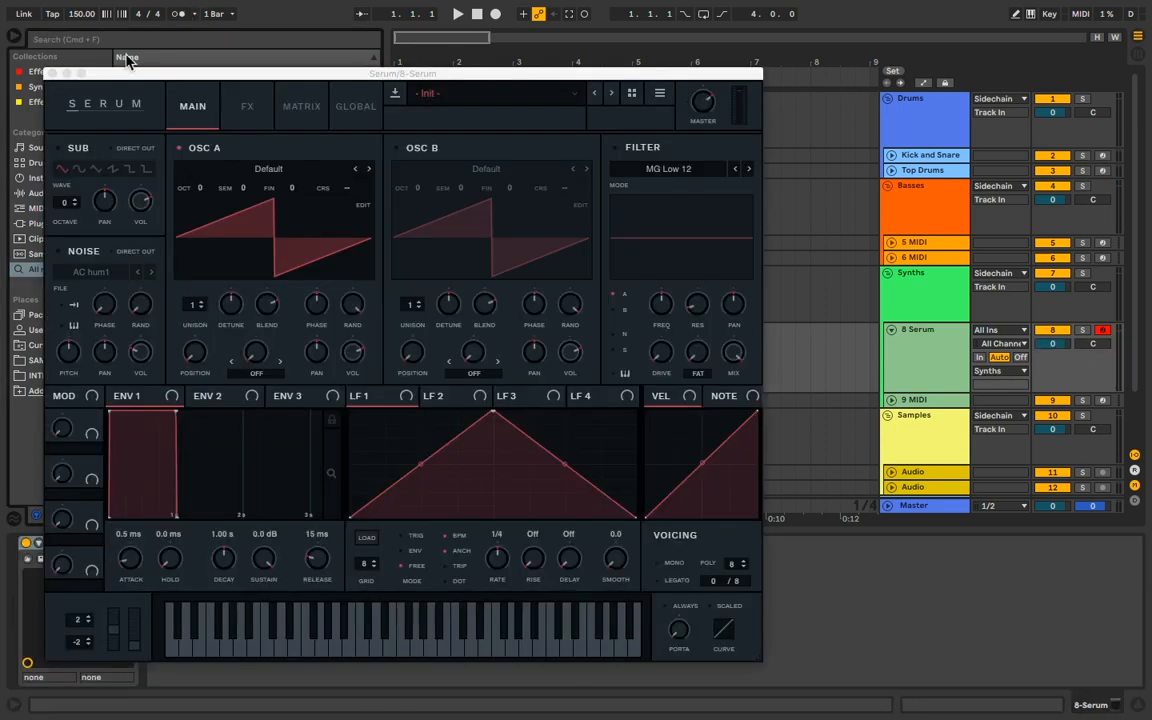
left_click(52, 74)
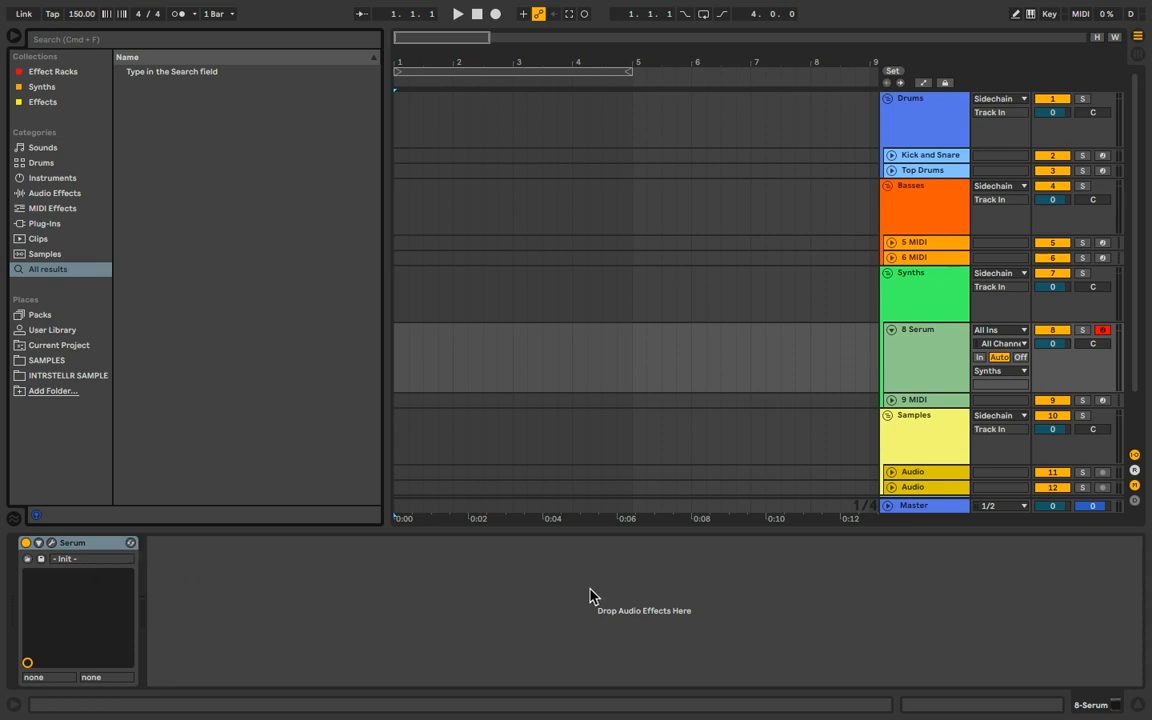
Group Serum into an Instrument Rack and name its chain Body.
left_click(76, 545)
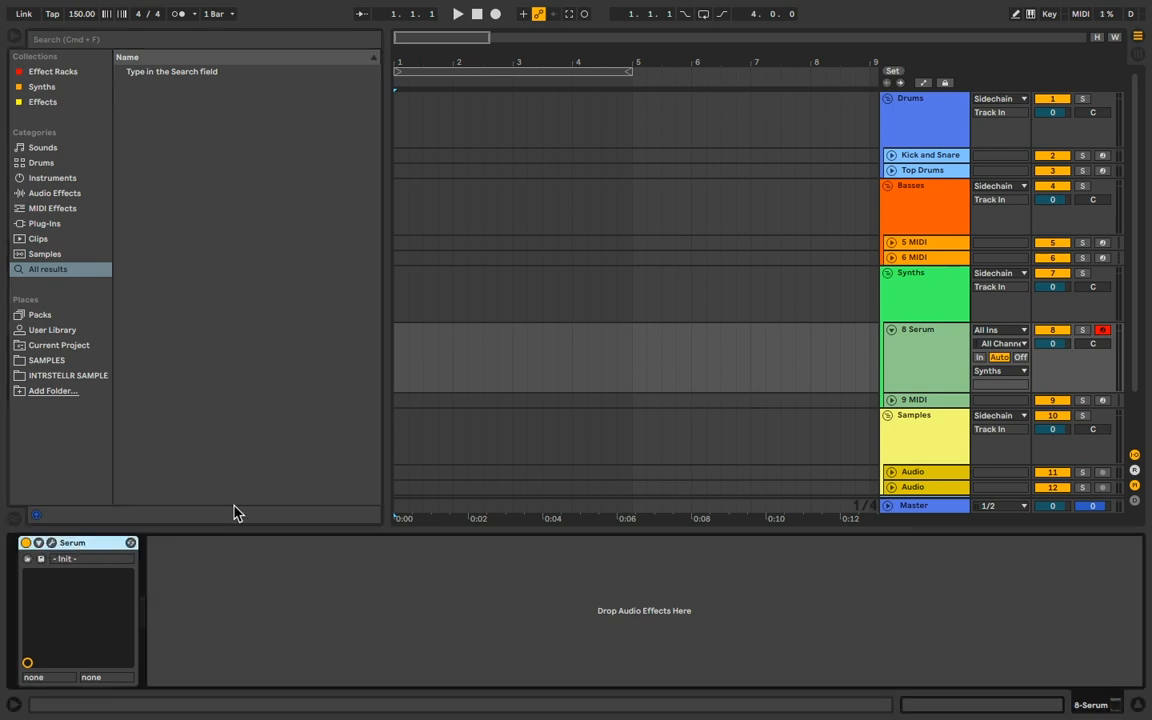
key("ctrl+g")
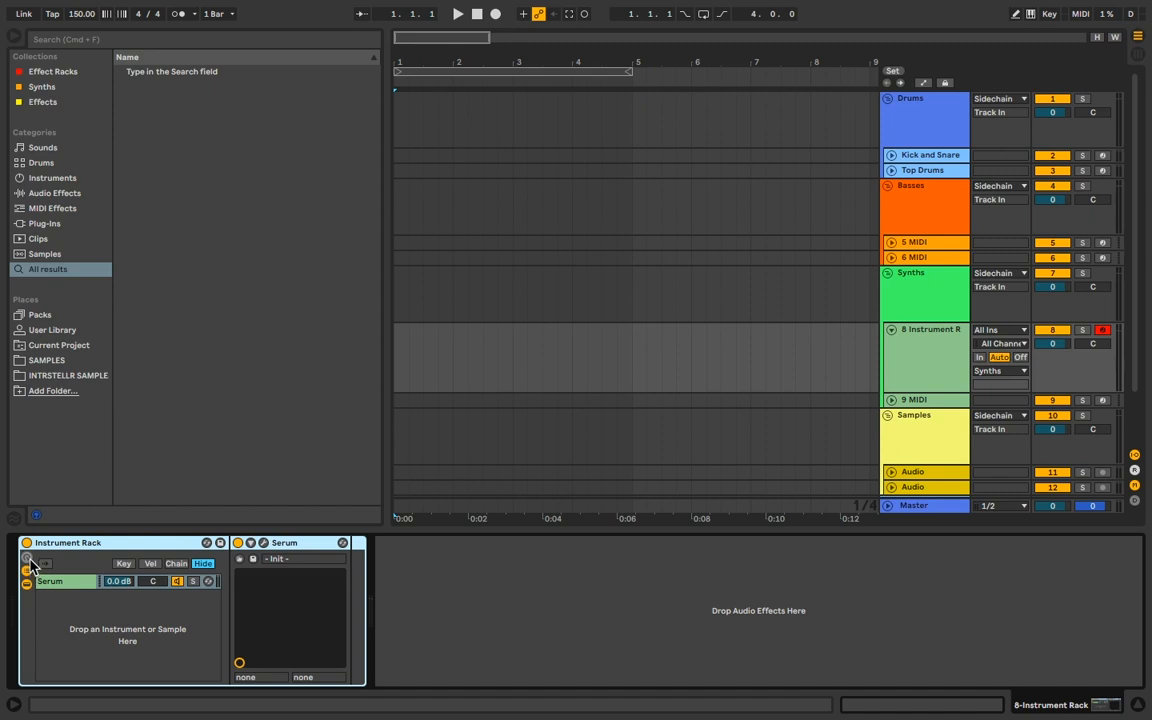
left_click(27, 558)
left_click(27, 558)
left_click(83, 586)
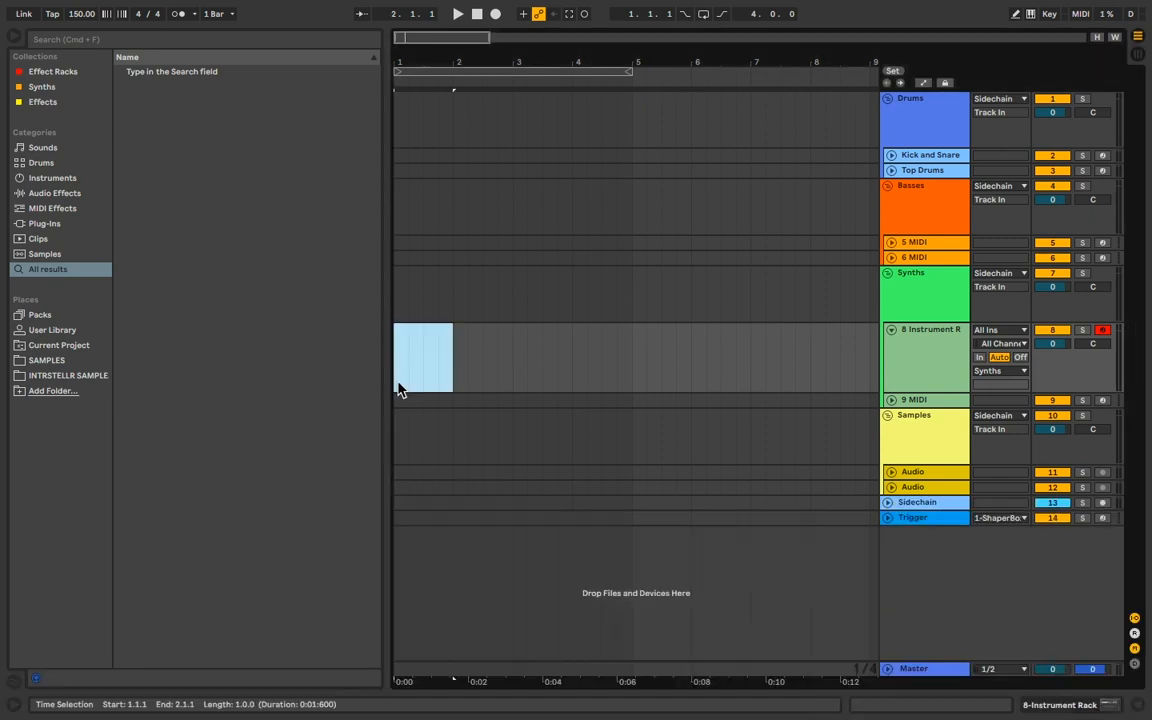
Create a one-bar MIDI clip at bar 1 of the rack's track and draw a low one-beat note at its start.
key("super+shift+m")
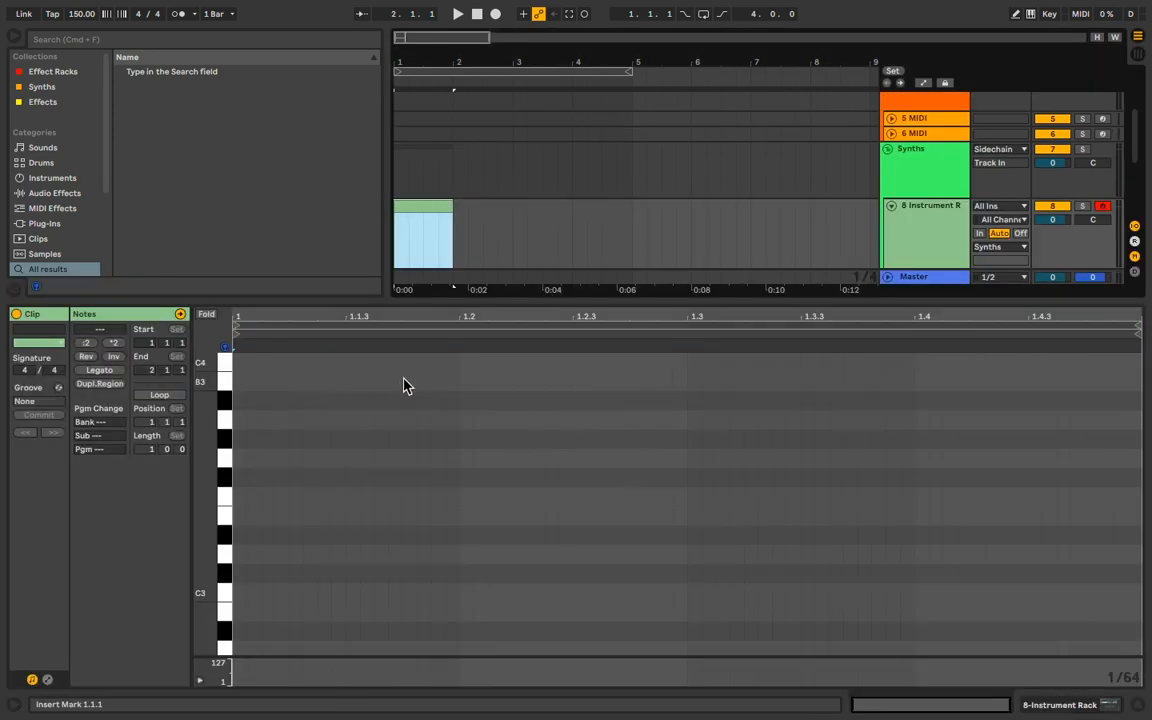
scroll(309, 484, "down", 5)
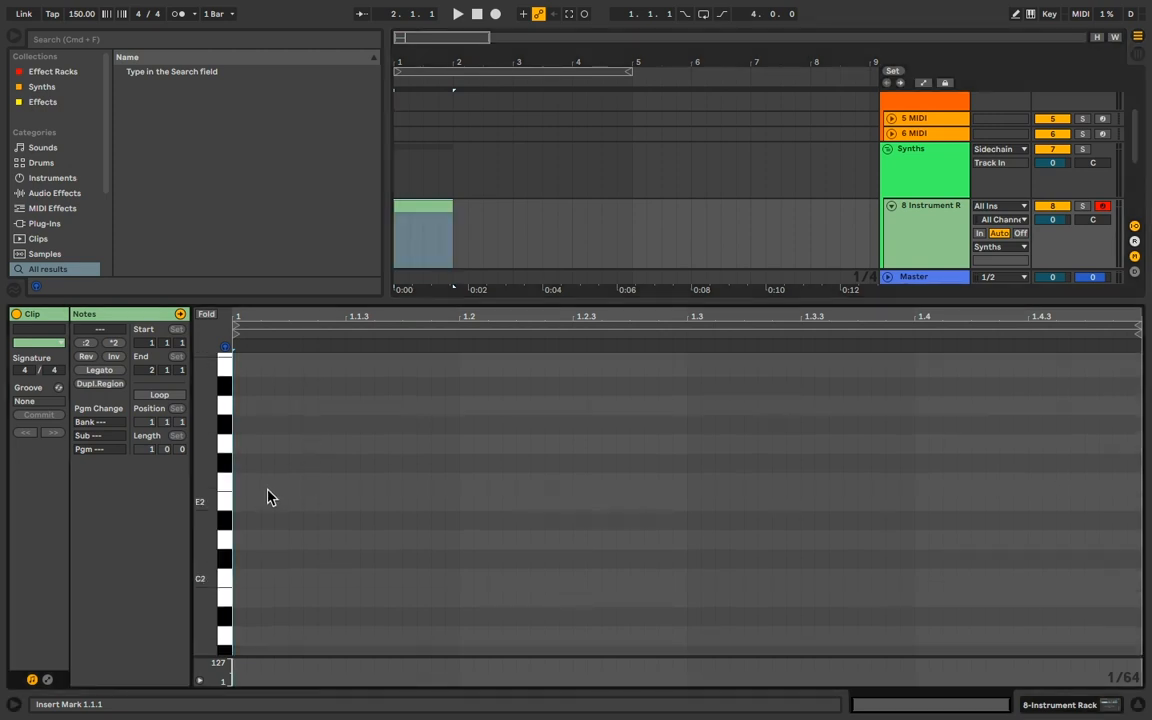
left_click_drag(237, 450, 417, 443)
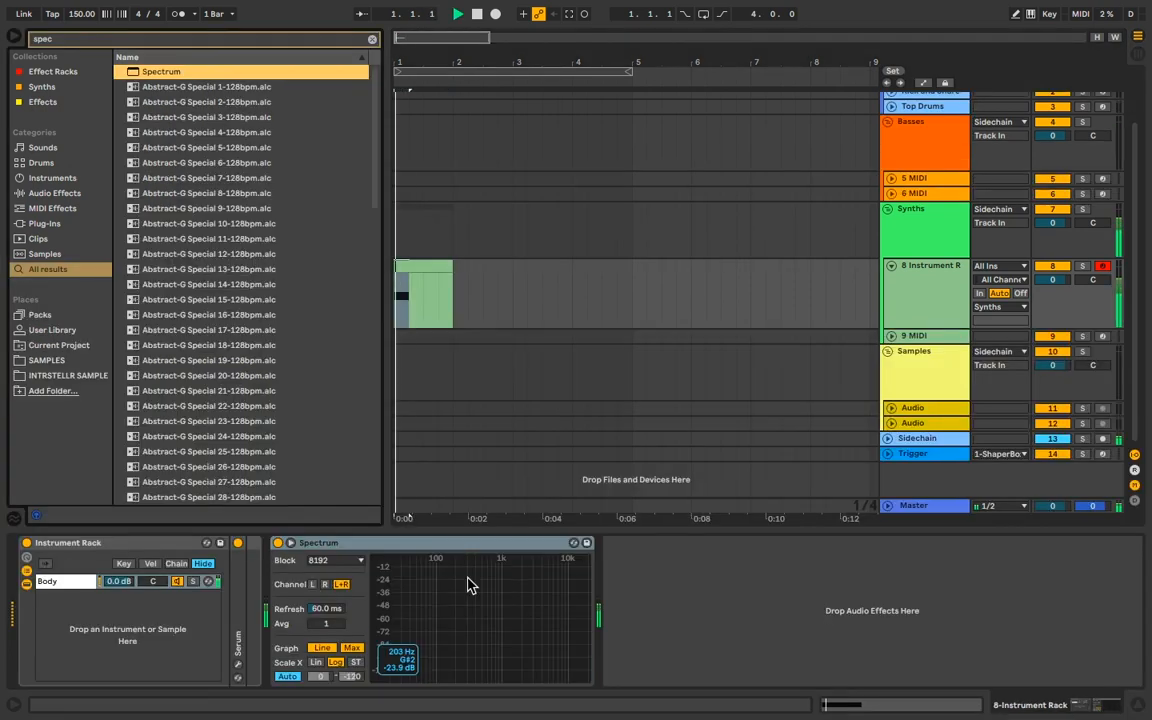
Inspect the note's fundamental peak in the Spectrum analyser and delete the Spectrum device.
key("space")
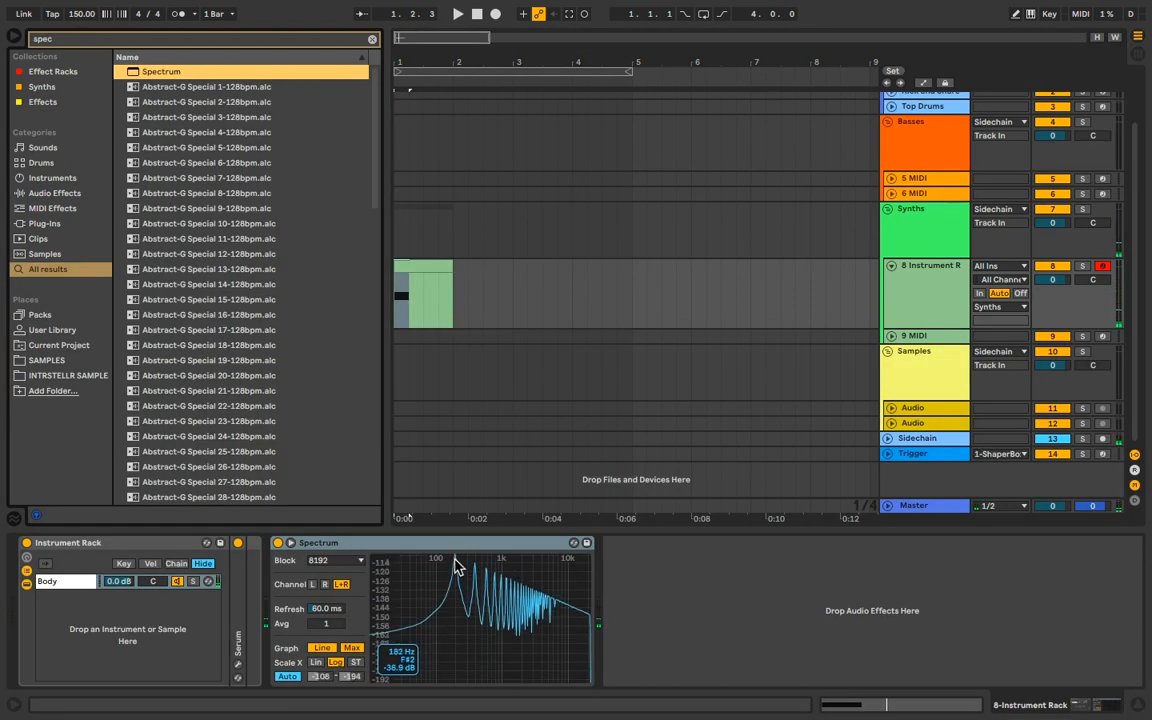
left_click(437, 553)
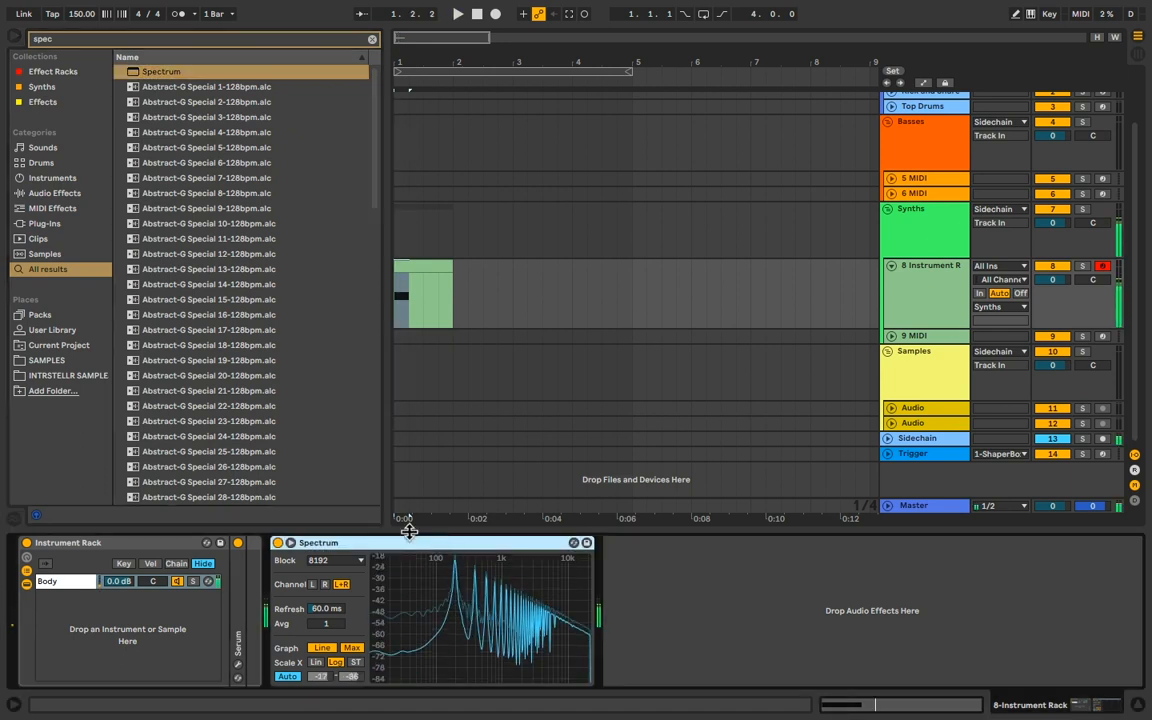
key("Delete")
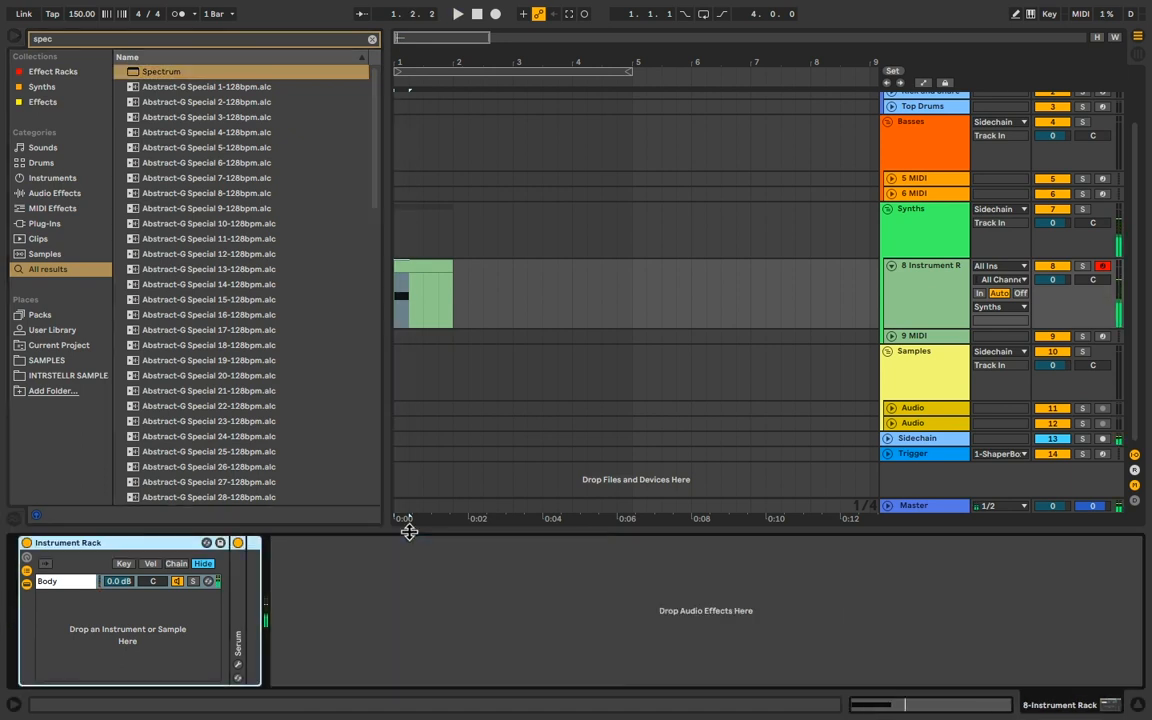
Load the Analog wavetable Basic Shapes into oscillator A of the Body chain's Serum.
left_click(239, 666)
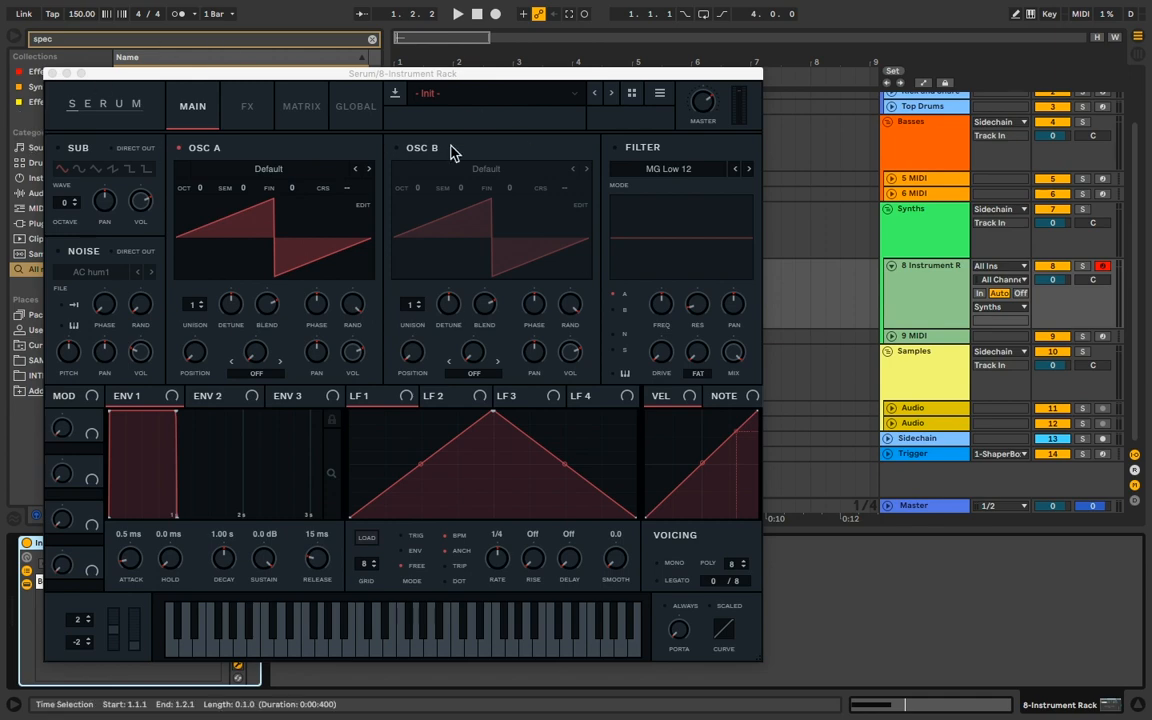
left_click(224, 170)
mouse_move(226, 187)
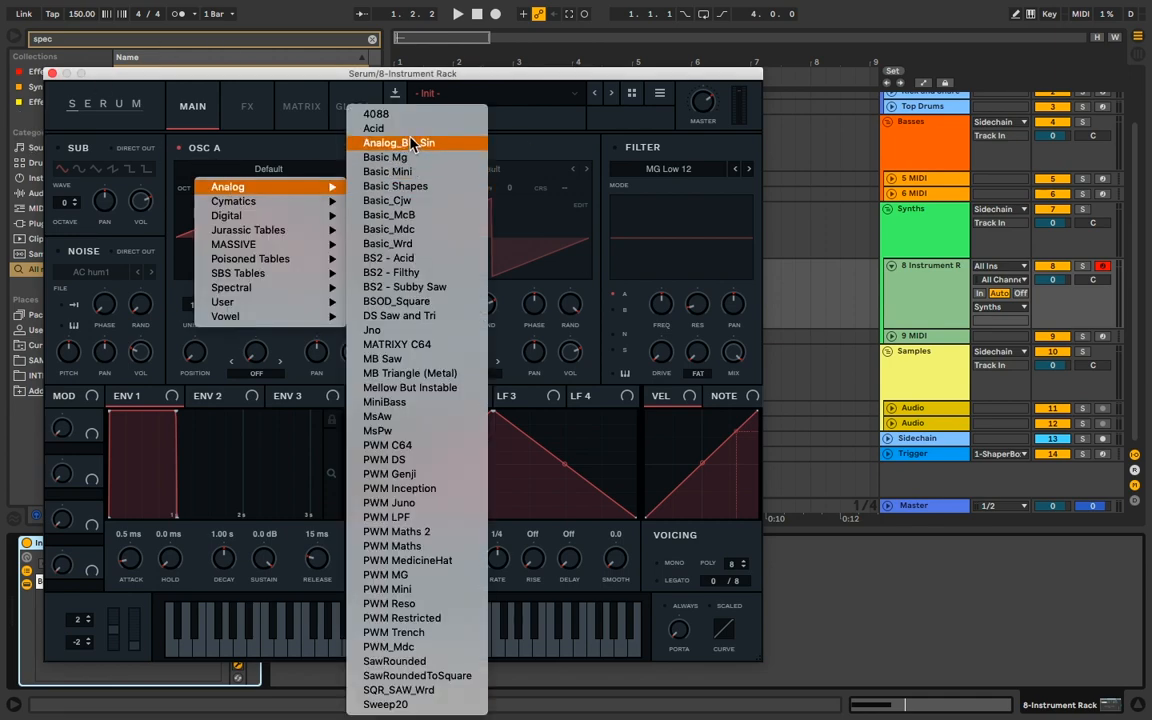
left_click(400, 186)
left_click_drag(178, 375, 219, 391)
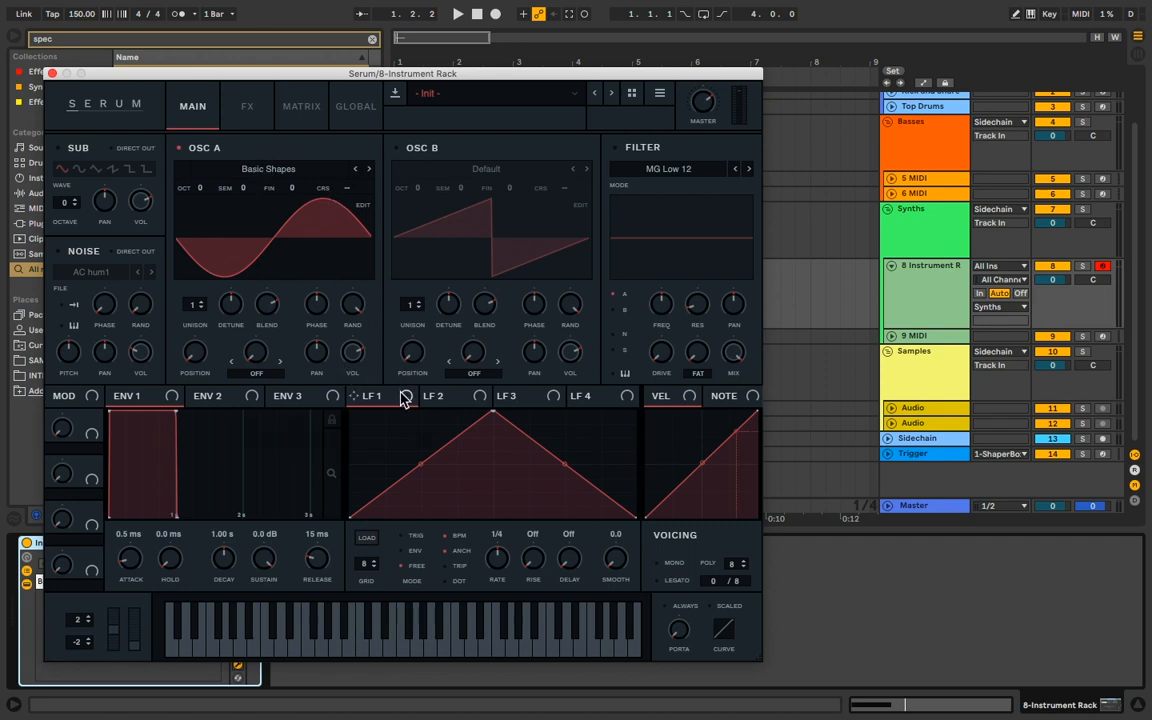
Modulate oscillator A's coarse pitch with LFO 1 by 18 and shape LFO 1 as a ramp falling to zero about two-thirds through.
left_click_drag(402, 393, 355, 197)
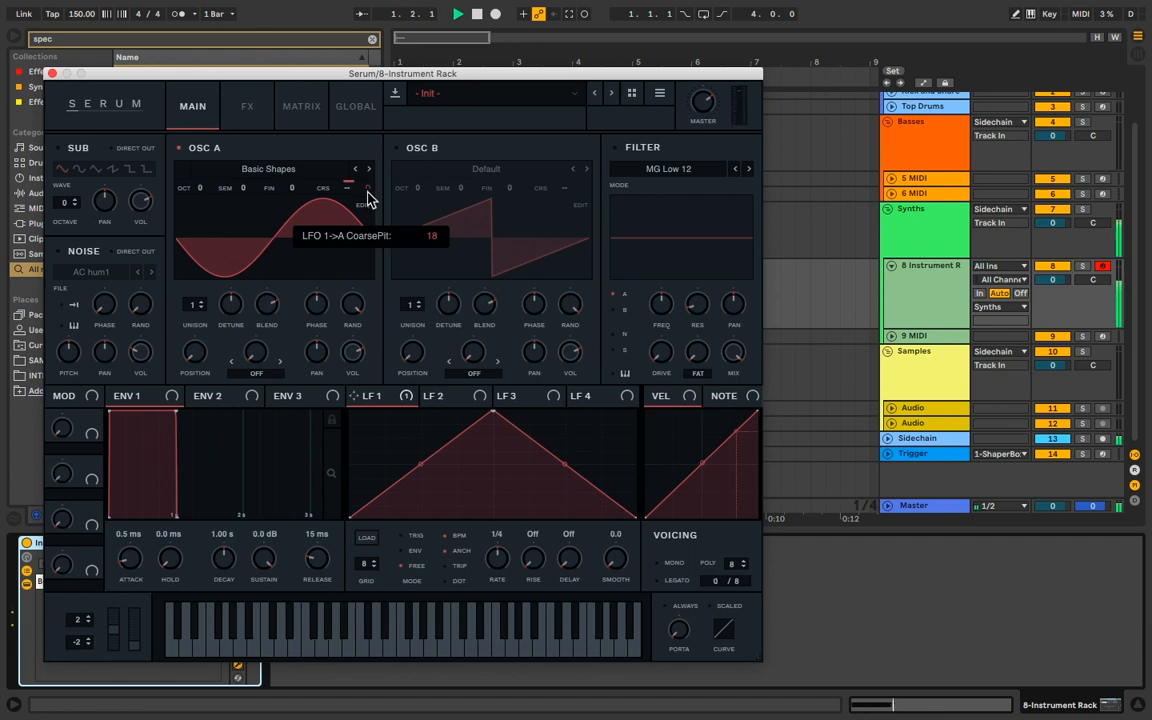
left_click_drag(498, 420, 350, 405)
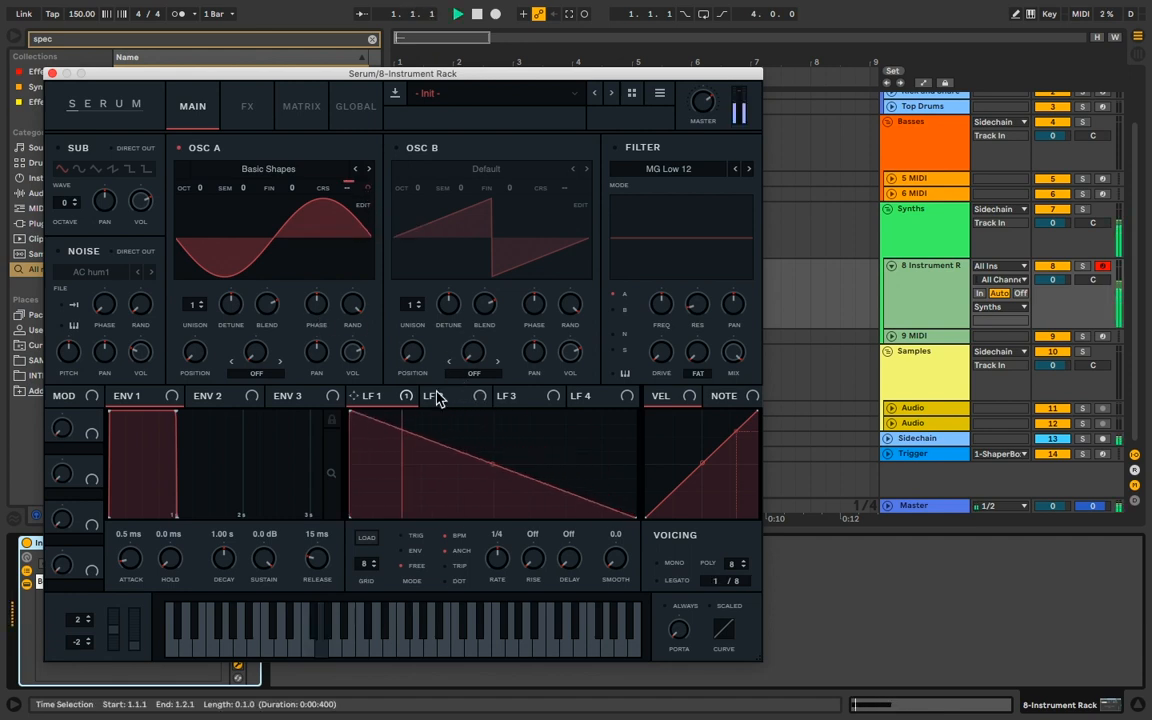
double_click(441, 487)
left_click_drag(442, 488, 541, 577)
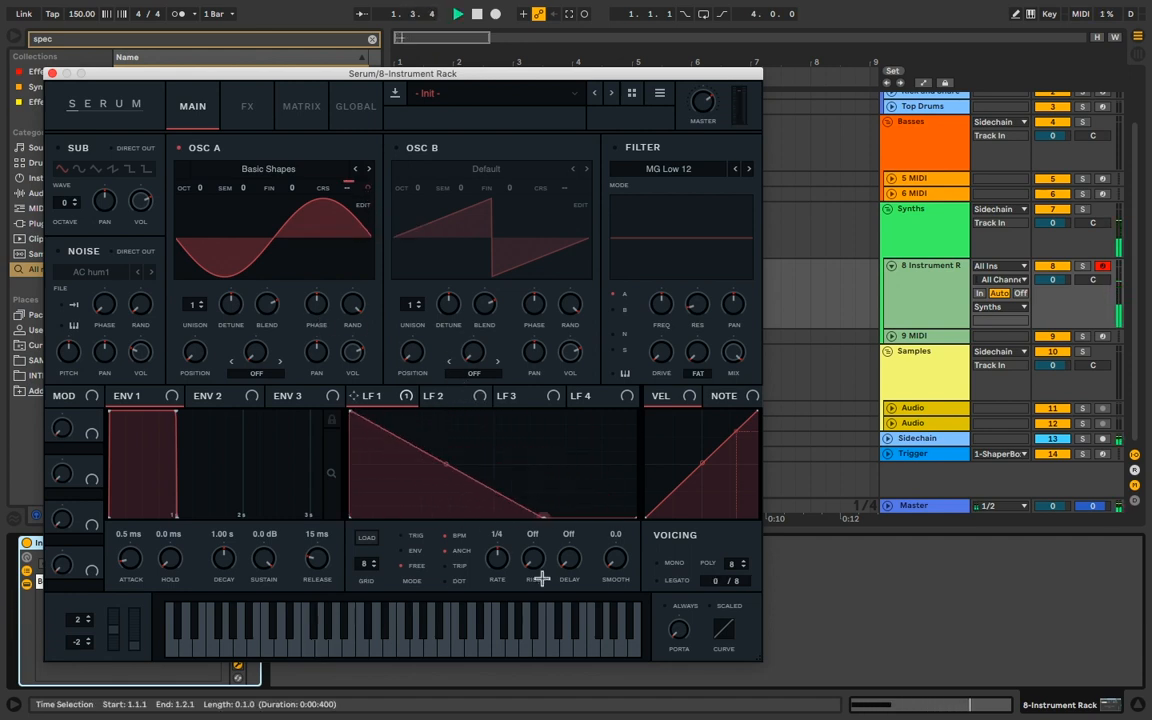
key("space")
Try modulating oscillator A's volume with LFO 2 in ENV mode, shaped as a ramp falling to zero past the midpoint.
left_click(440, 400)
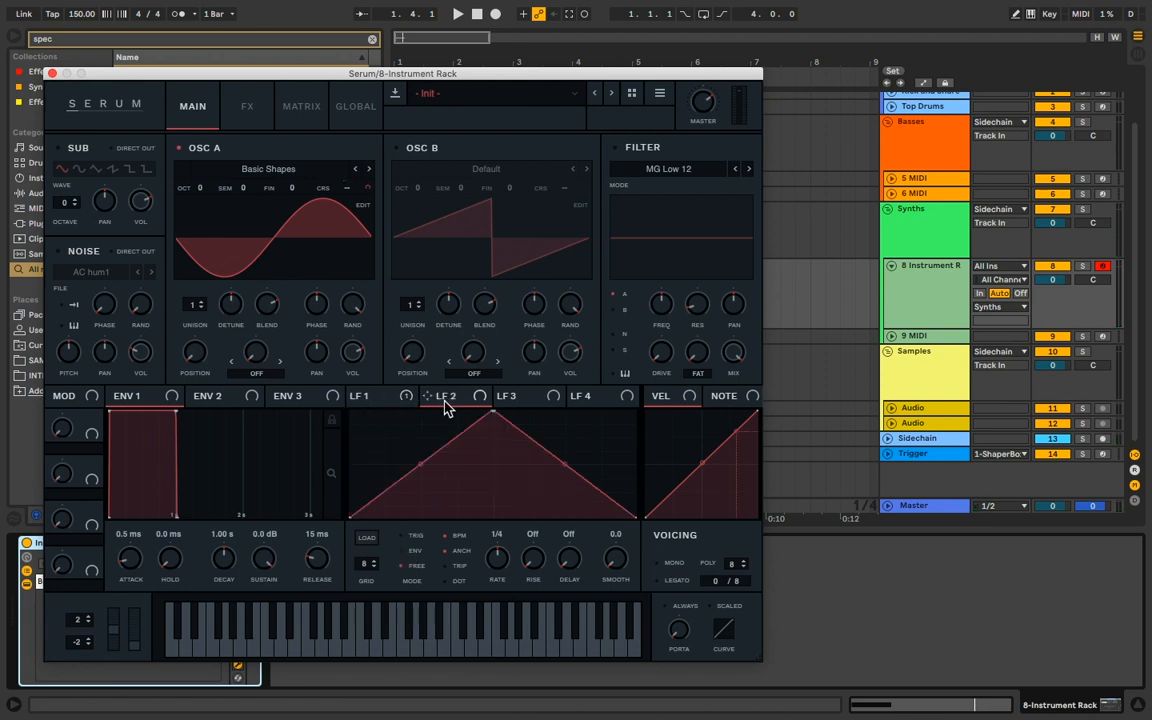
left_click_drag(427, 396, 353, 357)
key("space")
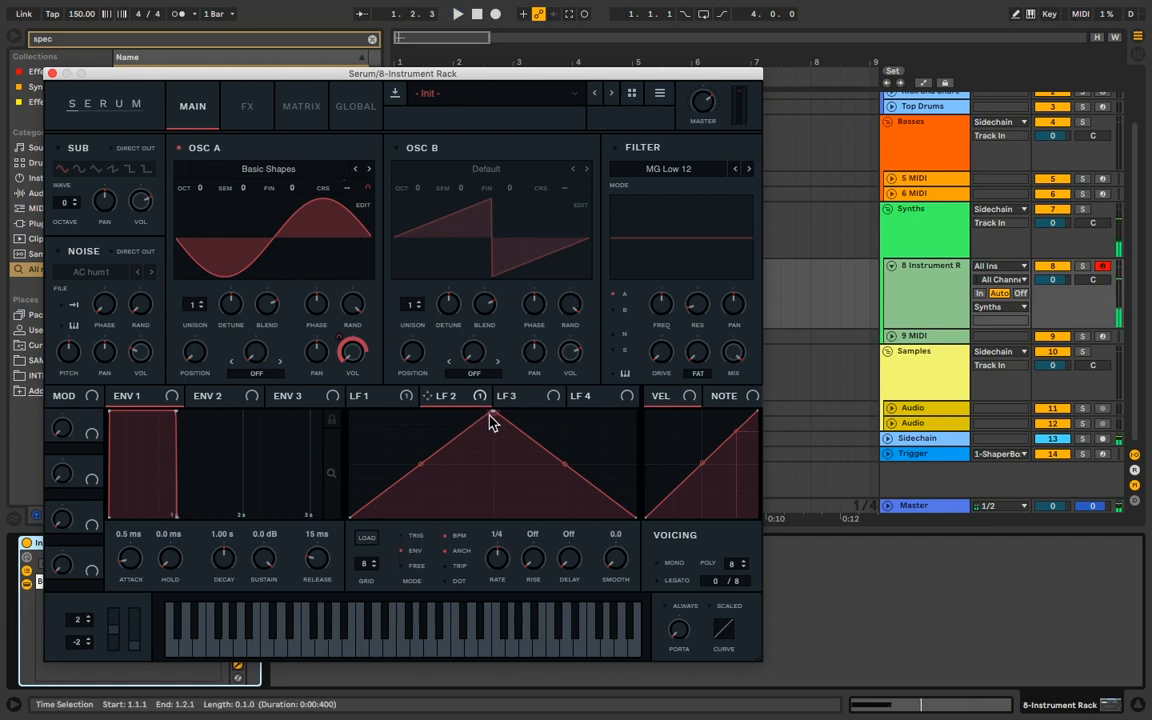
left_click_drag(490, 415, 350, 413)
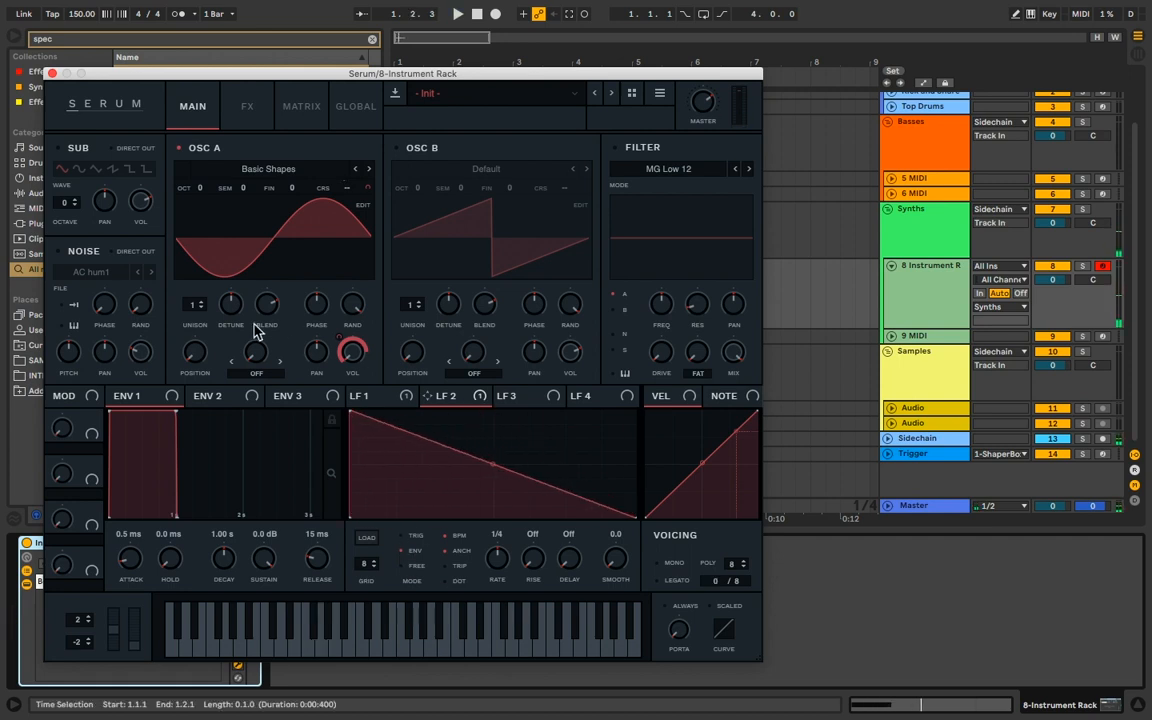
double_click(468, 499)
left_click_drag(469, 502, 530, 581)
key("space")
key("space")
key("space")
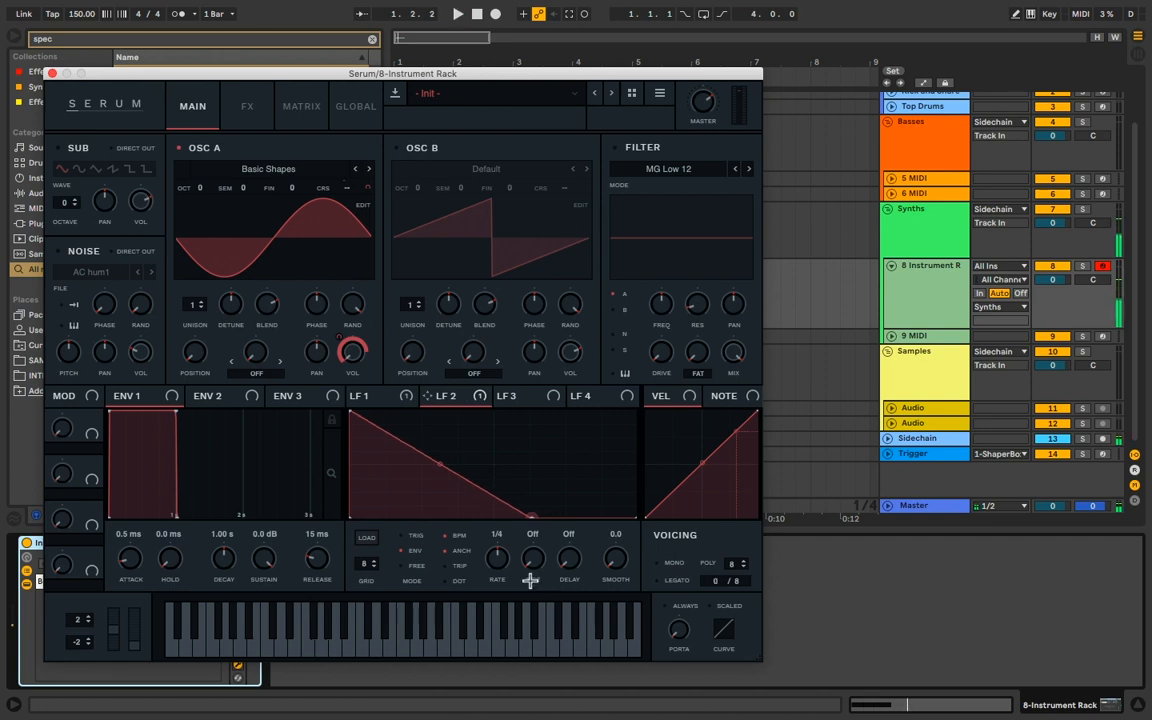
key("space")
Remove the LFO 2 modulator from oscillator A's volume and close Serum.
right_click(352, 360)
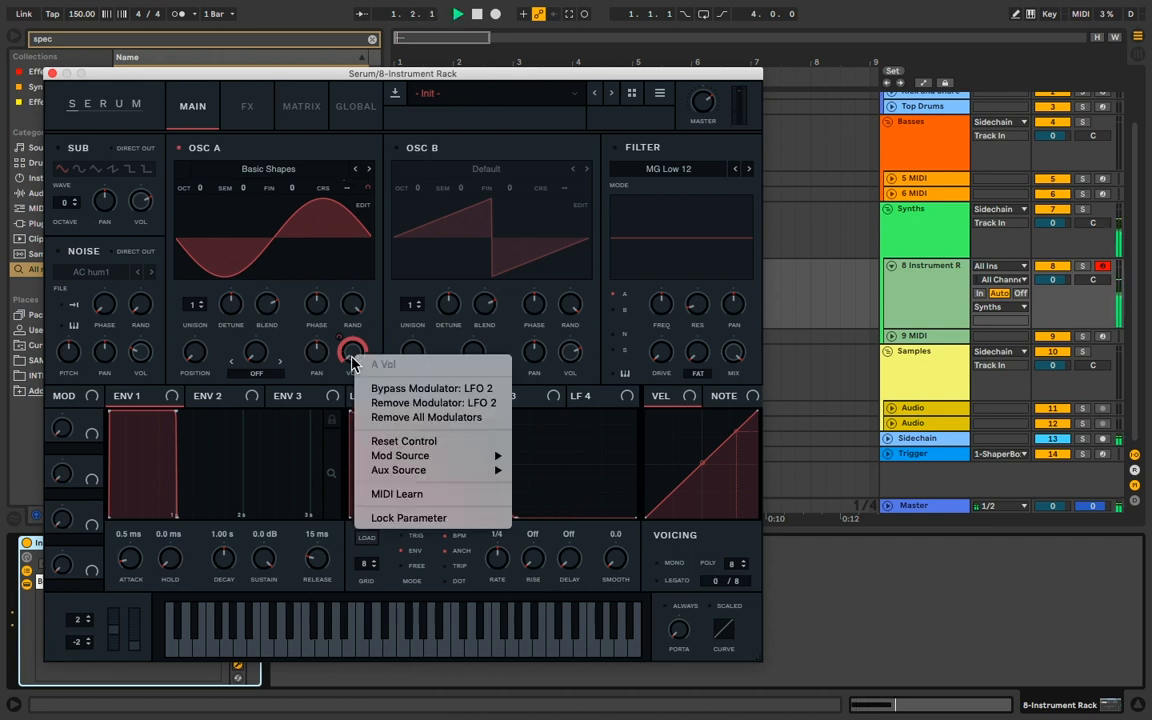
left_click(380, 403)
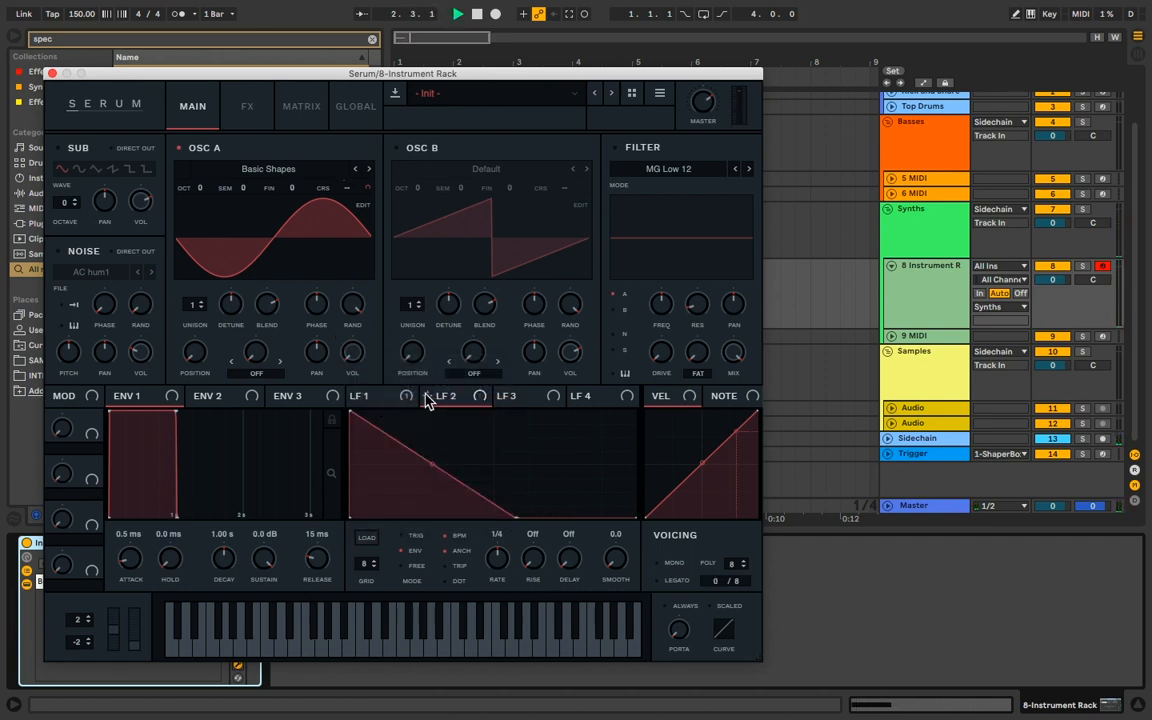
left_click(51, 74)
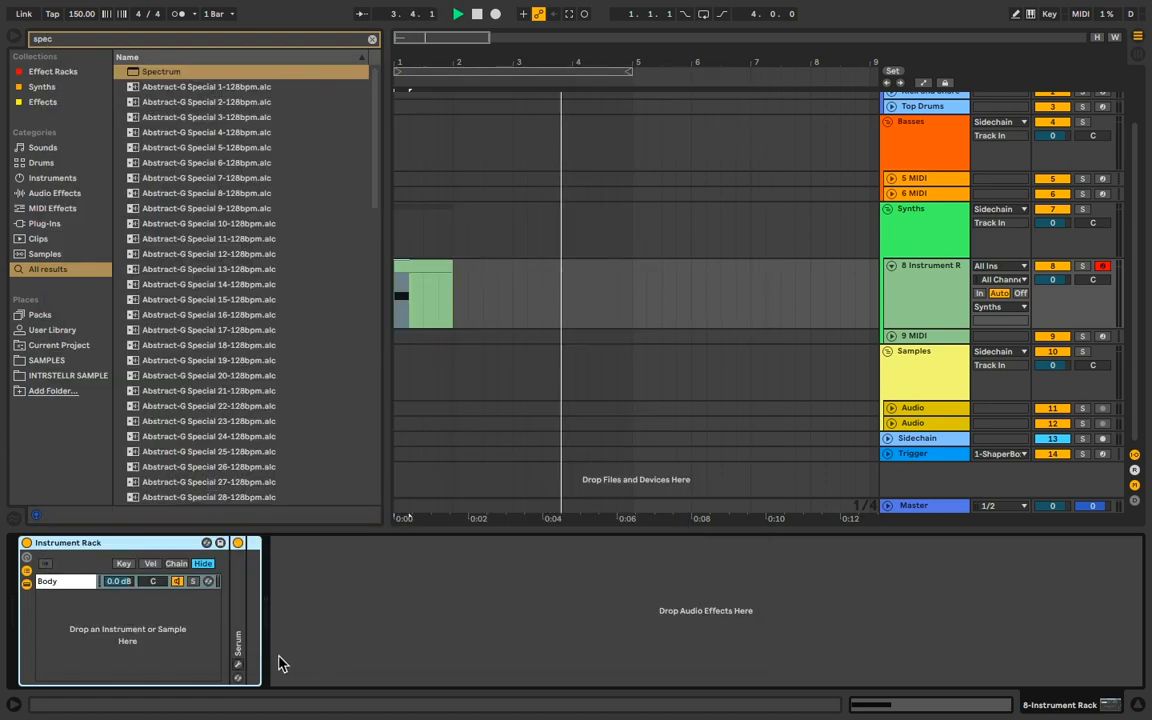
Insert ShaperBox after Serum and add its Volume shaper.
right_click(290, 588)
mouse_move(345, 607)
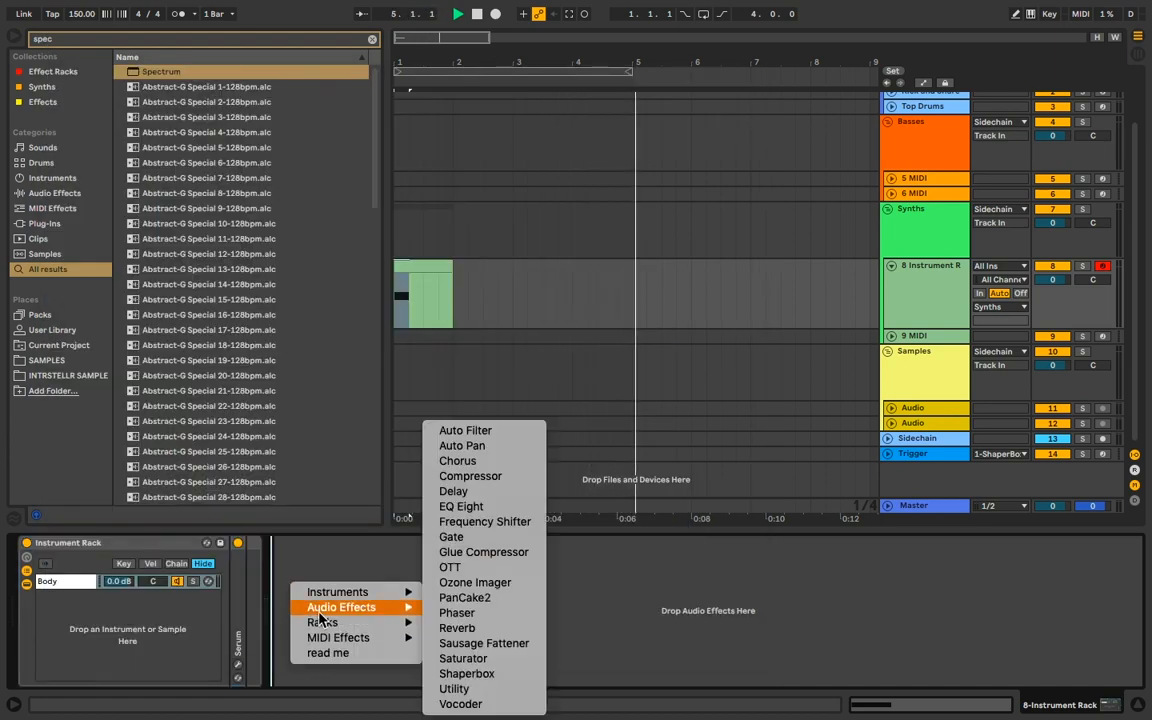
left_click(505, 673)
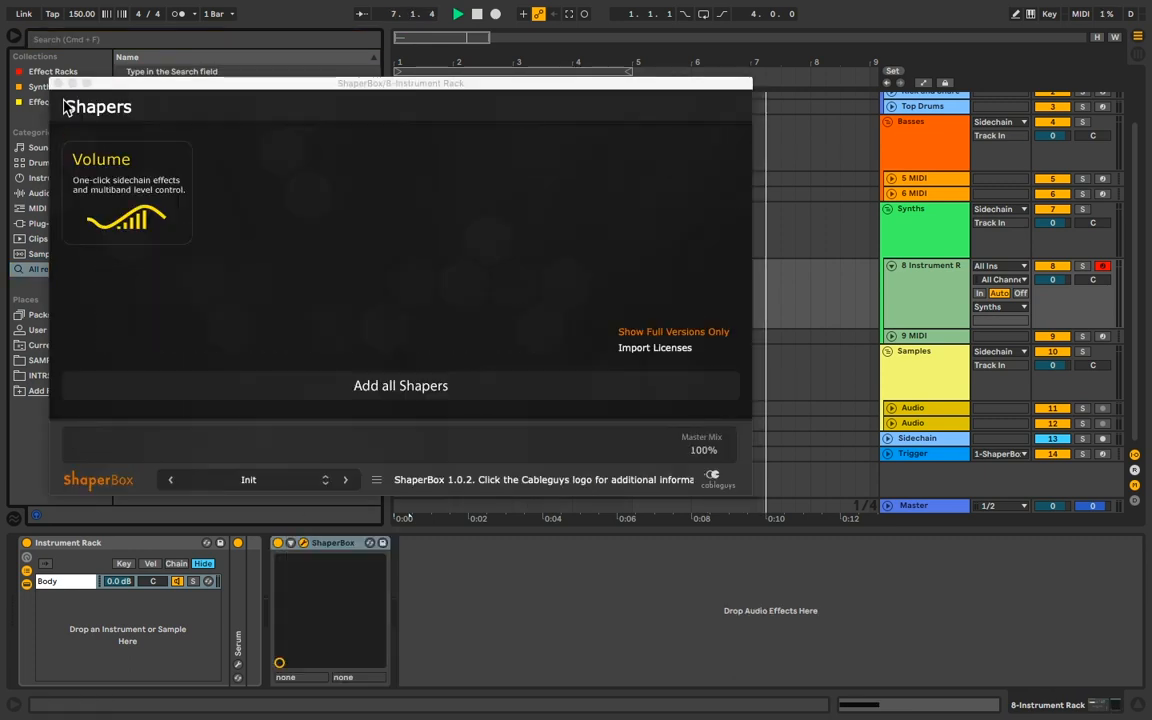
left_click(69, 160)
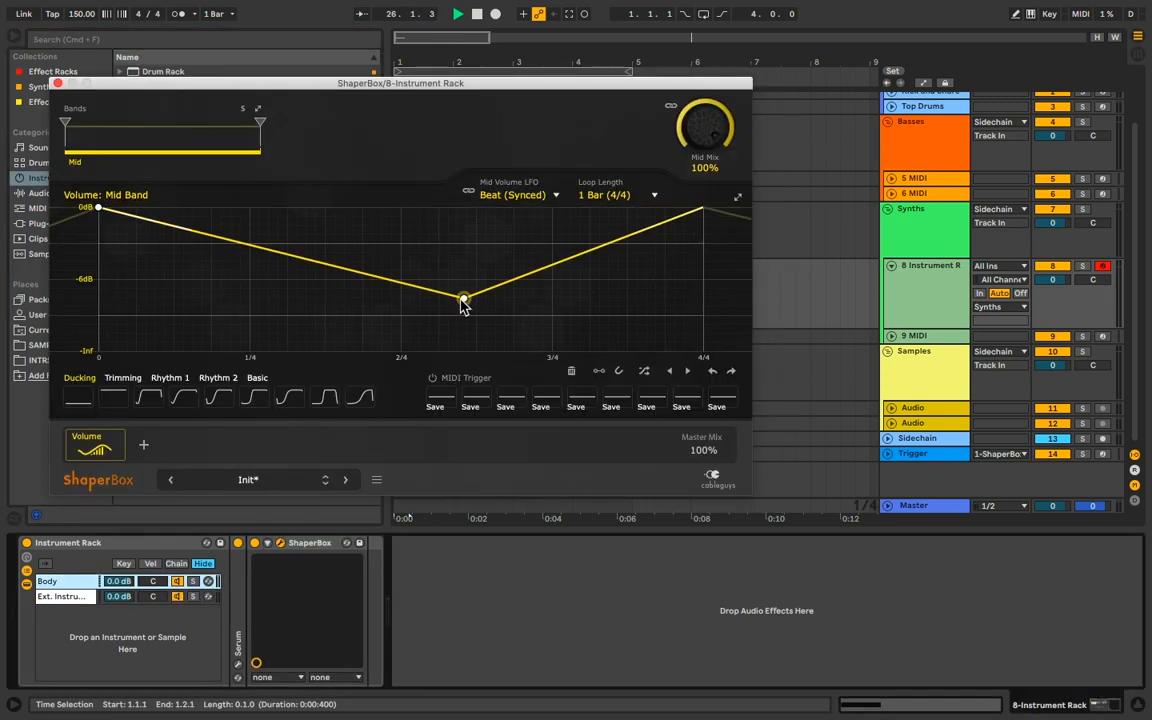
Shape the volume curve to fall from 0 dB to -Inf at three-quarters of the bar and stay silent to its end.
left_click_drag(463, 300, 549, 352)
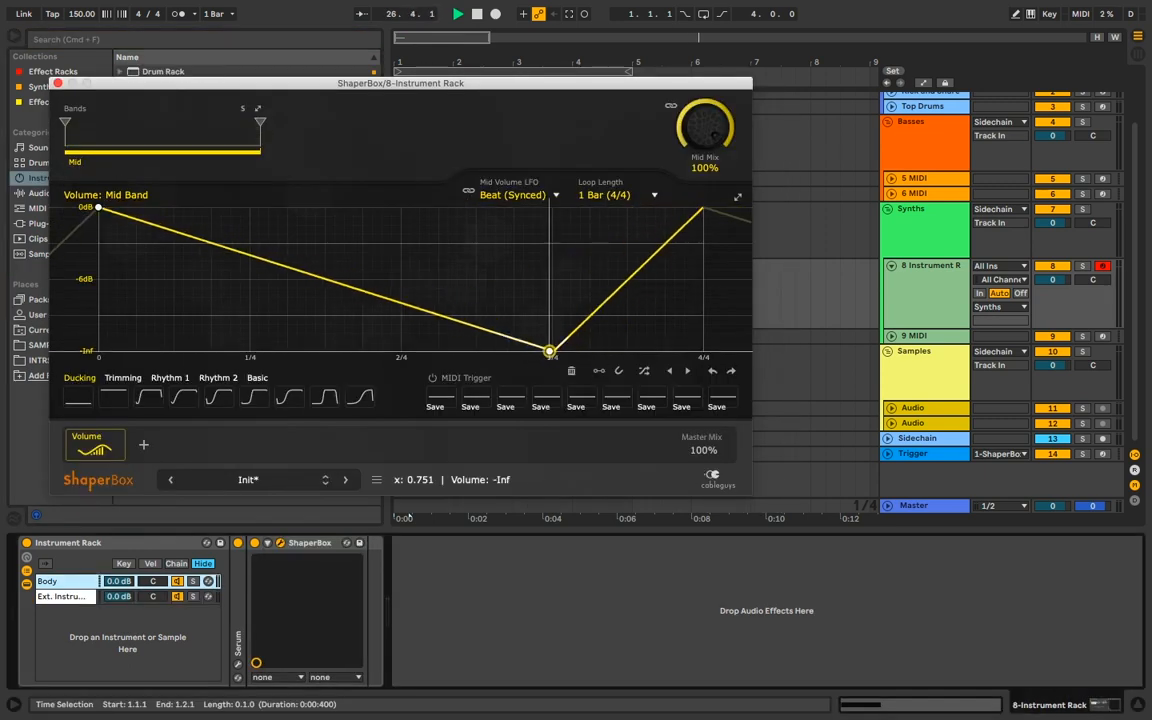
left_click(620, 319)
left_click_drag(620, 319, 703, 352)
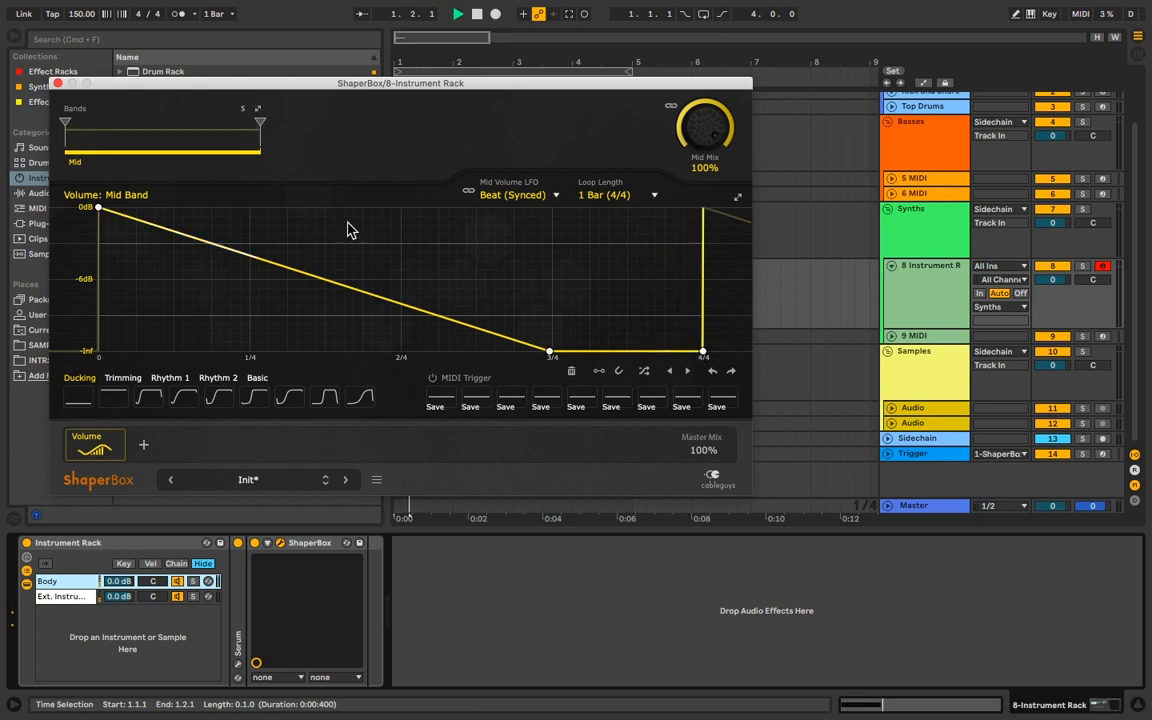
left_click(58, 83)
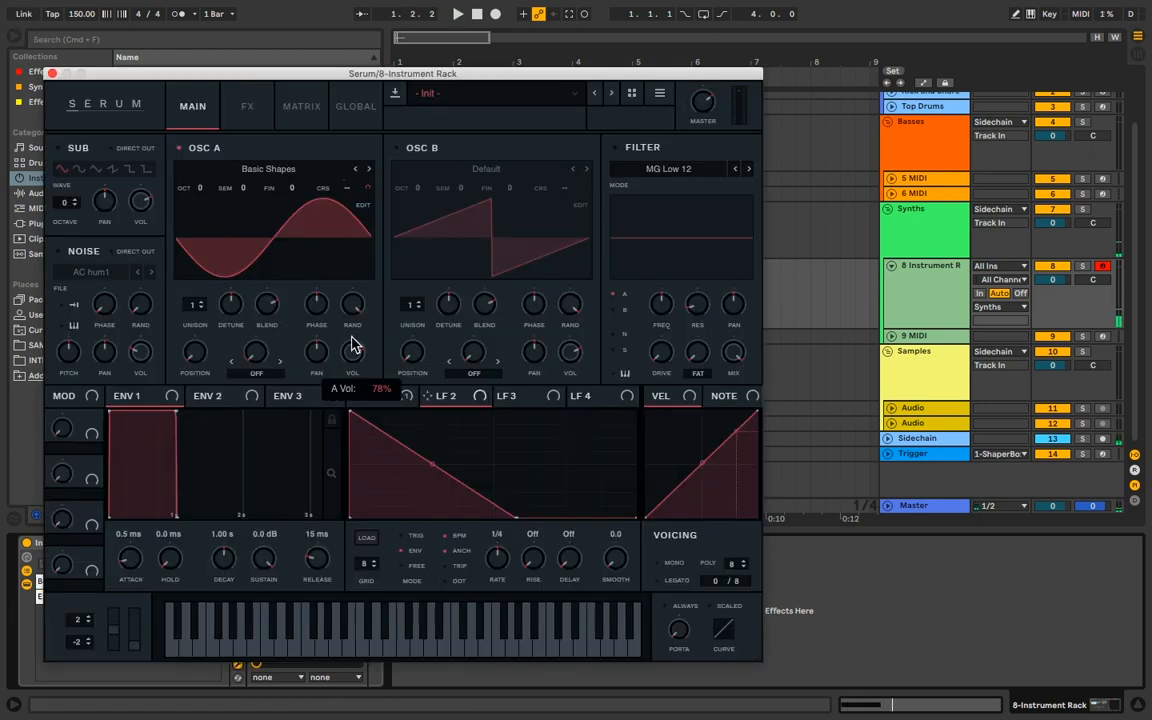
key("space")
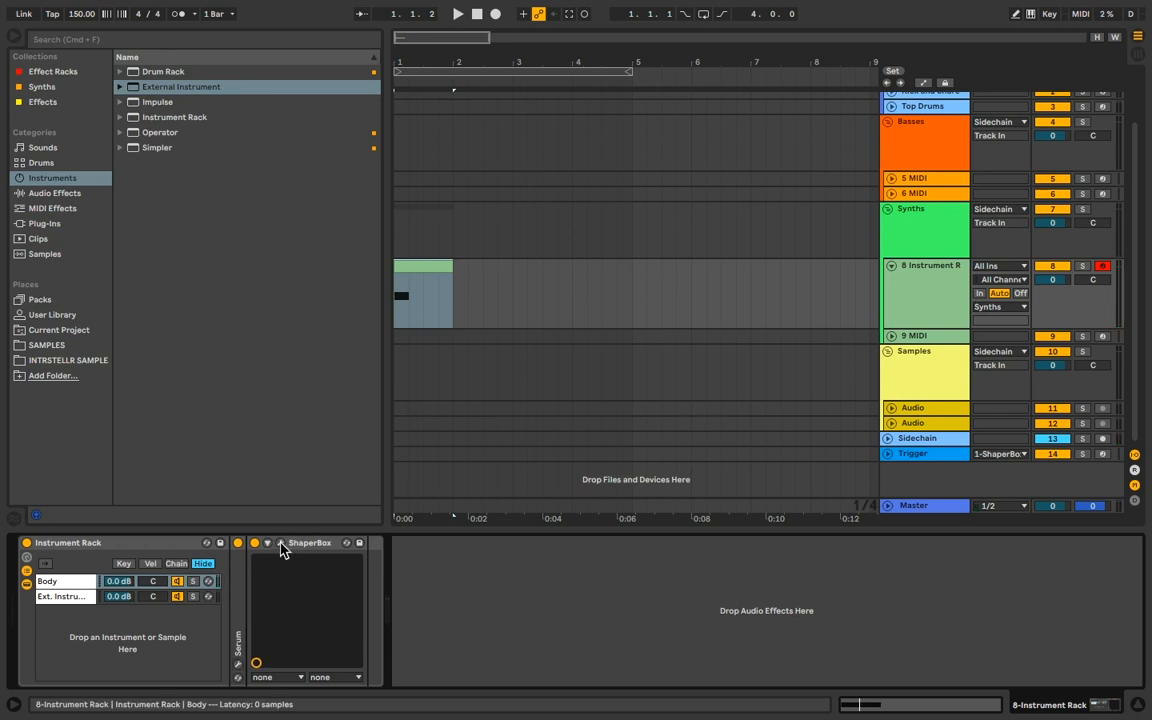
Move the curve's first silent point to about 59% of the cycle and set the Mid Volume LFO to Hertz (1-Shot).
left_click(281, 544)
left_click_drag(549, 355, 457, 352)
left_click(517, 195)
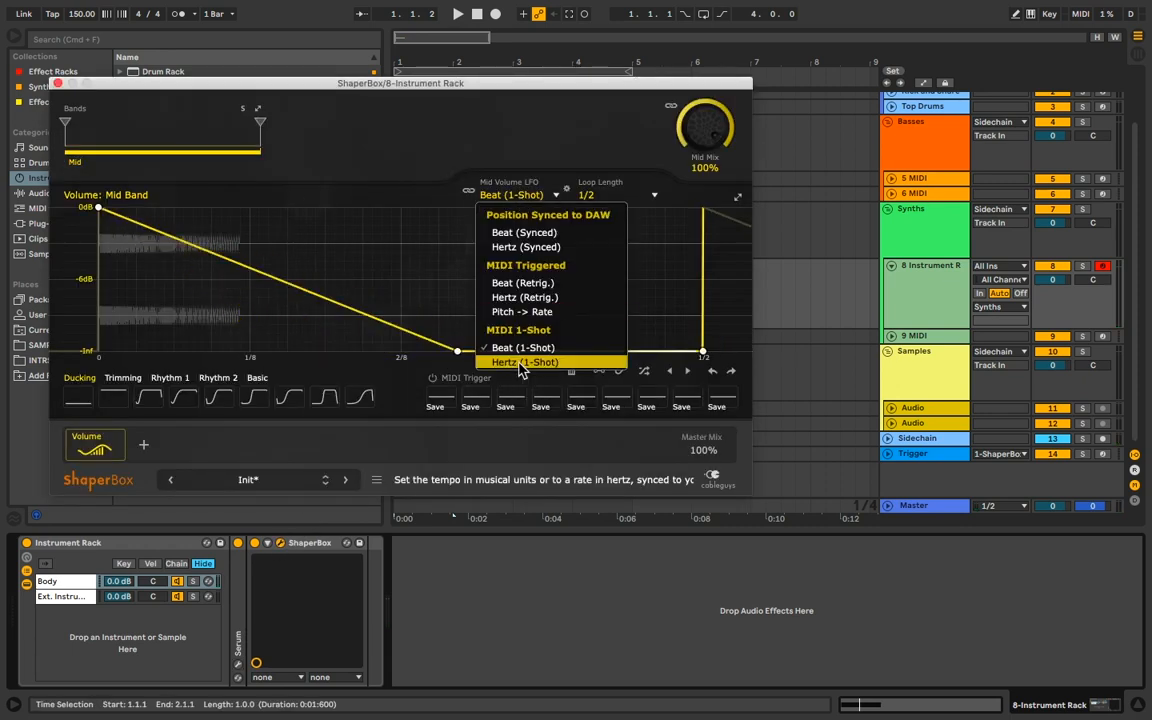
left_click(523, 362)
Set the Mid Volume LFO speed to about 1.79 Hz while auditioning the note.
key("space")
left_click_drag(642, 190, 642, 253)
key("space")
key("space")
key("space")
key("space")
key("space")
key("space")
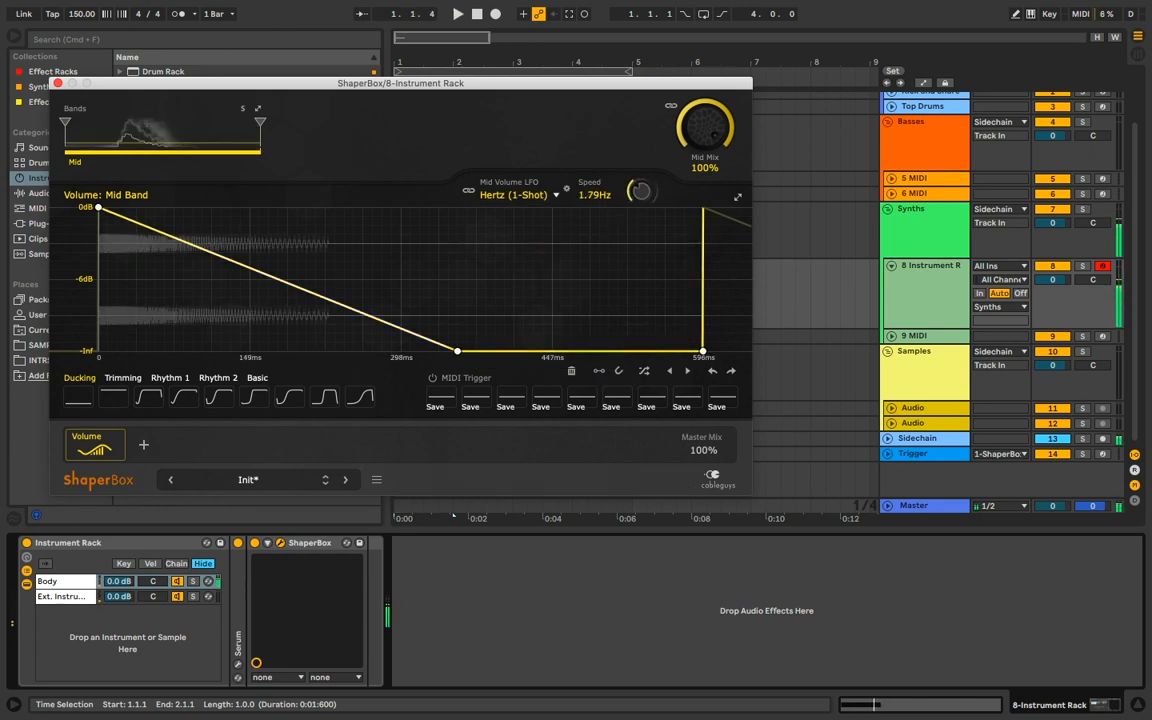
Lengthen the volume decay by moving the curve's first silent point to about 500 ms.
key("space")
key("space")
left_click_drag(457, 352, 641, 352)
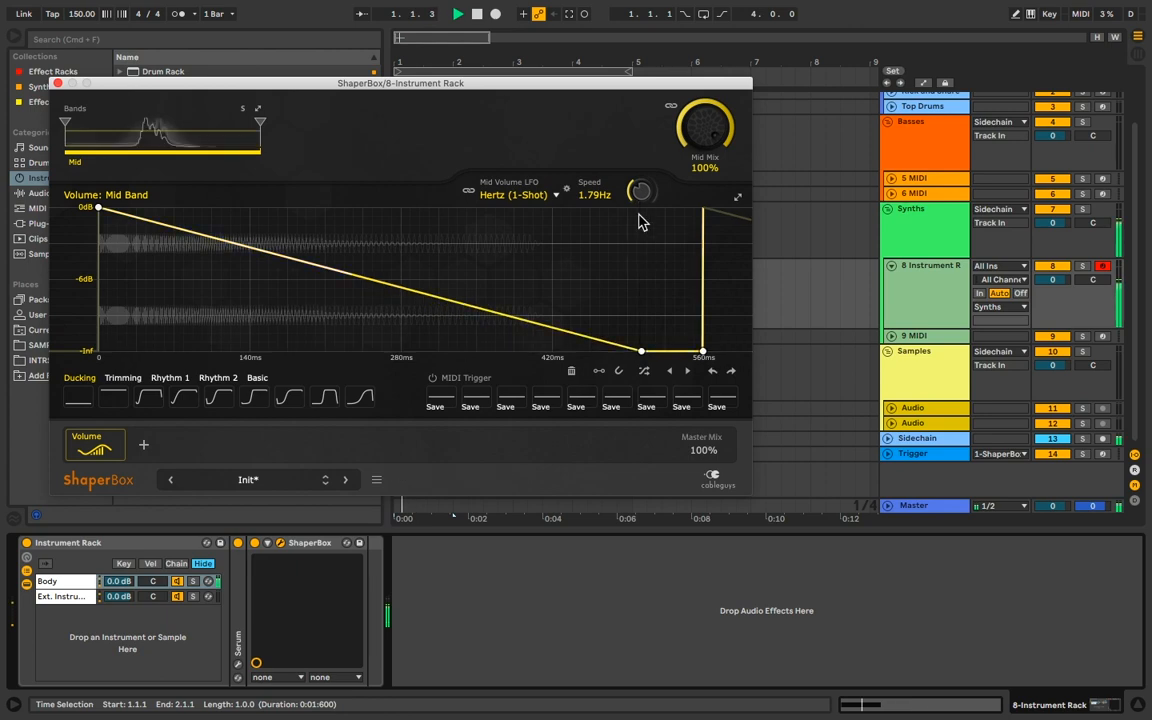
Set the Mid Volume LFO speed to about 10.9 Hz while auditioning the note, and close the ShaperBox window.
left_click_drag(642, 190, 642, 163)
key("space")
key("space")
key("space")
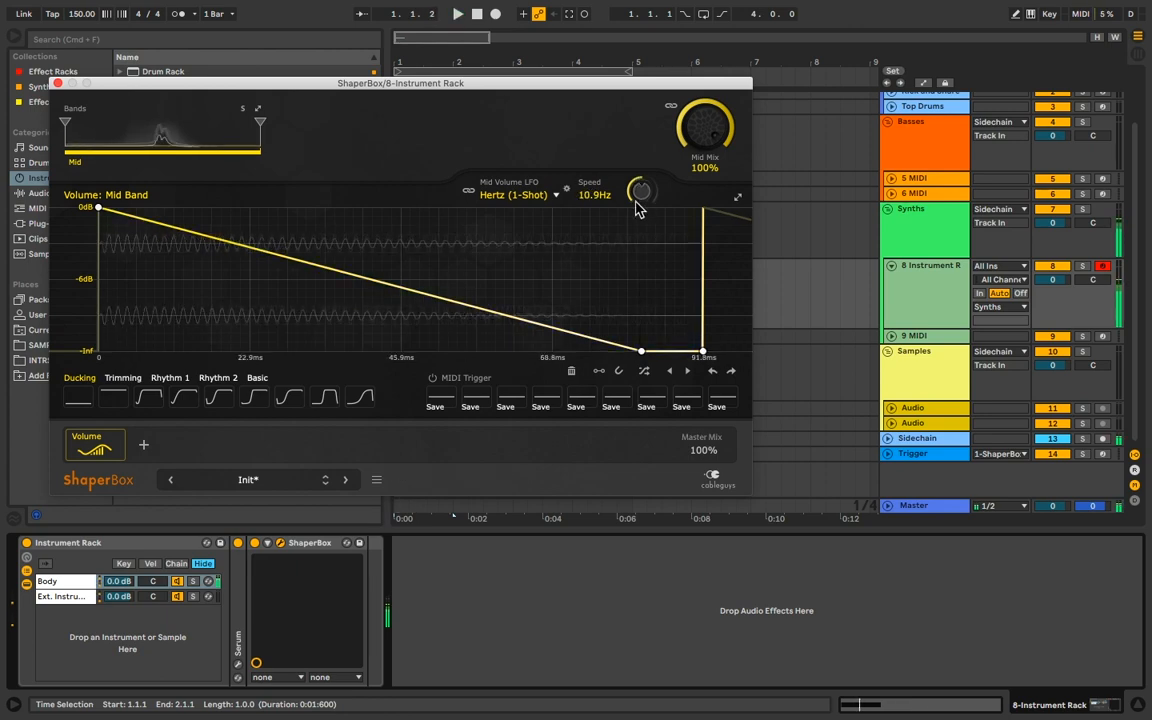
left_click(57, 83)
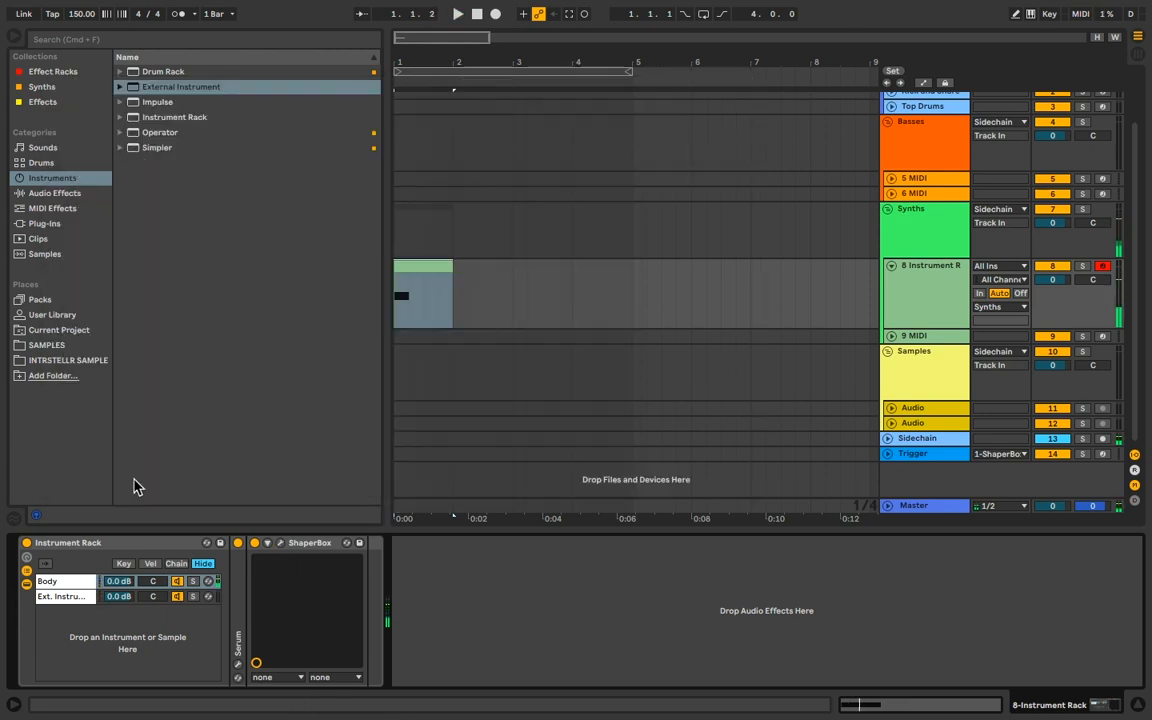
Open the Body chain's Serum and shorten the LFO 1 pitch drop to reach zero at about 10% of the cycle.
left_click(238, 664)
left_click_drag(423, 516, 543, 559)
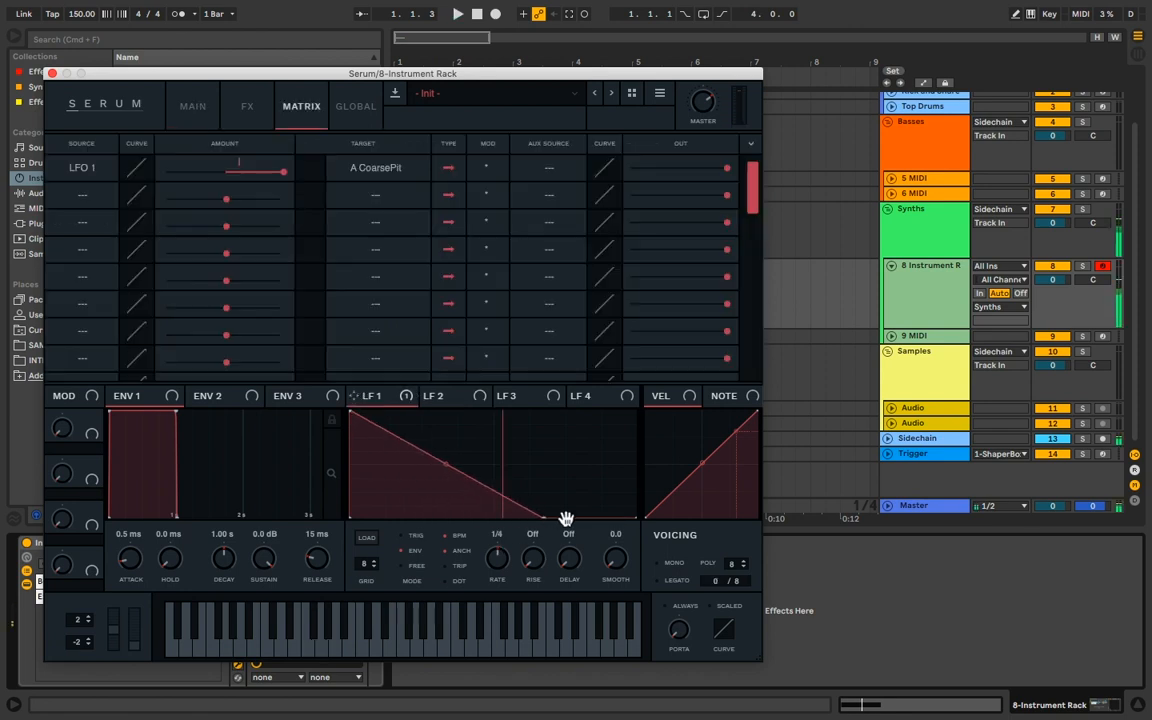
left_click_drag(560, 515, 380, 517)
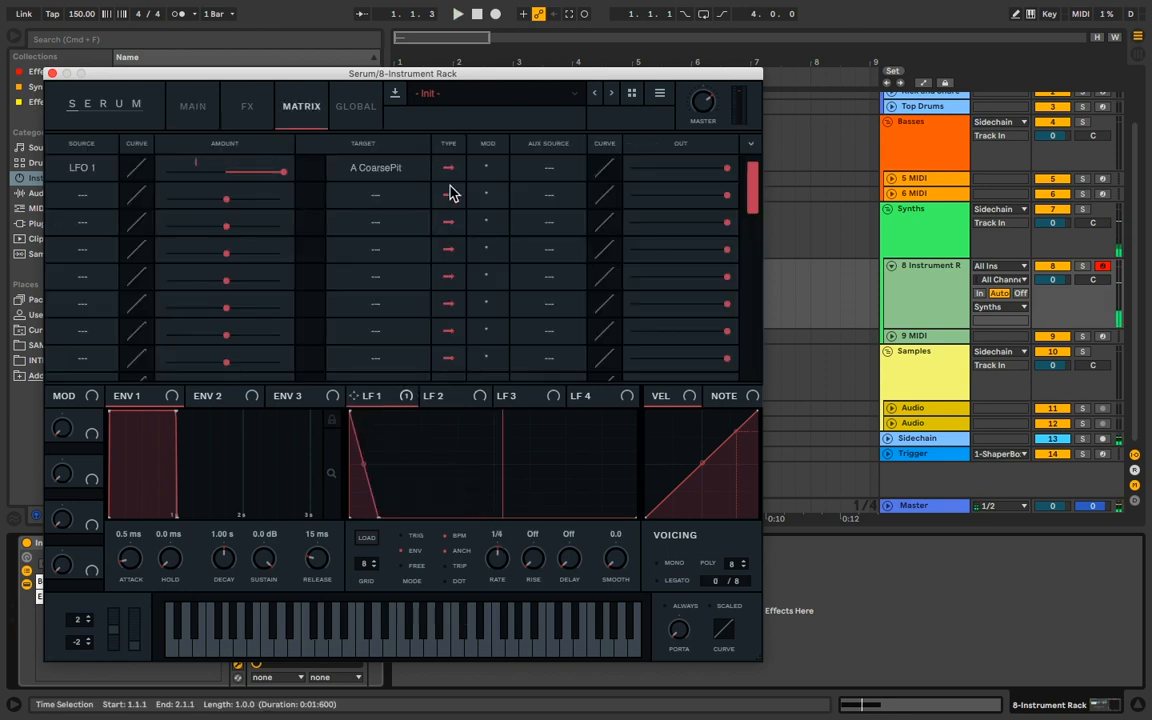
Reduce the LFO 1 amount on A CoarsePit and bend the LFO 1 drop so it falls more steeply at the start.
left_click_drag(283, 173, 240, 190)
left_click_drag(378, 516, 370, 490)
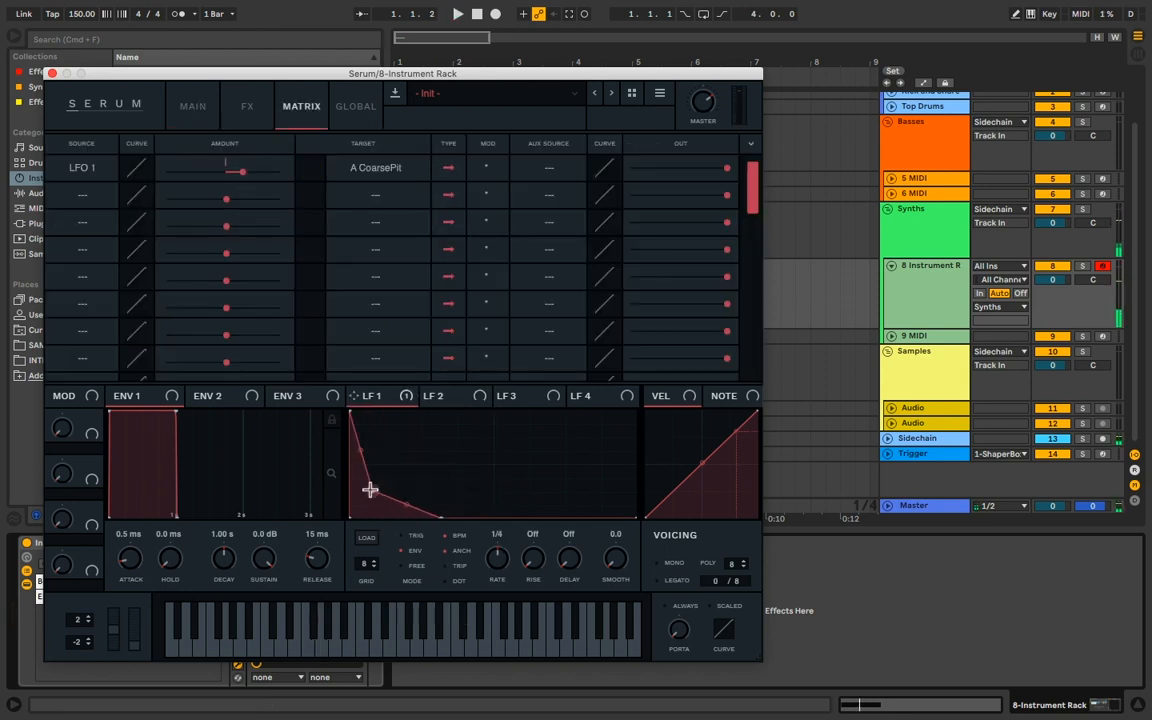
left_click_drag(501, 563, 503, 552)
left_click_drag(375, 511, 381, 518)
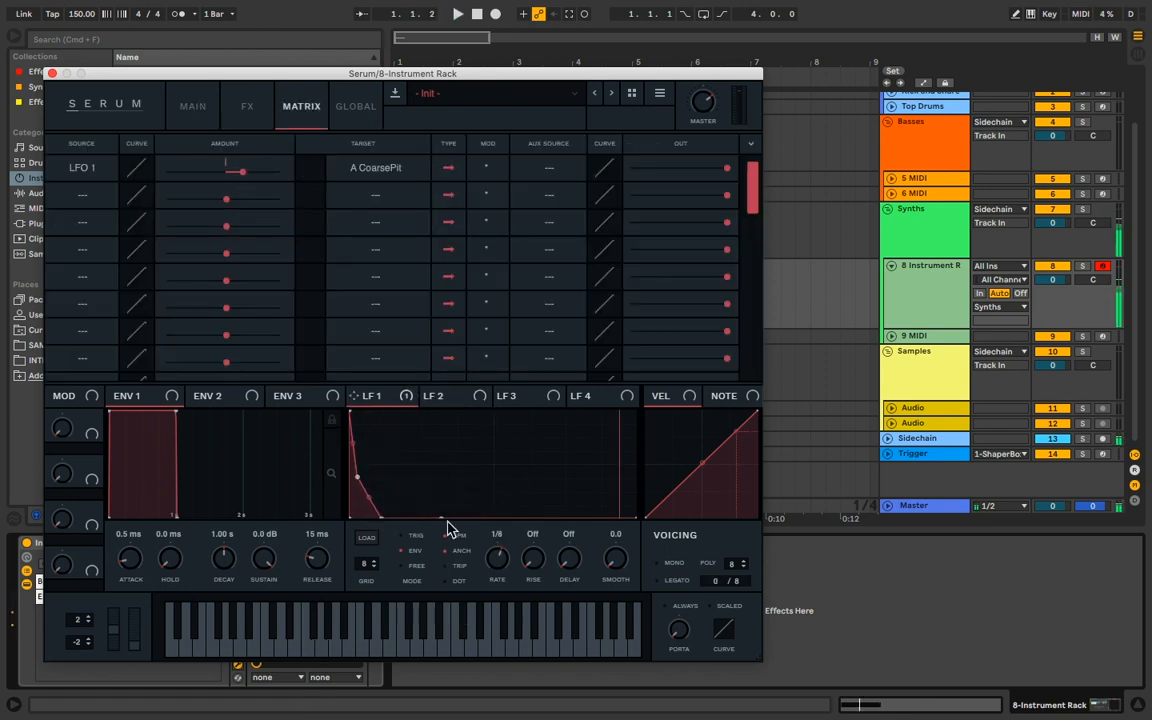
left_click(247, 107)
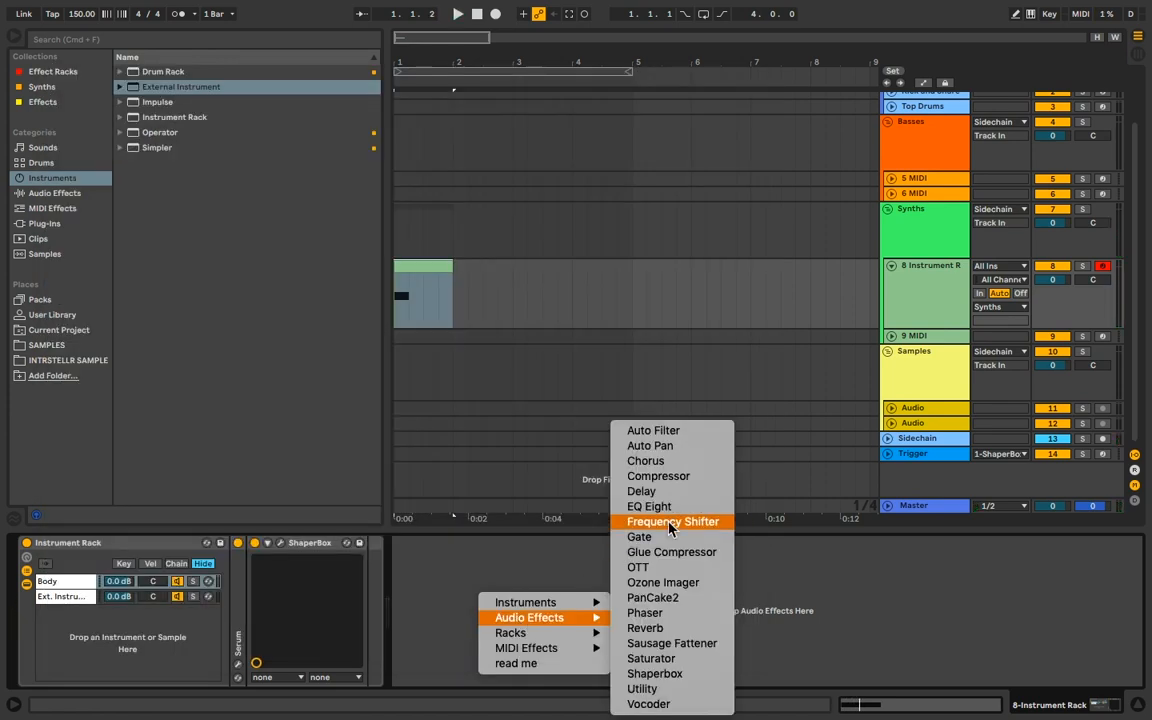
Add an EQ Eight after ShaperBox in the Body chain and fold the device.
key("Up")
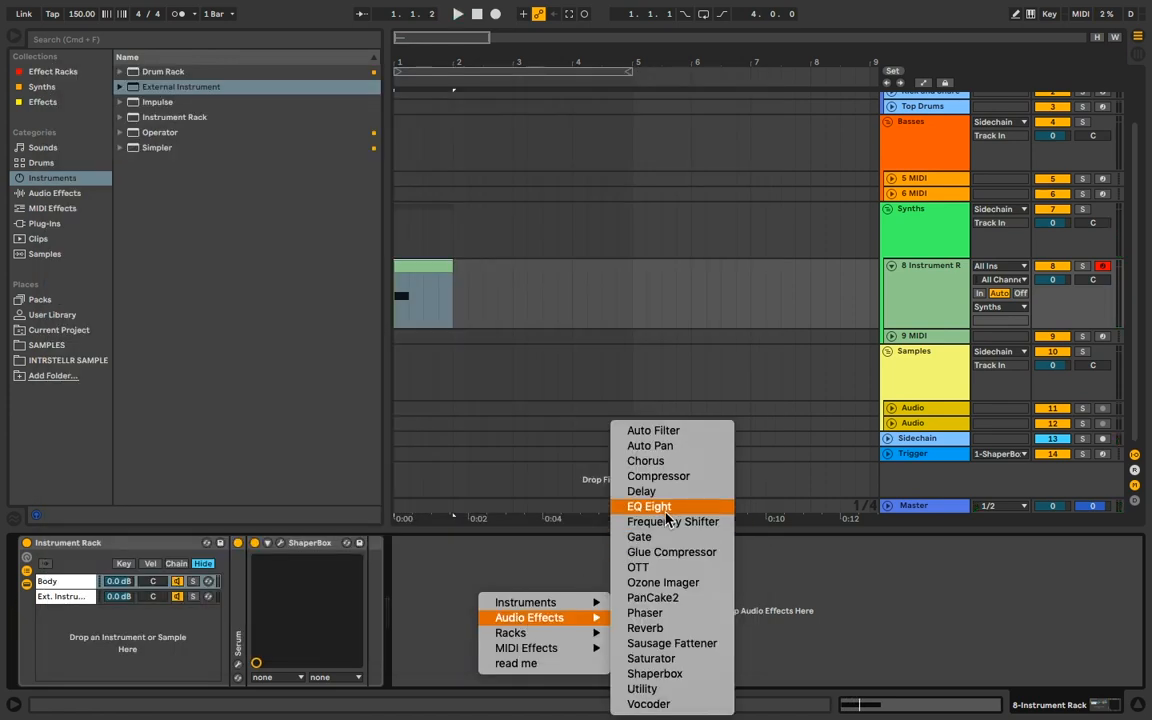
key("Return")
double_click(531, 544)
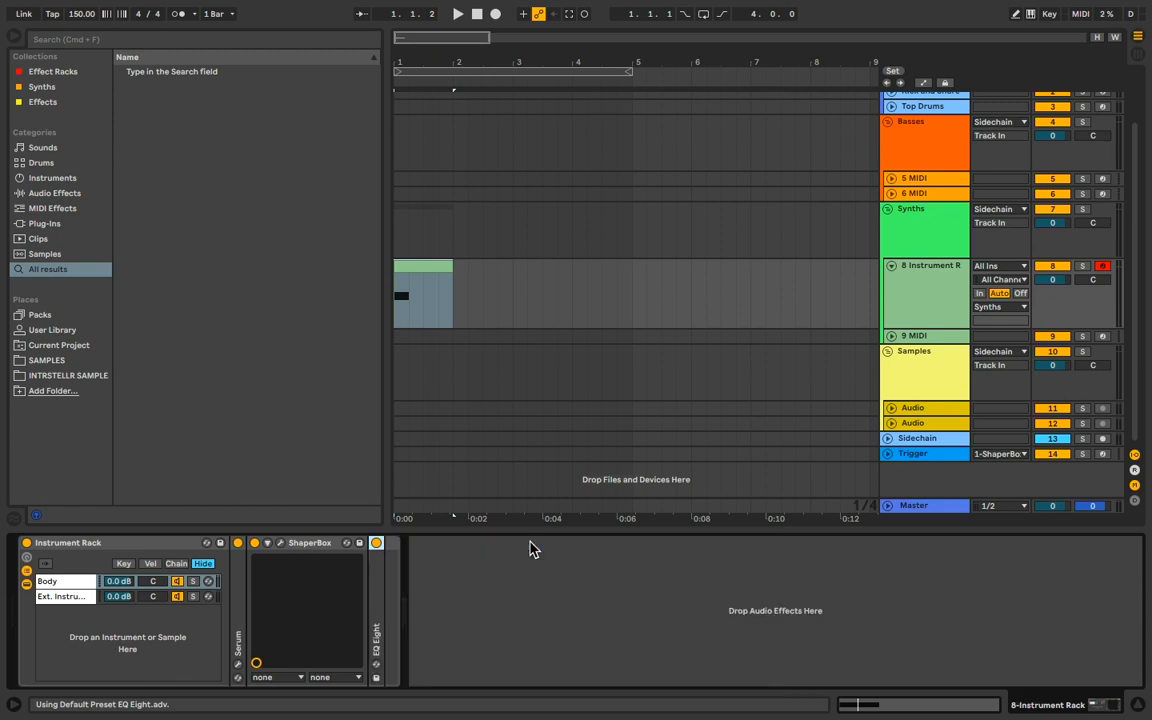
Add a Saturator after the EQ Eight and set its Drive to about 6 dB while auditioning the note.
right_click(526, 558)
mouse_move(550, 580)
left_click(696, 590)
left_click_drag(441, 543, 409, 574)
key("space")
key("space")
key("space")
key("space")
key("space")
key("space")
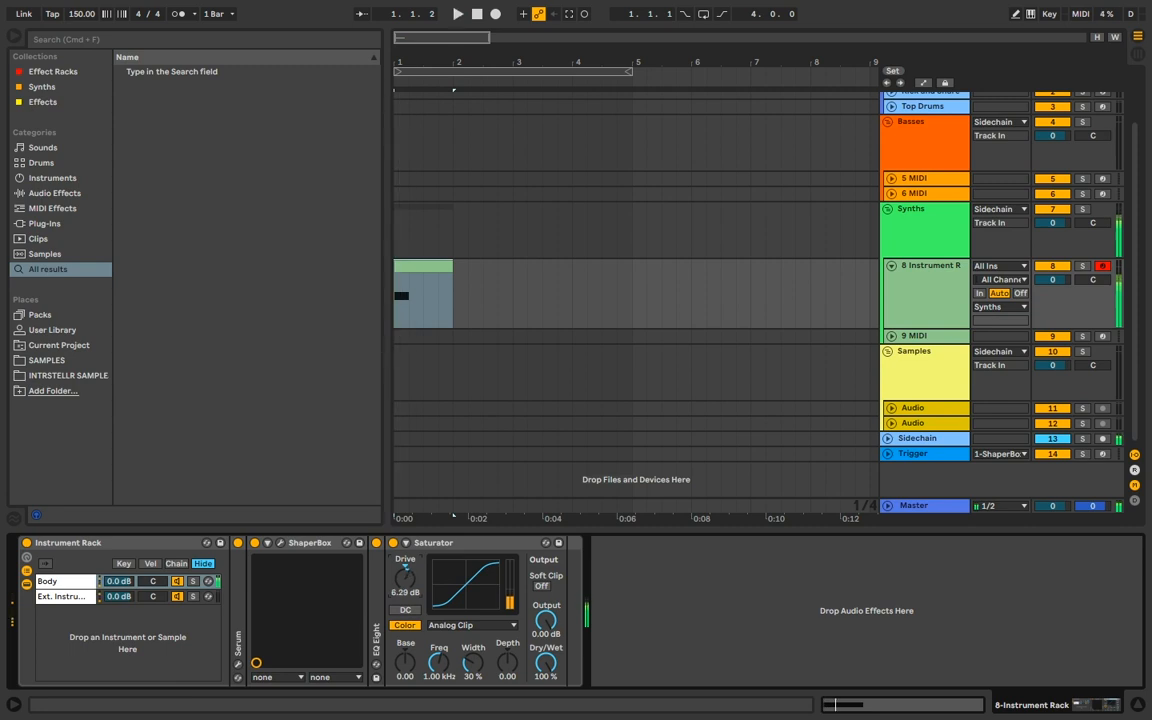
key("space")
key("space")
key("space")
key("space")
Fold the Saturator device in the Body chain.
left_click(421, 548)
double_click(420, 548)
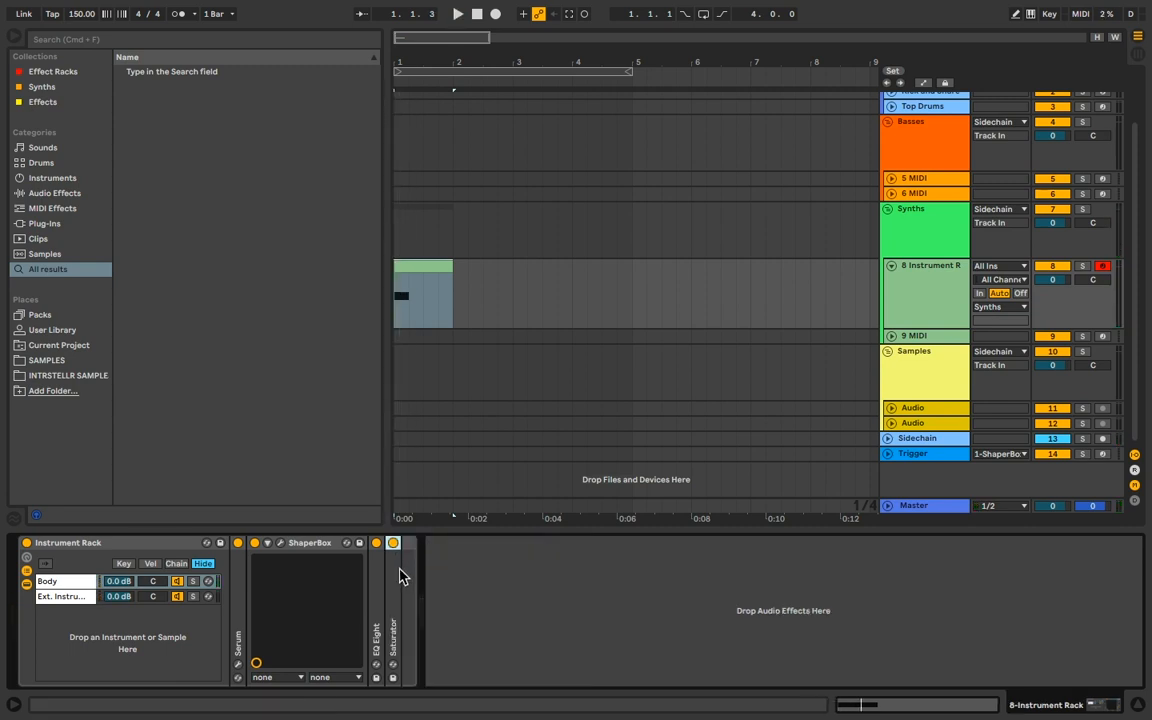
double_click(396, 578)
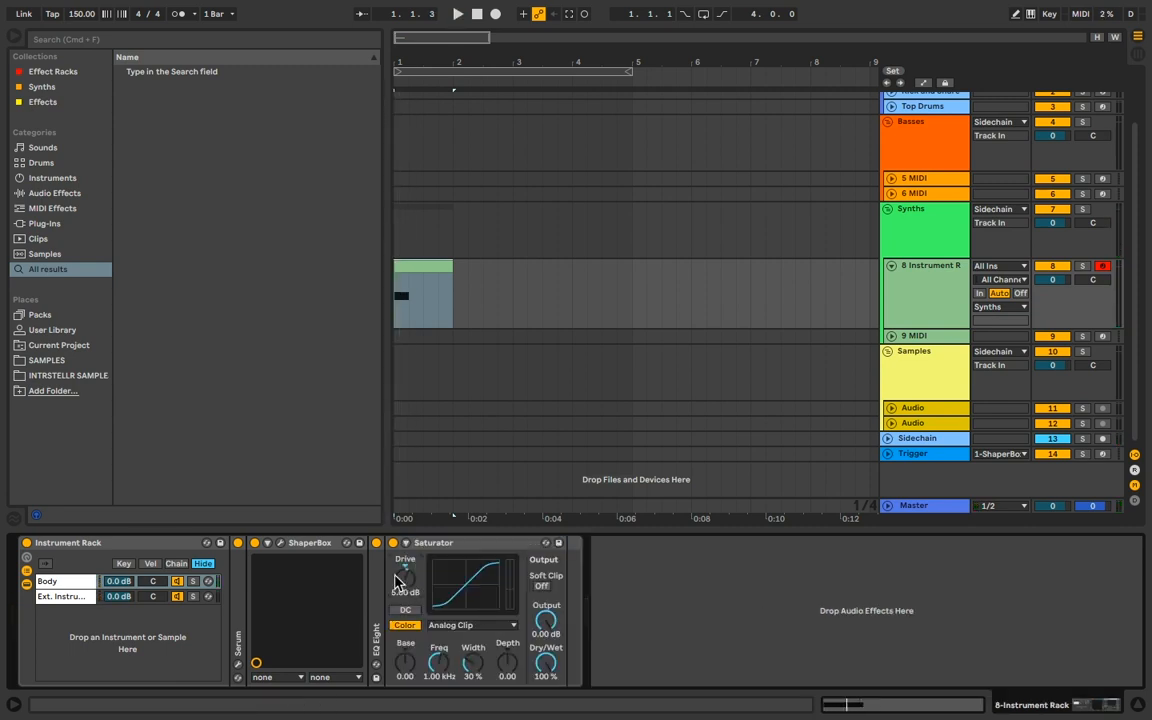
double_click(432, 543)
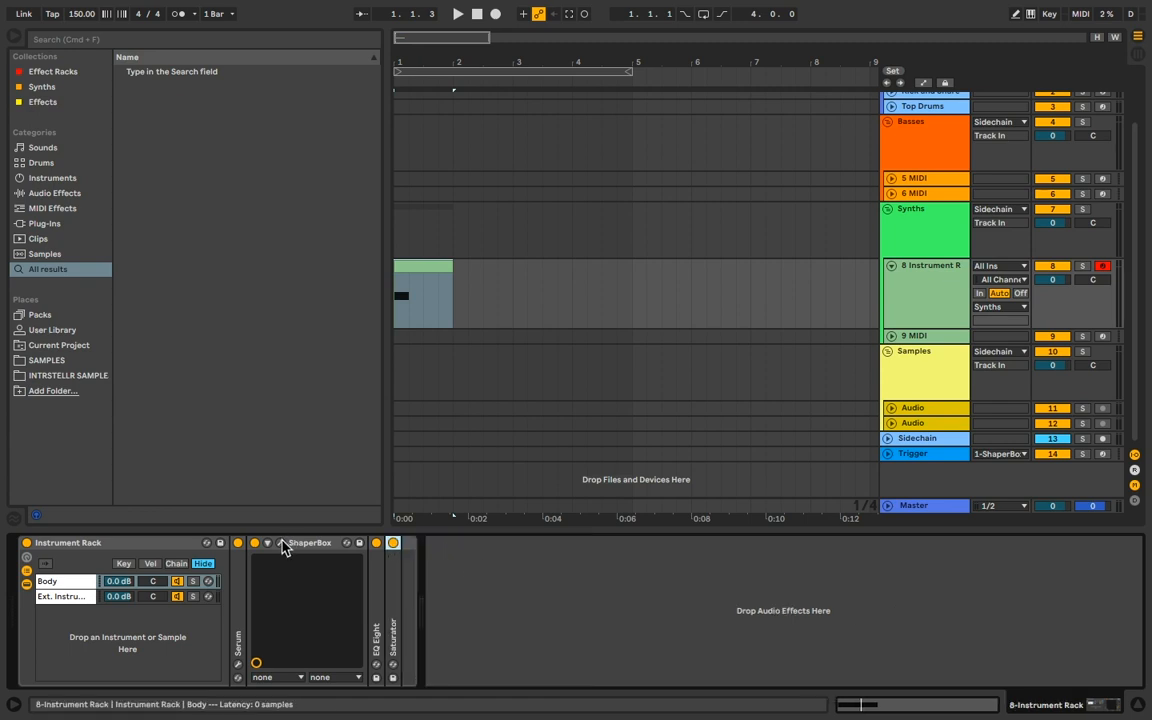
Add a second ShaperBox after the Instrument Rack and load its Volume shaper.
right_click(489, 614)
mouse_move(560, 633)
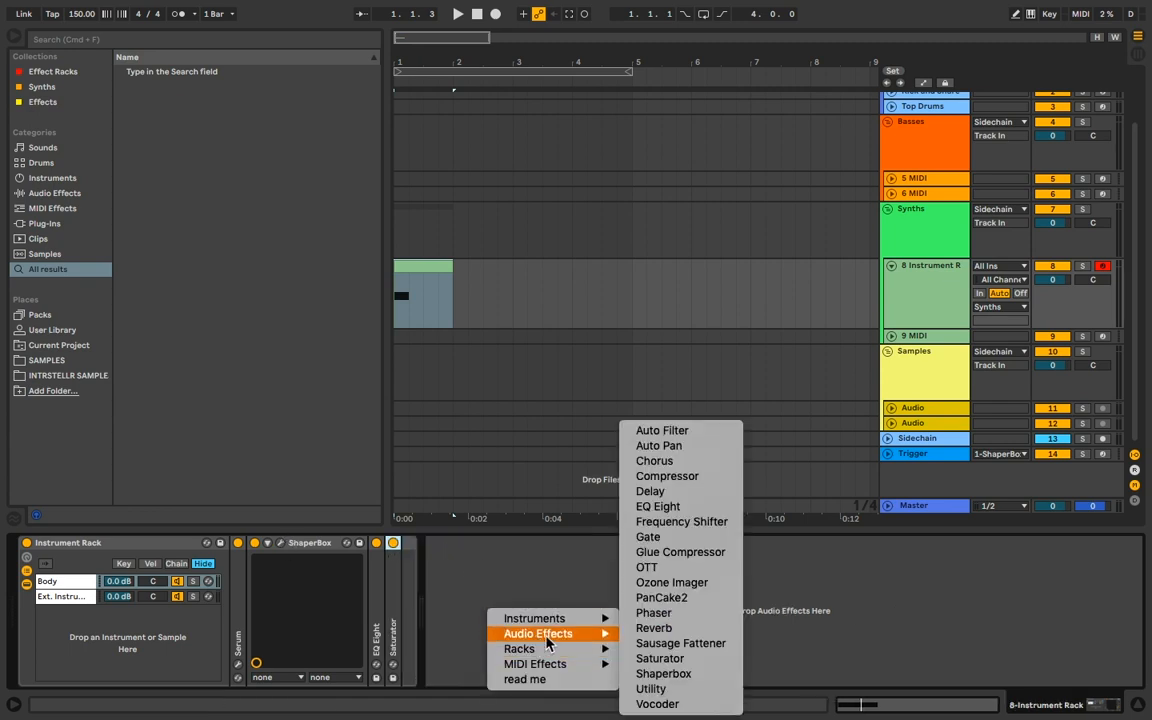
left_click(655, 674)
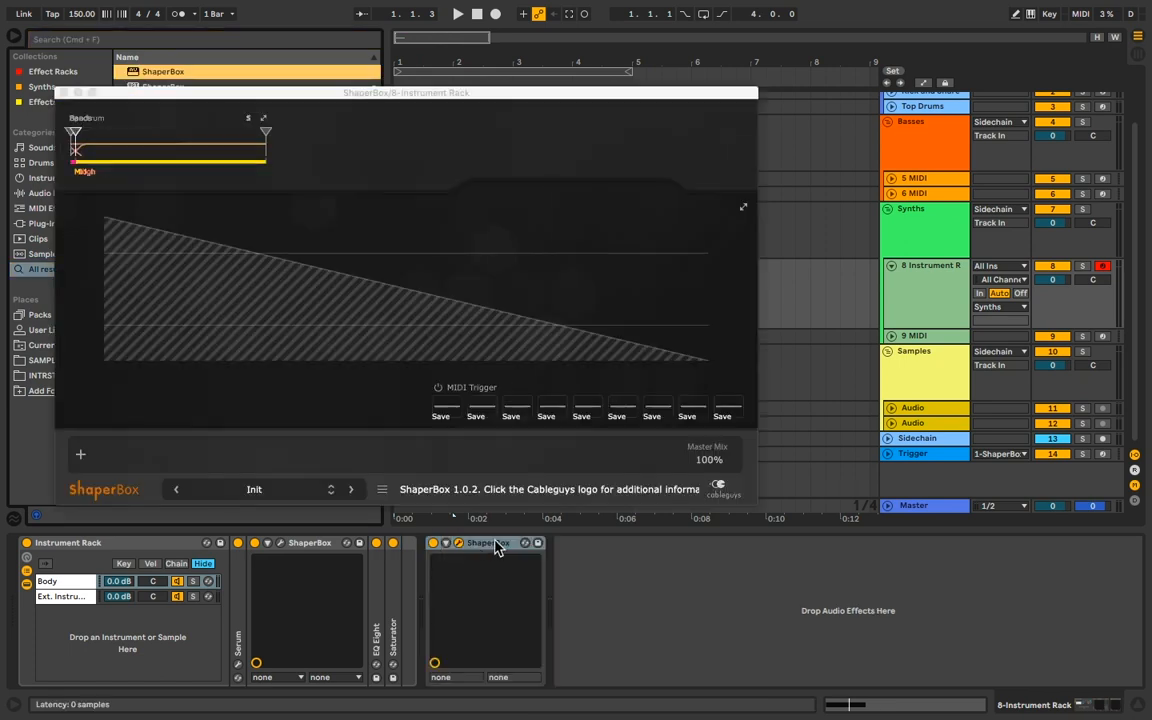
left_click(112, 192)
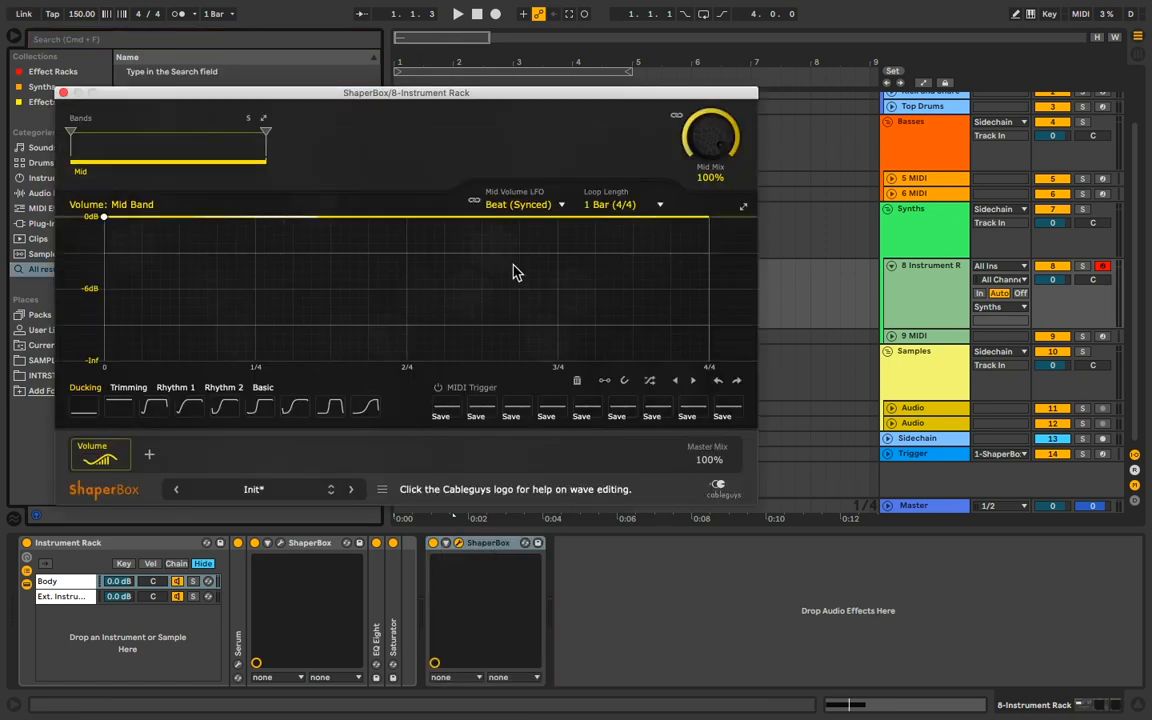
Set the new ShaperBox's Mid Volume LFO to Hertz (1-Shot) and shape its curve to fall from 0 dB to -Inf at the cycle's end.
left_click(537, 204)
left_click(530, 371)
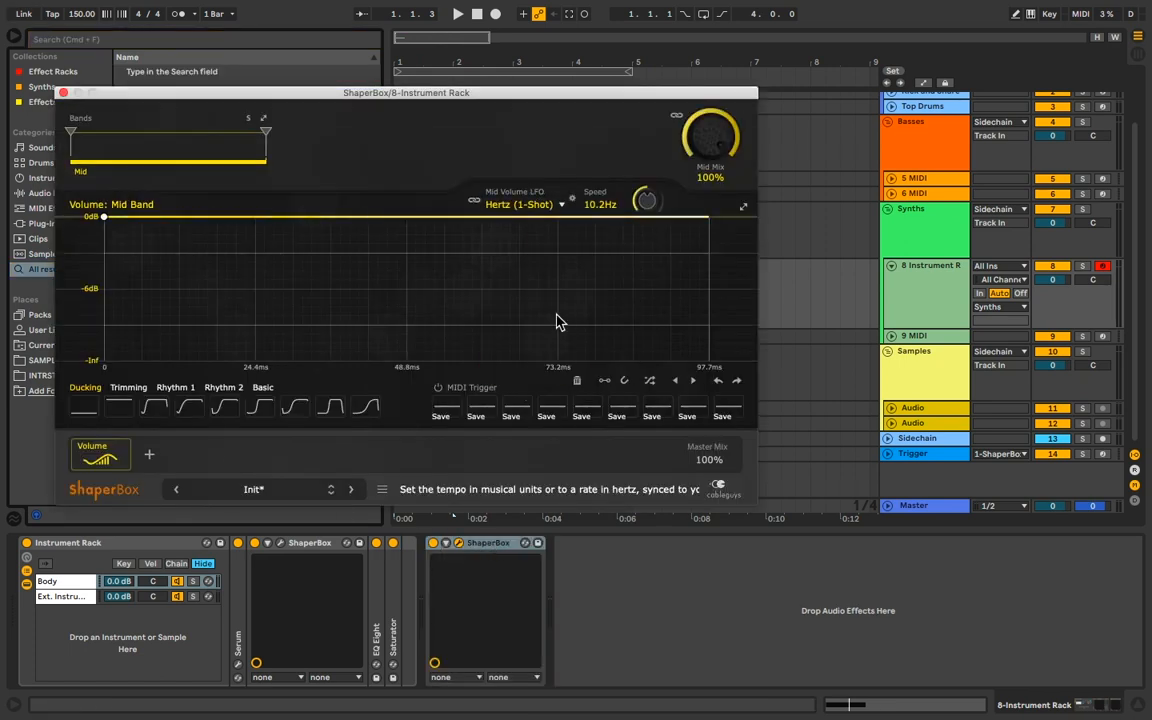
left_click(558, 305)
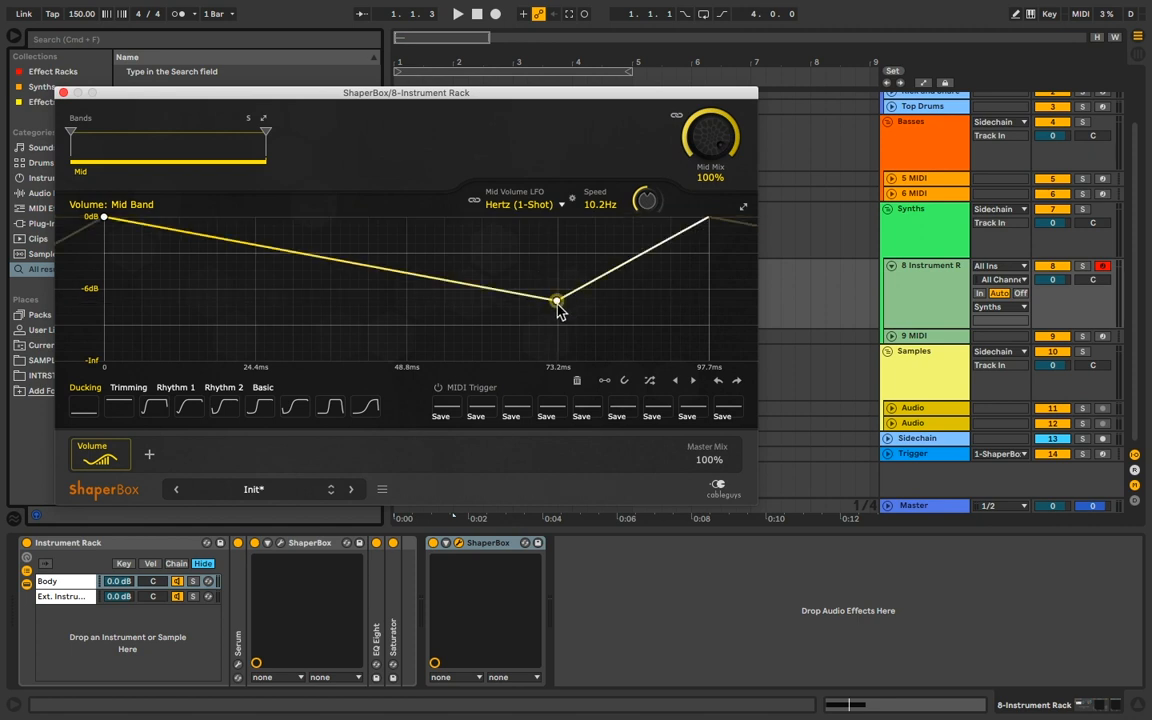
left_click_drag(558, 304, 710, 357)
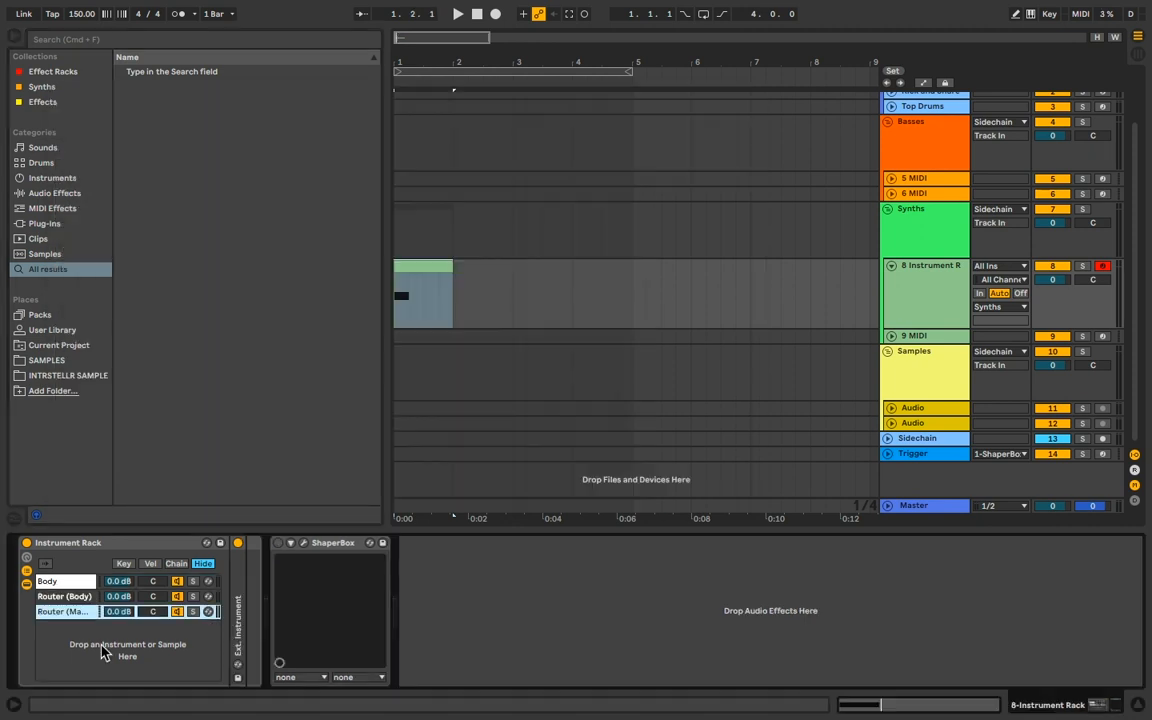
Create a chain below Router (Body), name it Noise and colour it white.
right_click(103, 648)
left_click(104, 684)
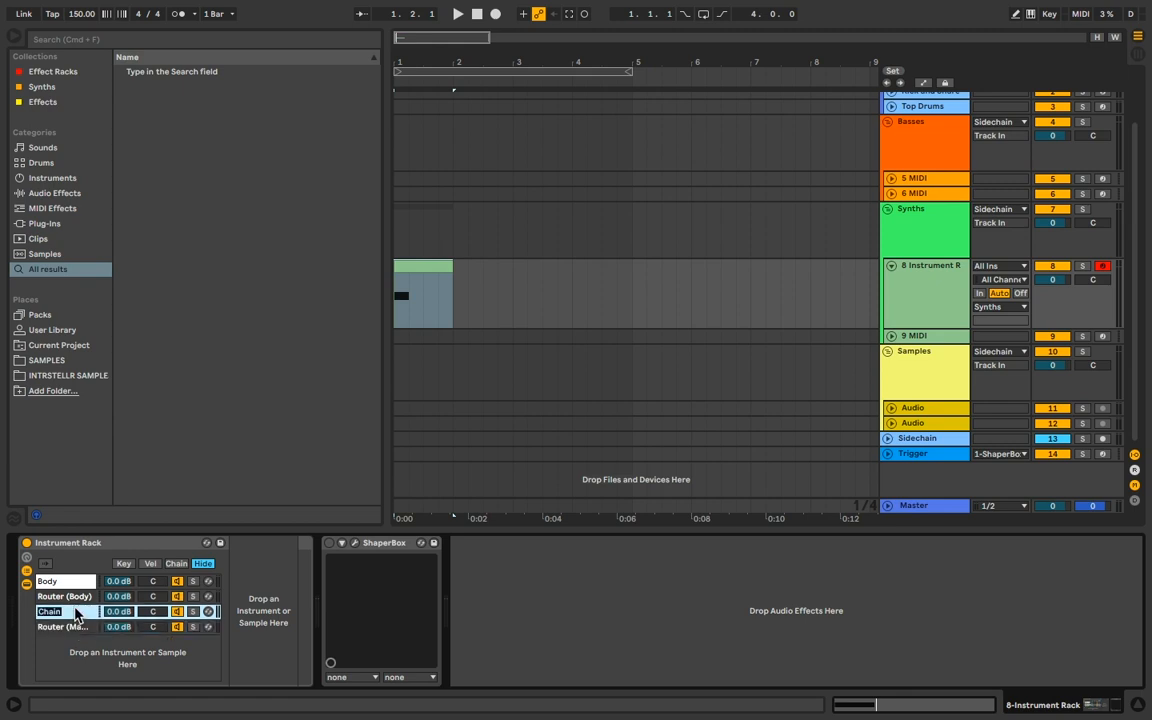
right_click(76, 613)
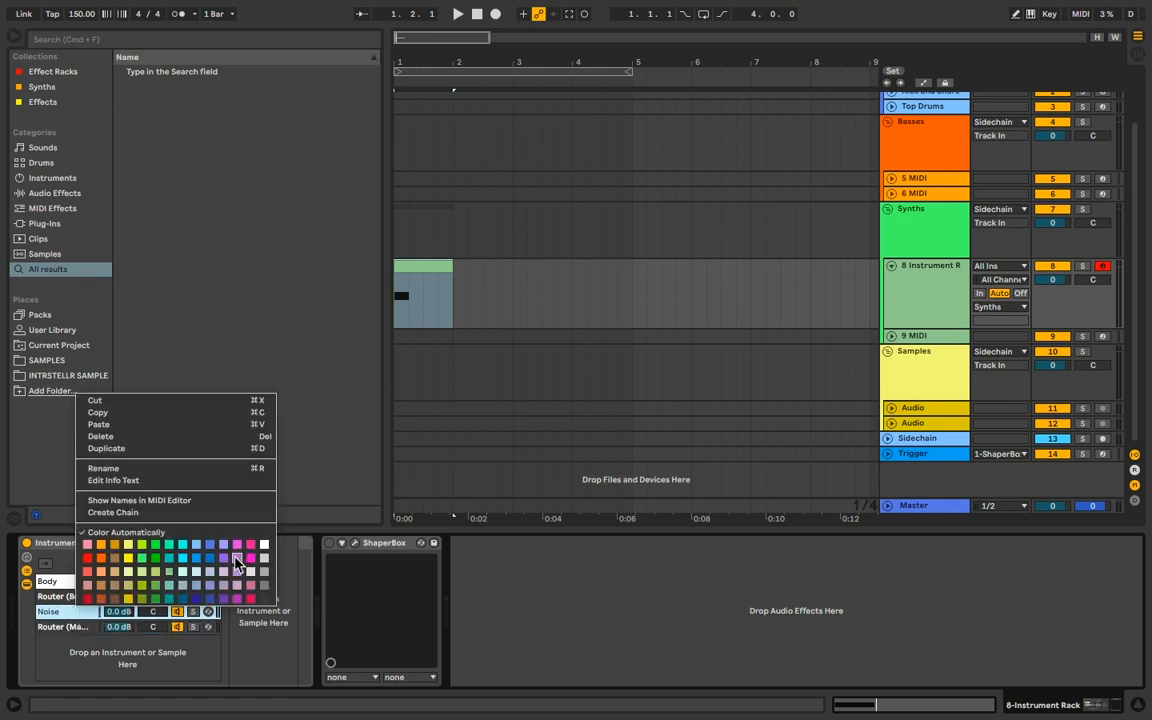
left_click(267, 571)
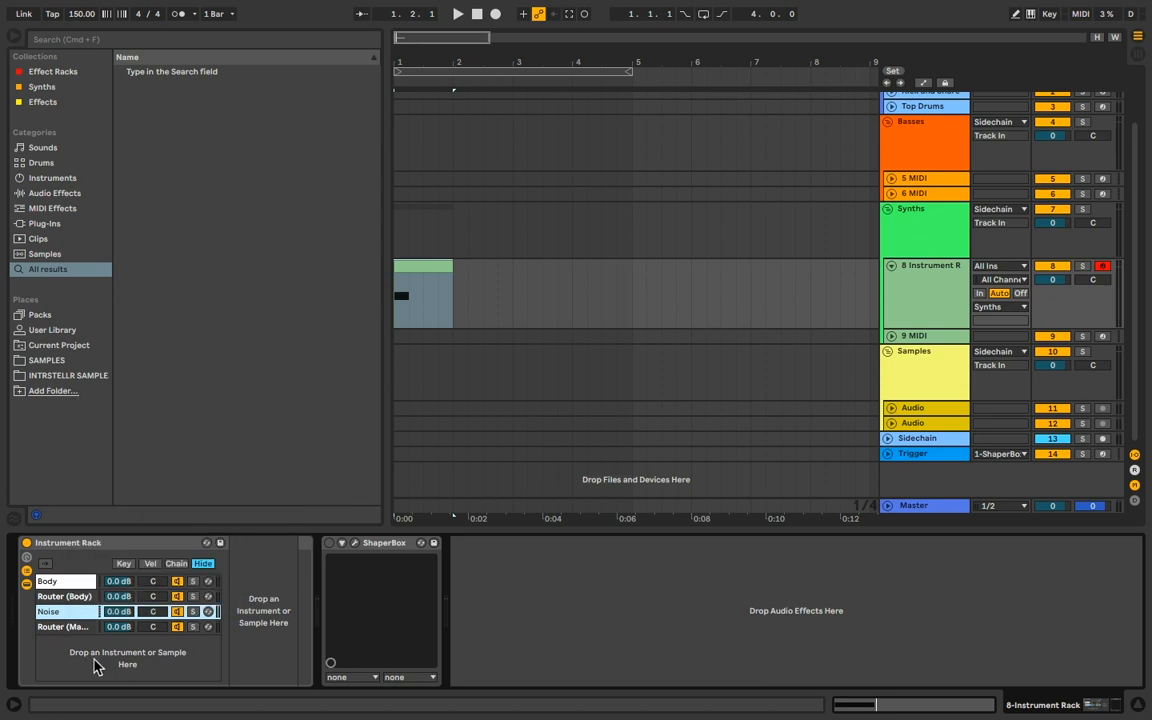
Create a Router (Noise) chain and leave the Noise chain's ShaperBox switched off.
right_click(58, 662)
left_click(108, 706)
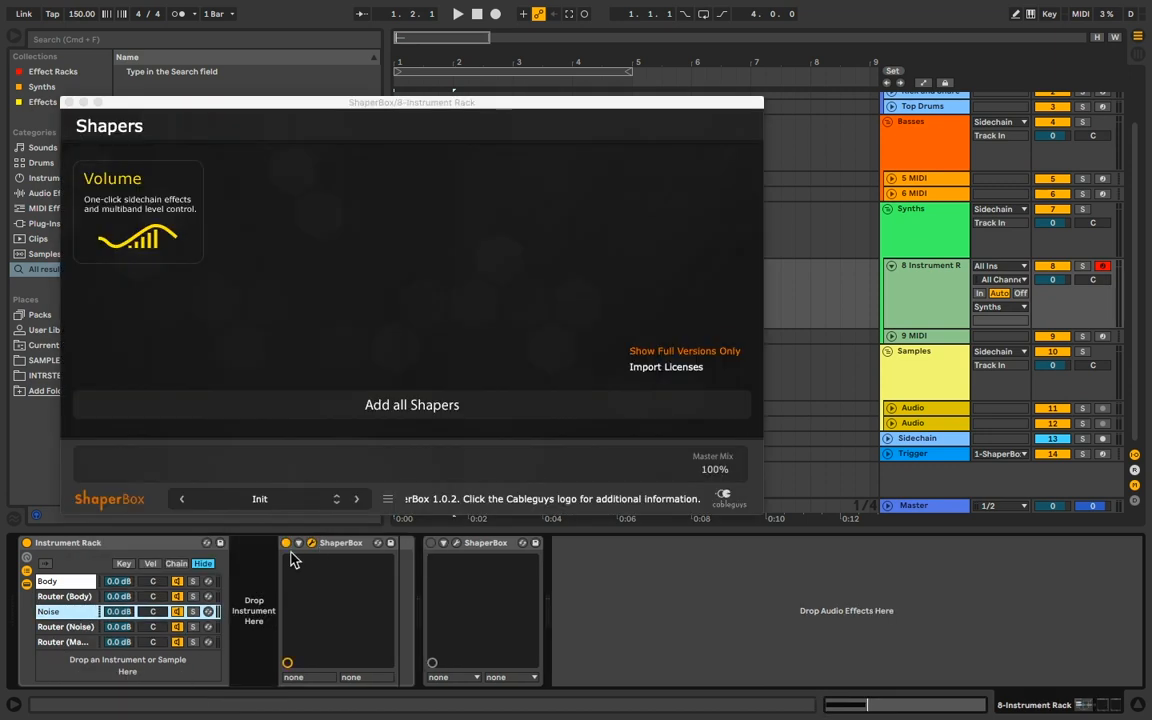
left_click(287, 543)
Load Serum into the Noise chain, turn off oscillator A and set the noise oscillator to BrightWhite.
left_click(55, 193)
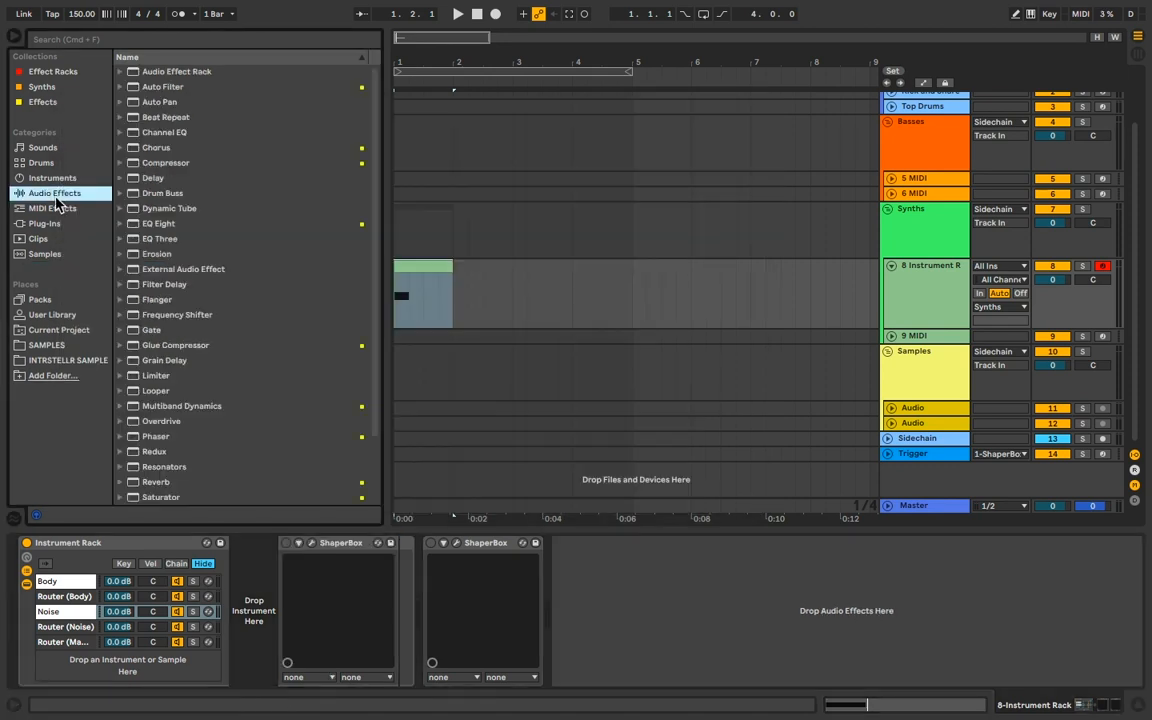
left_click(41, 87)
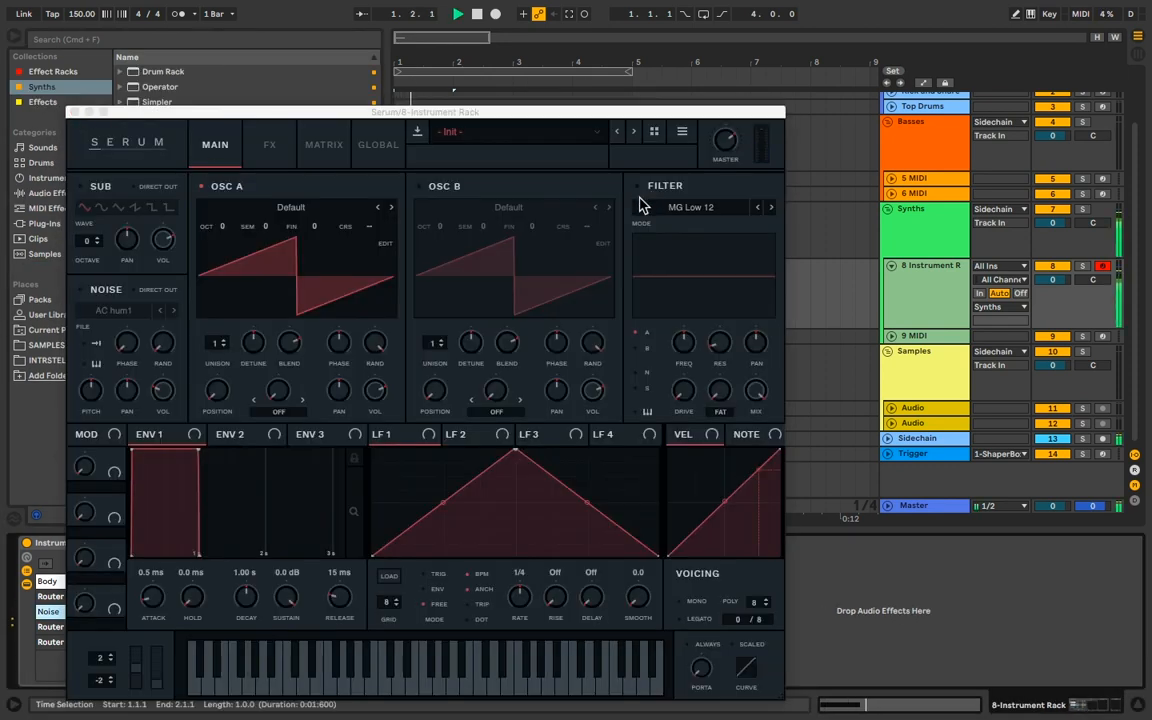
left_click(202, 187)
left_click(115, 310)
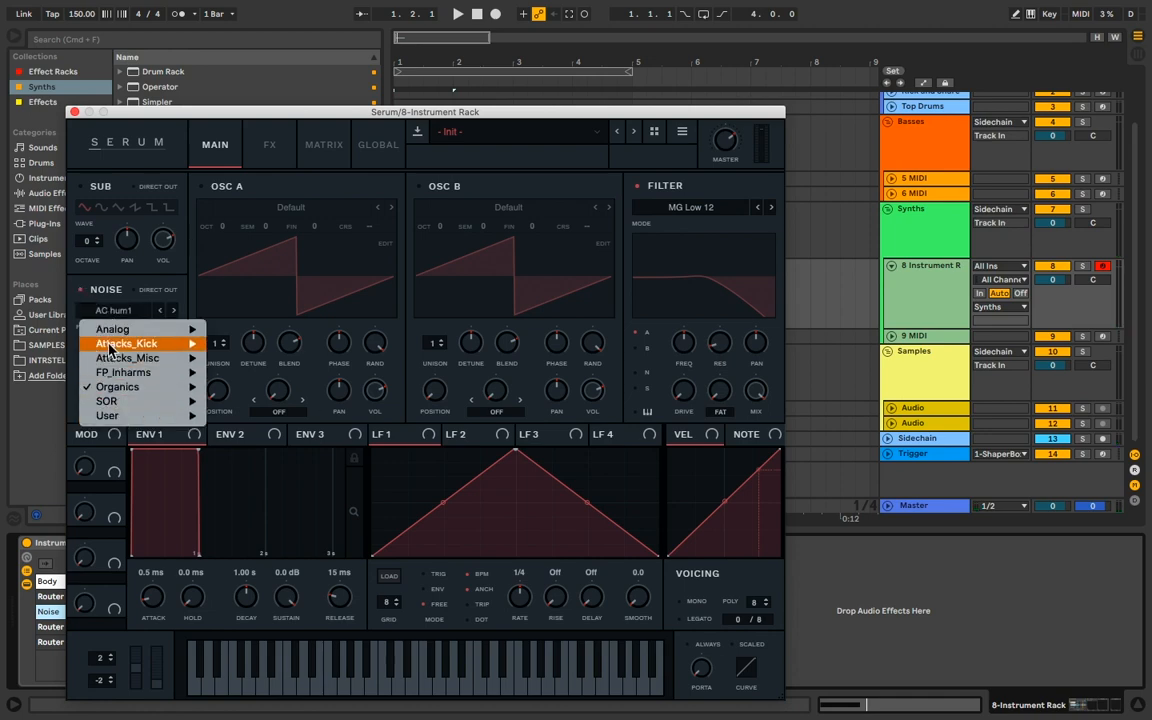
mouse_move(112, 329)
left_click(250, 386)
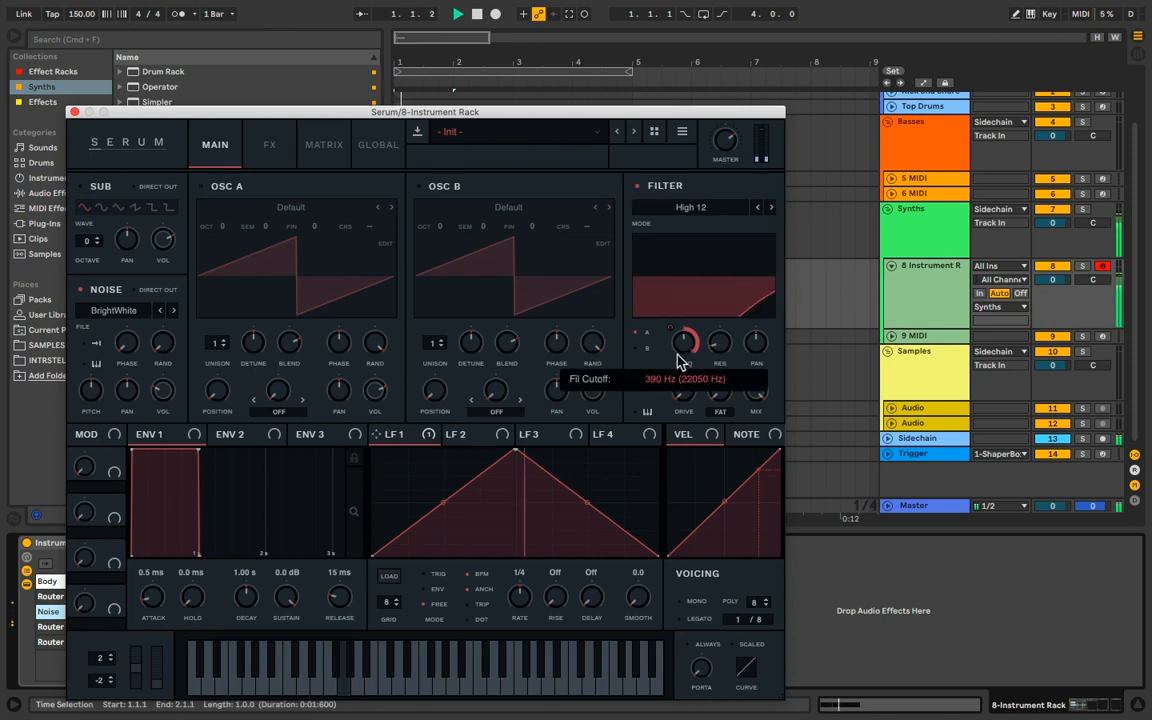
Tune the High 12 filter's cutoff and resonance, and turn the LFO 1 sweeping it into a rising ramp in ENV mode.
left_click_drag(679, 354, 674, 408)
key("space")
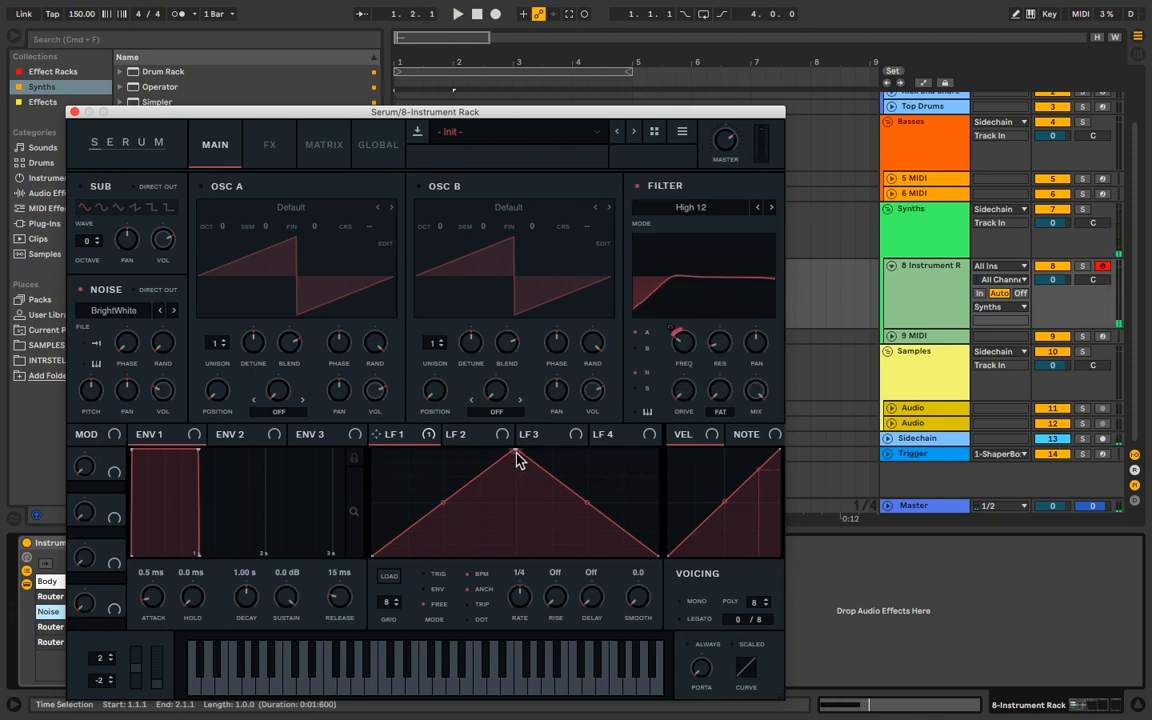
left_click_drag(516, 452, 873, 372)
left_click(458, 434)
left_click(397, 434)
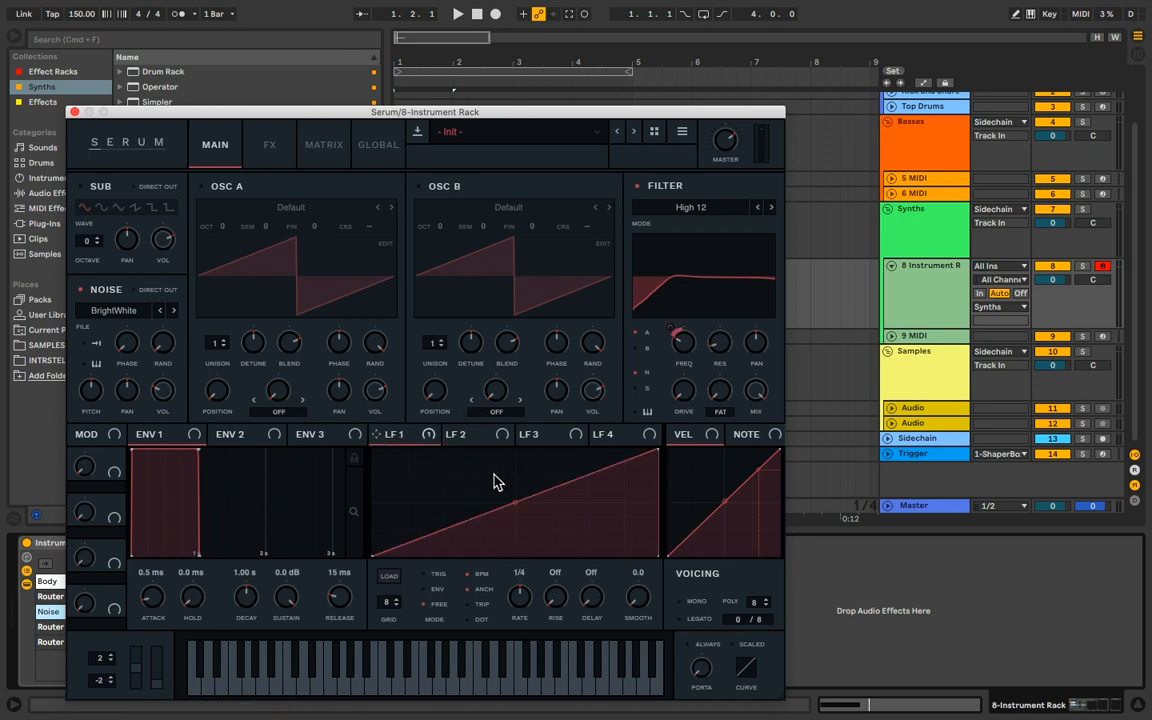
key("space")
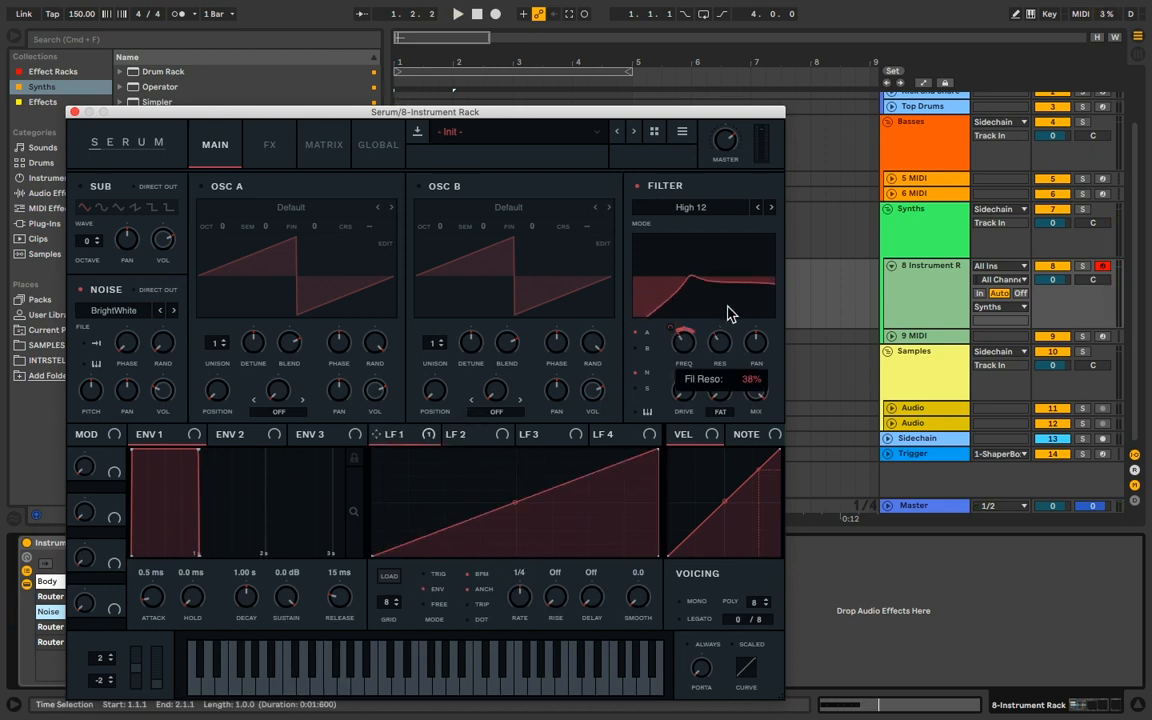
left_click_drag(727, 380, 733, 345)
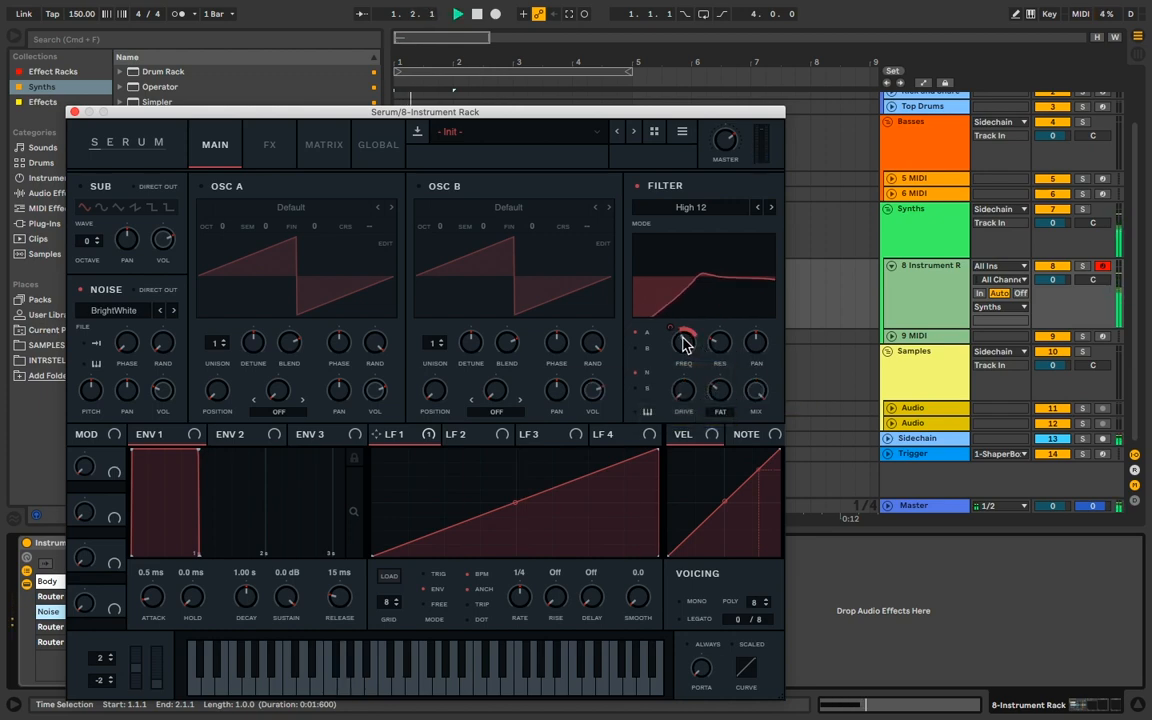
Add an EQ Eight between Serum and ShaperBox in the Noise chain with a low cut at about 667 Hz.
right_click(740, 600)
mouse_move(752, 622)
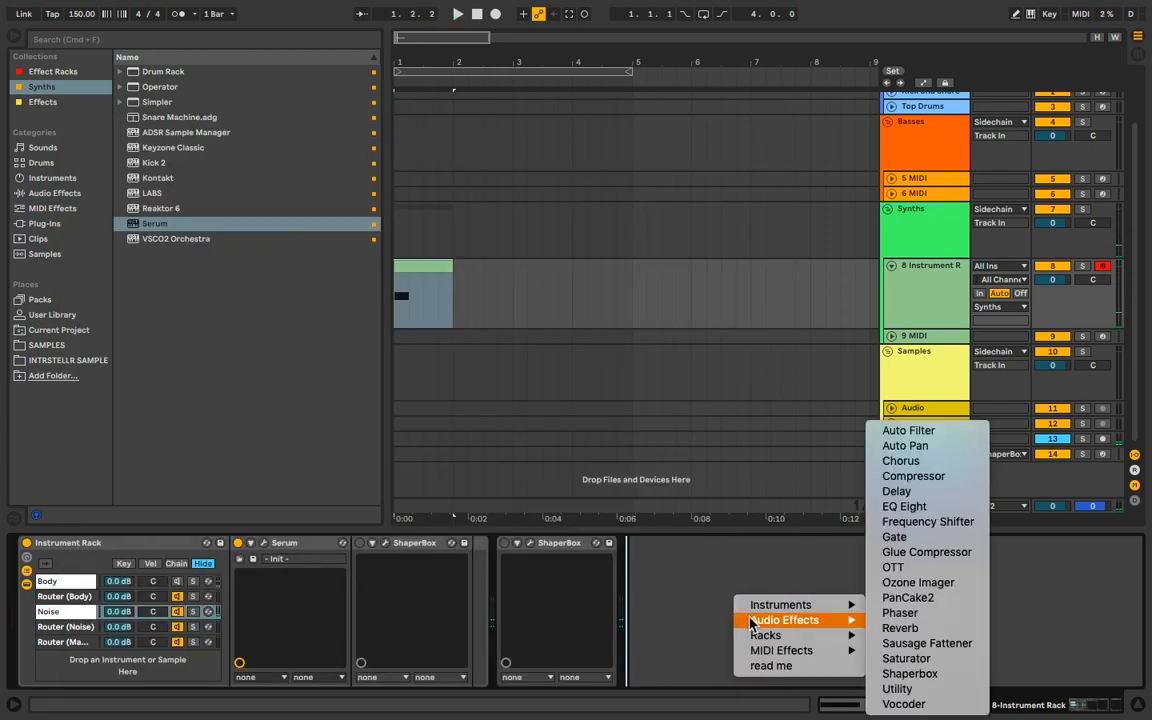
left_click(900, 506)
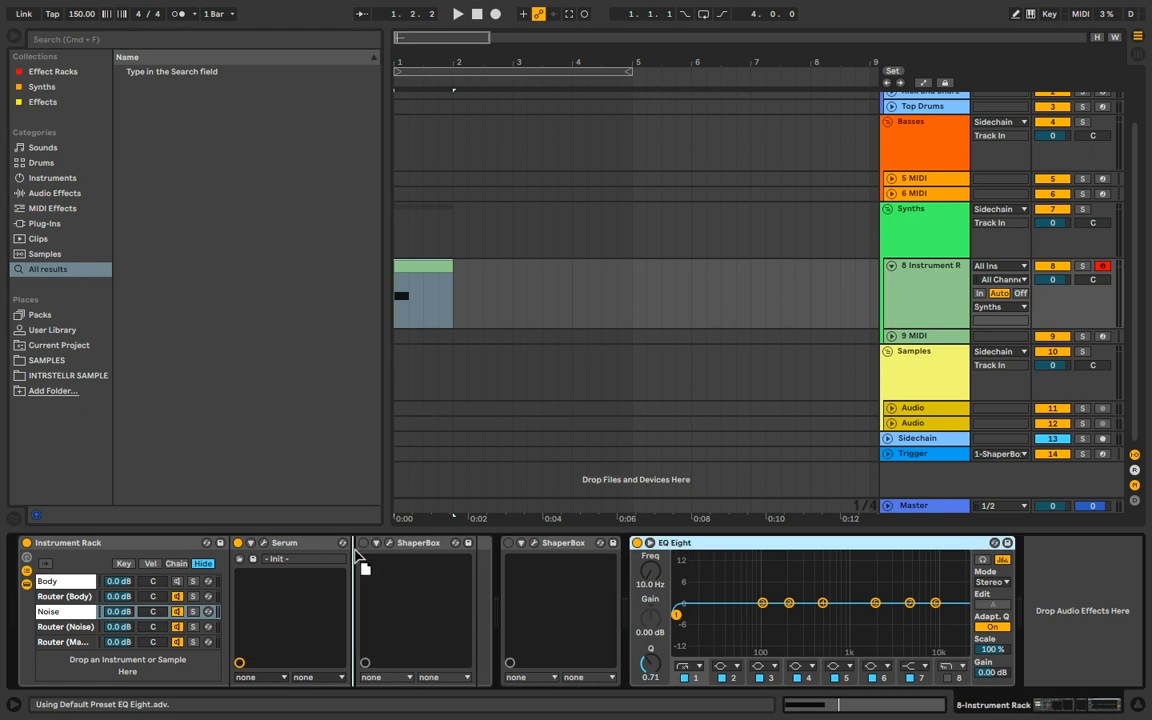
key("space")
left_click_drag(401, 614, 453, 633)
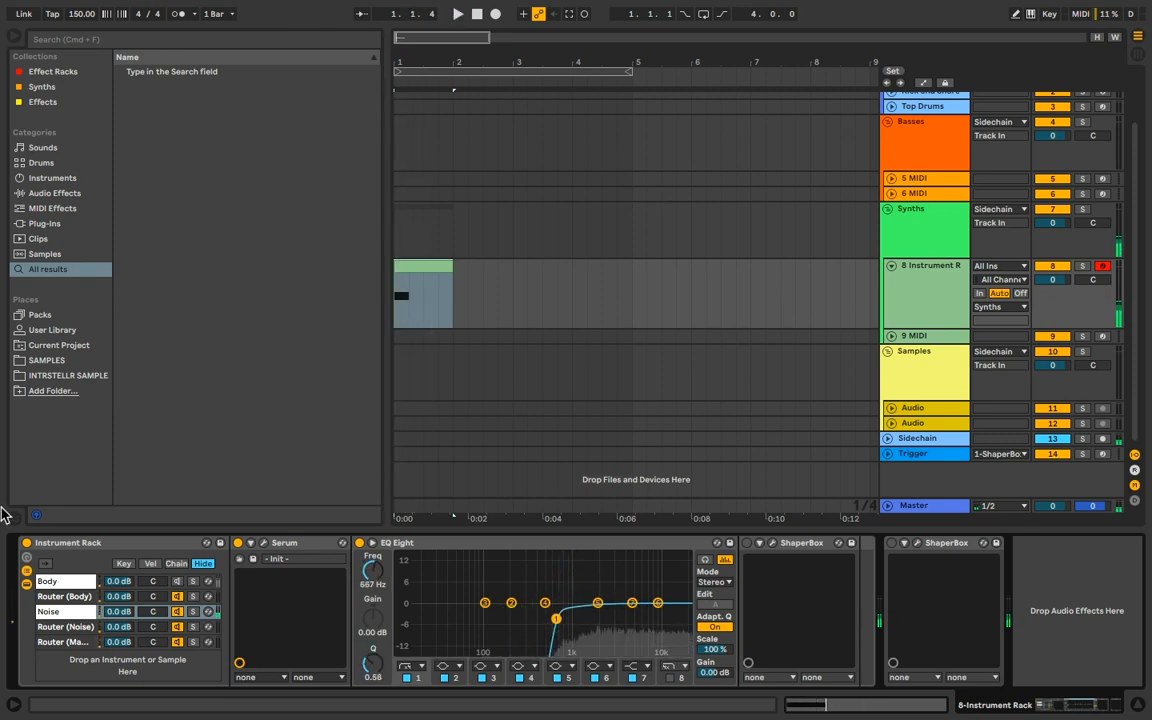
Readjust the High 12 filter's cutoff in the Noise chain's Serum and audition the noise.
left_click(266, 544)
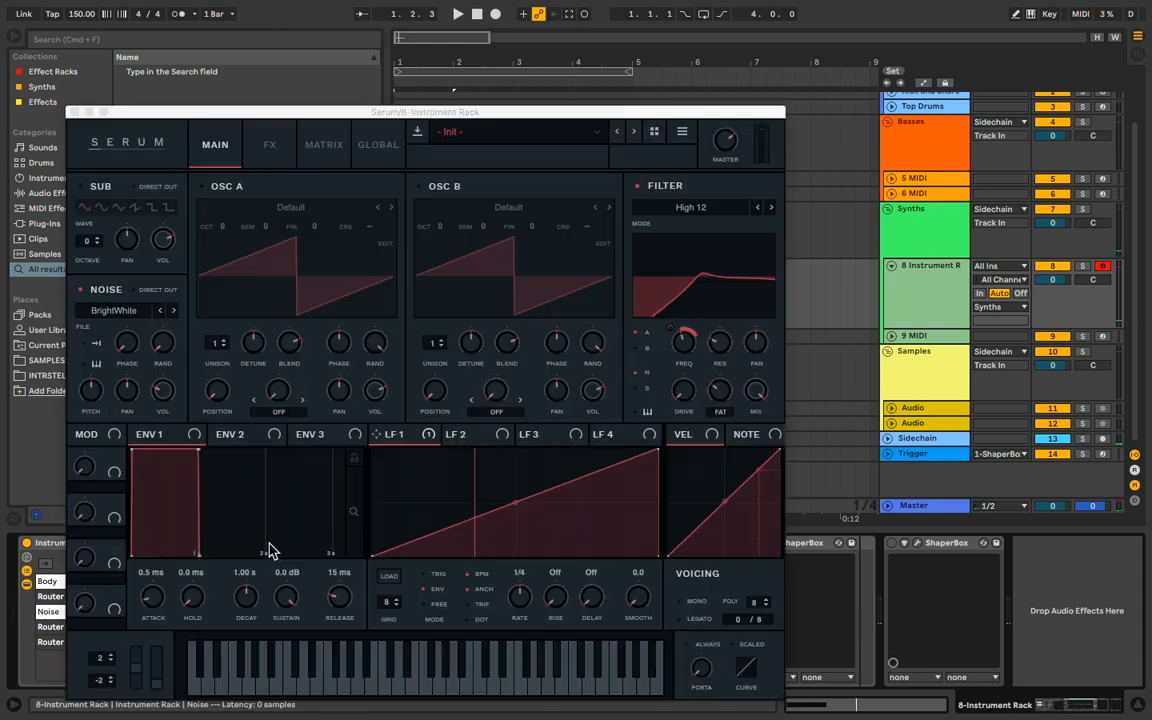
left_click(684, 351)
key("space")
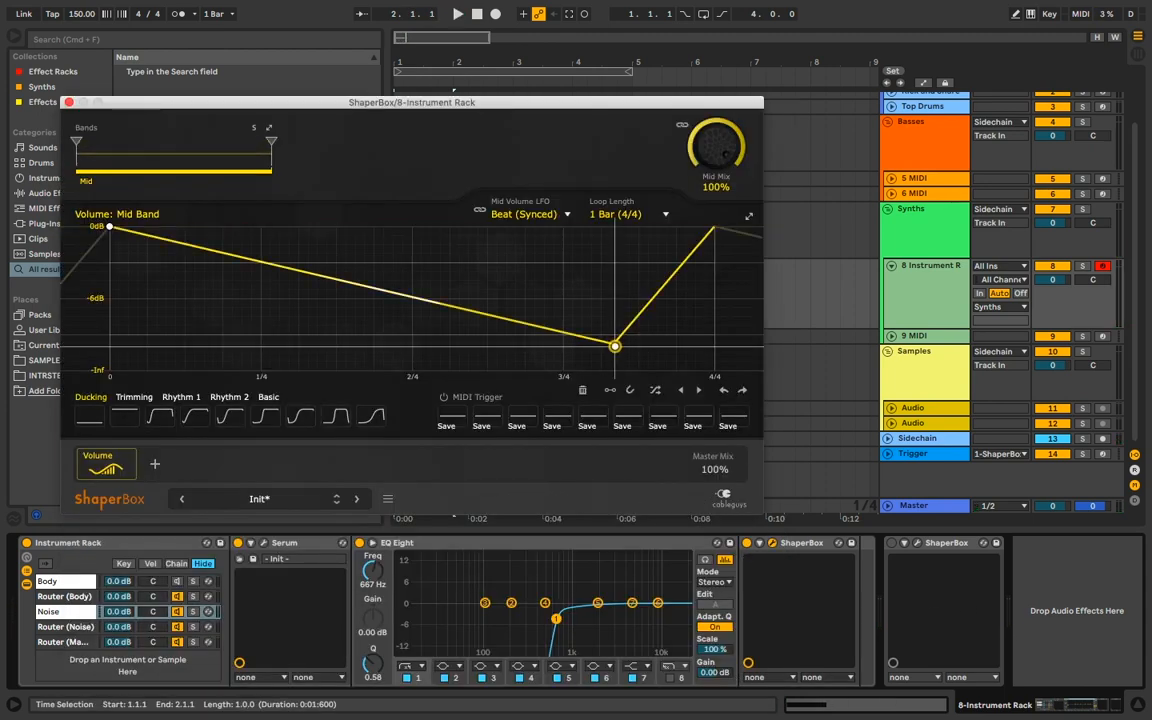
Set the Noise chain's ShaperBox volume LFO to Hertz (1-Shot) at 2.29 Hz and flatten its envelope points to -Inf.
left_click_drag(612, 342, 714, 370)
left_click(521, 273)
left_click_drag(521, 273, 532, 370)
left_click(530, 214)
left_click(535, 275)
left_click_drag(652, 211, 652, 255)
left_click_drag(109, 226, 109, 370)
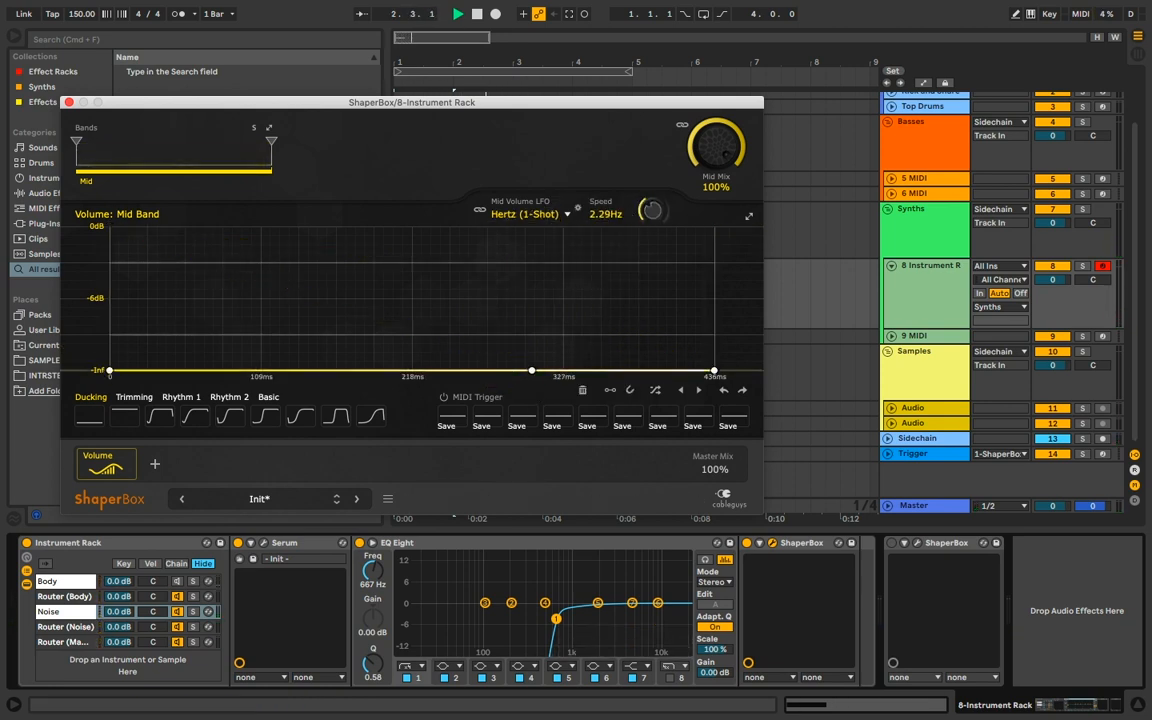
Draw a 0 dB peak near the start of the Noise volume envelope, curve its rise and convex decay, and audition it.
left_click_drag(216, 267, 159, 228)
left_click_drag(137, 298, 142, 319)
left_click_drag(252, 263, 257, 237)
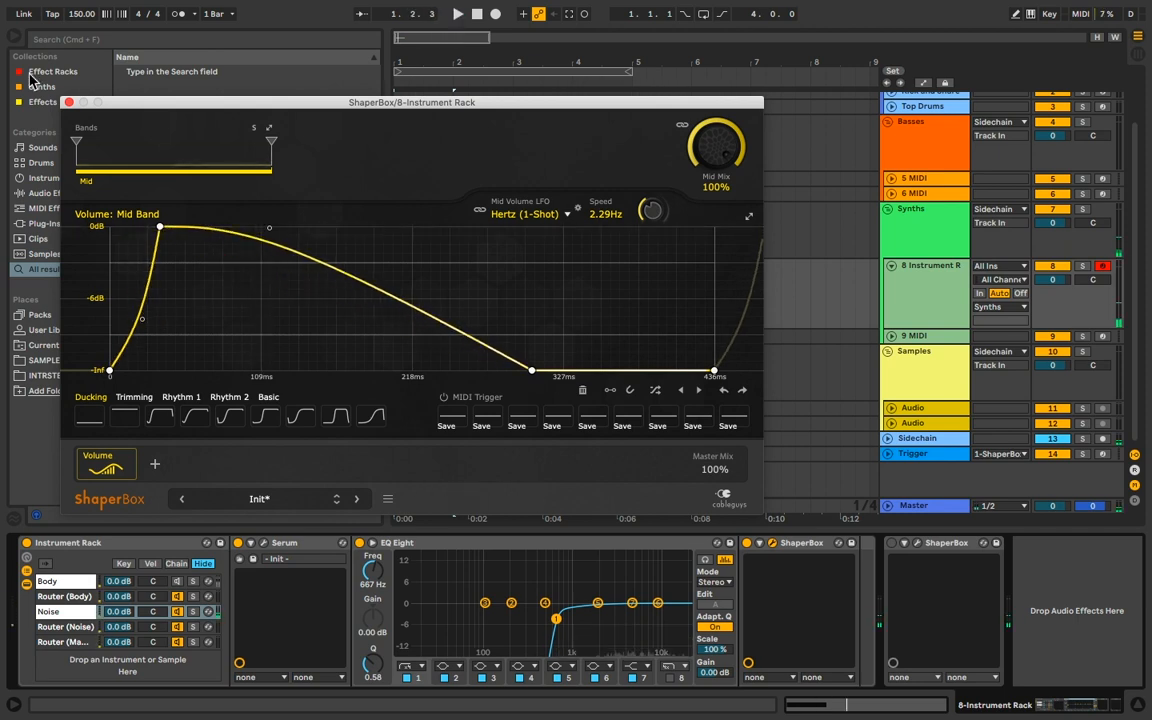
key("space")
key("space")
left_click(69, 102)
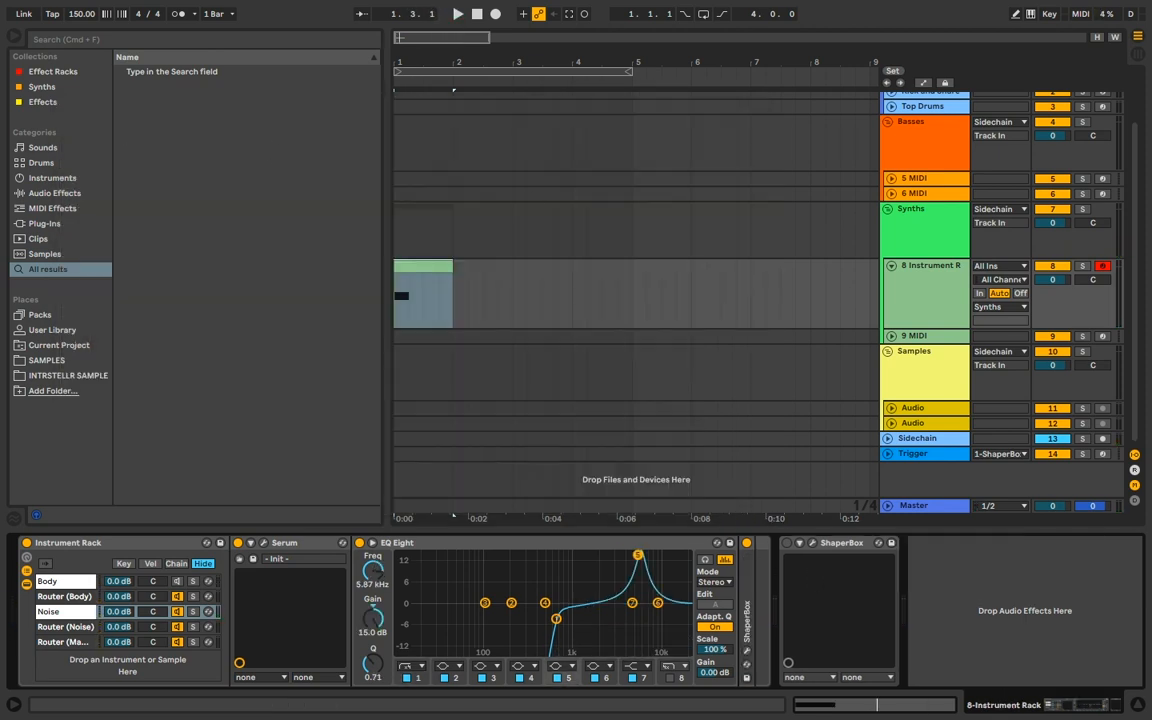
Pull down the Noise EQ Eight's boosted band near 5.5 kHz, and reactivate the Body chain at -2.4 dB.
key("space")
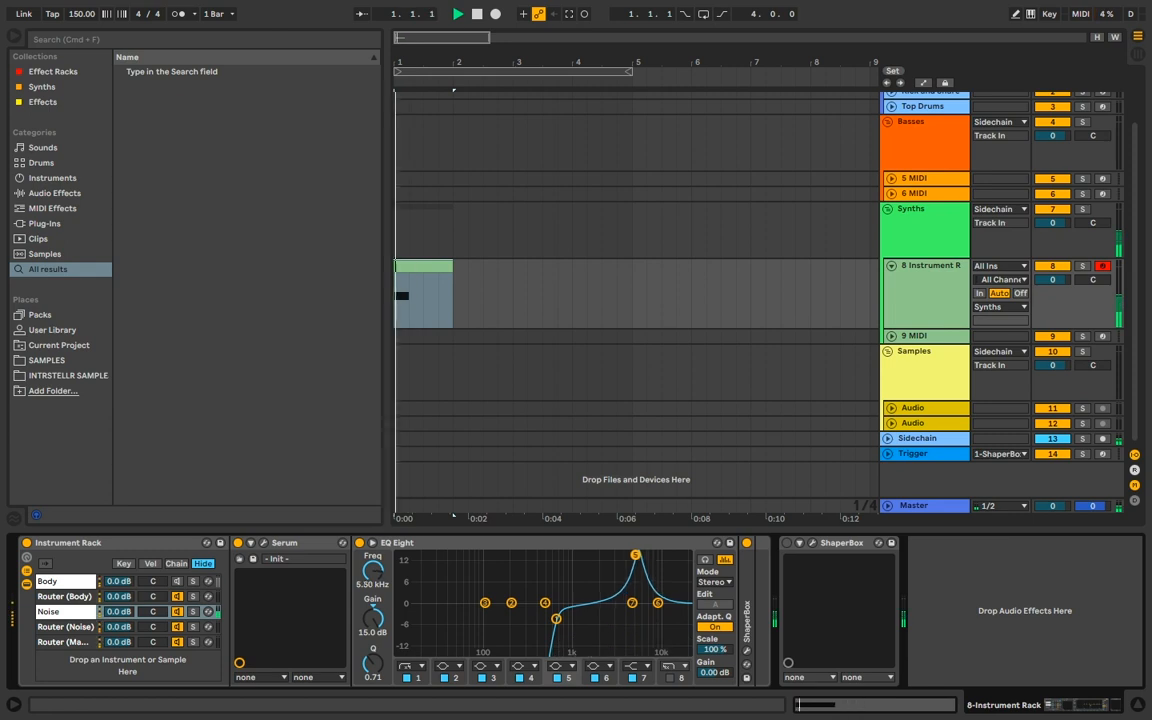
left_click_drag(635, 554, 629, 607)
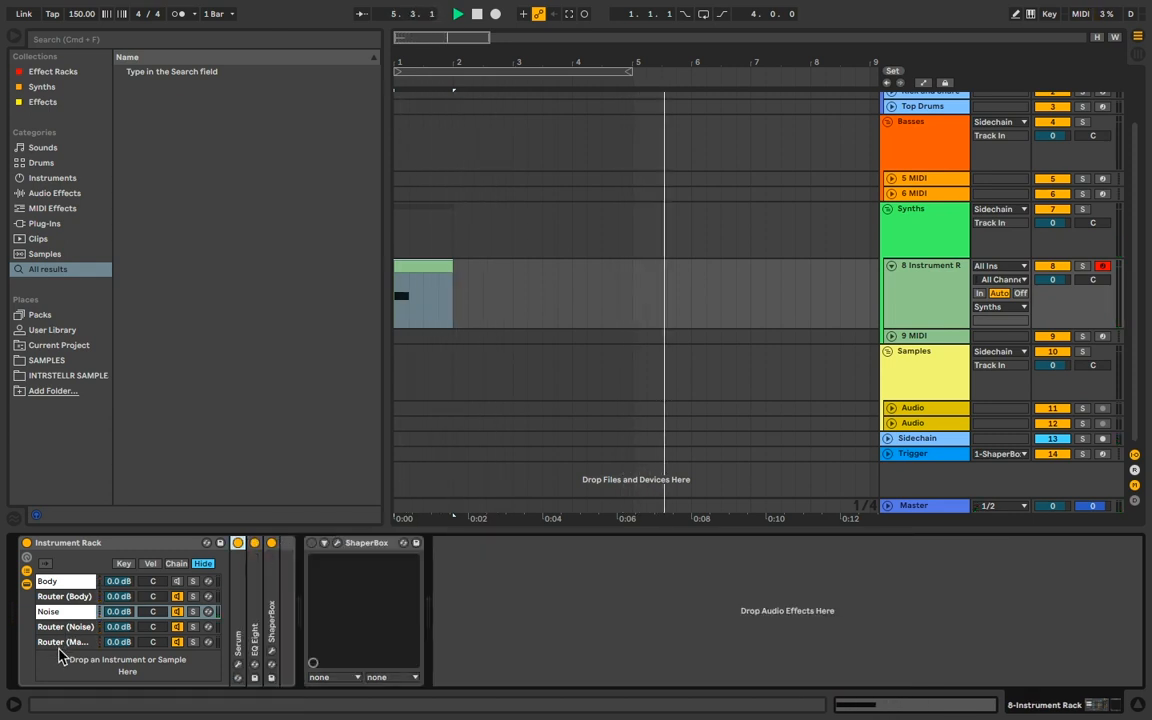
left_click(178, 581)
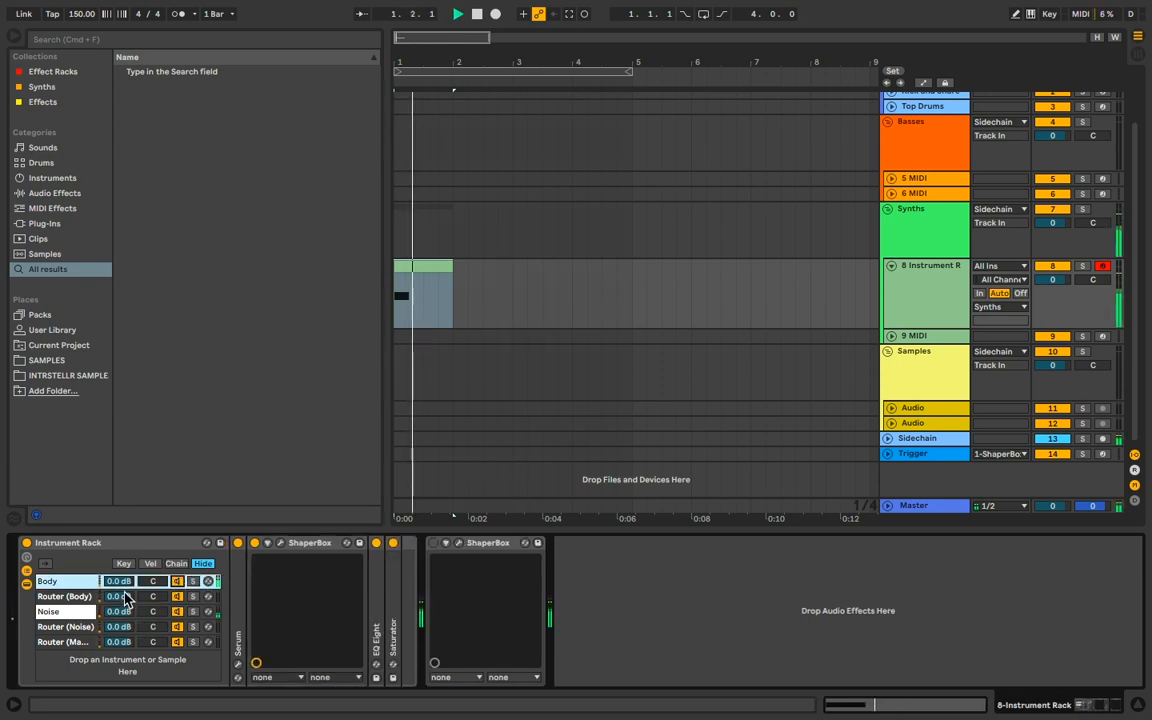
left_click_drag(118, 581, 118, 596)
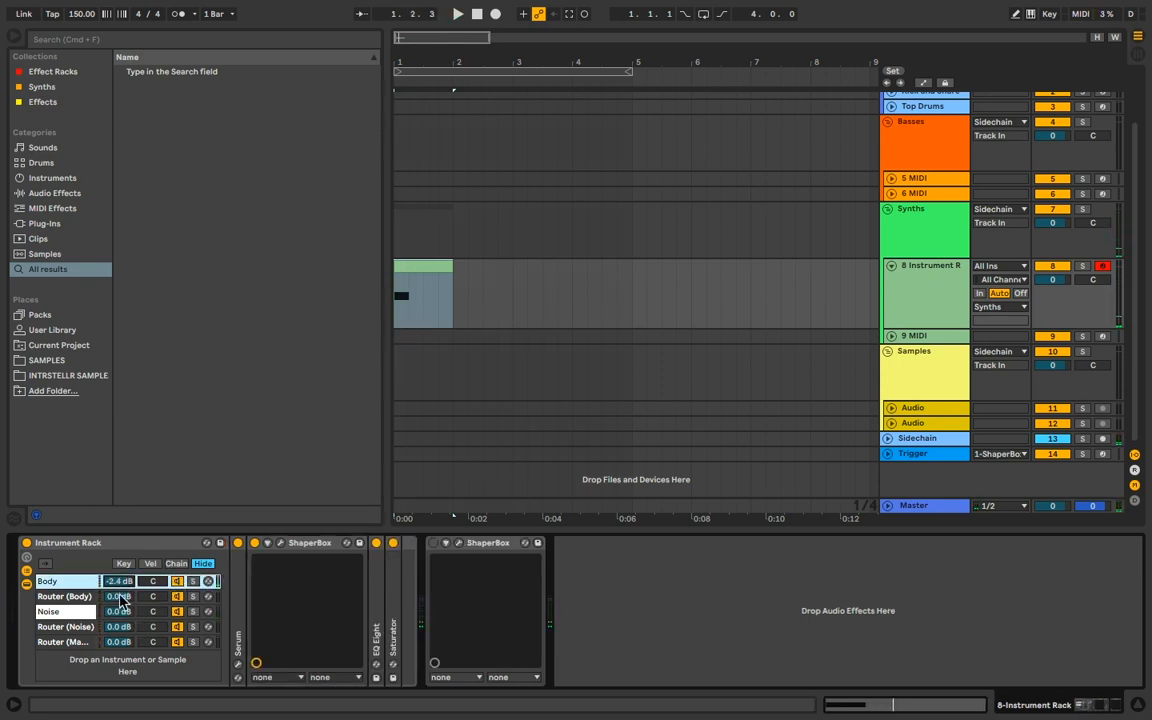
Create a chain named Click in the Instrument Rack and load Serum into it.
right_click(112, 664)
left_click(140, 702)
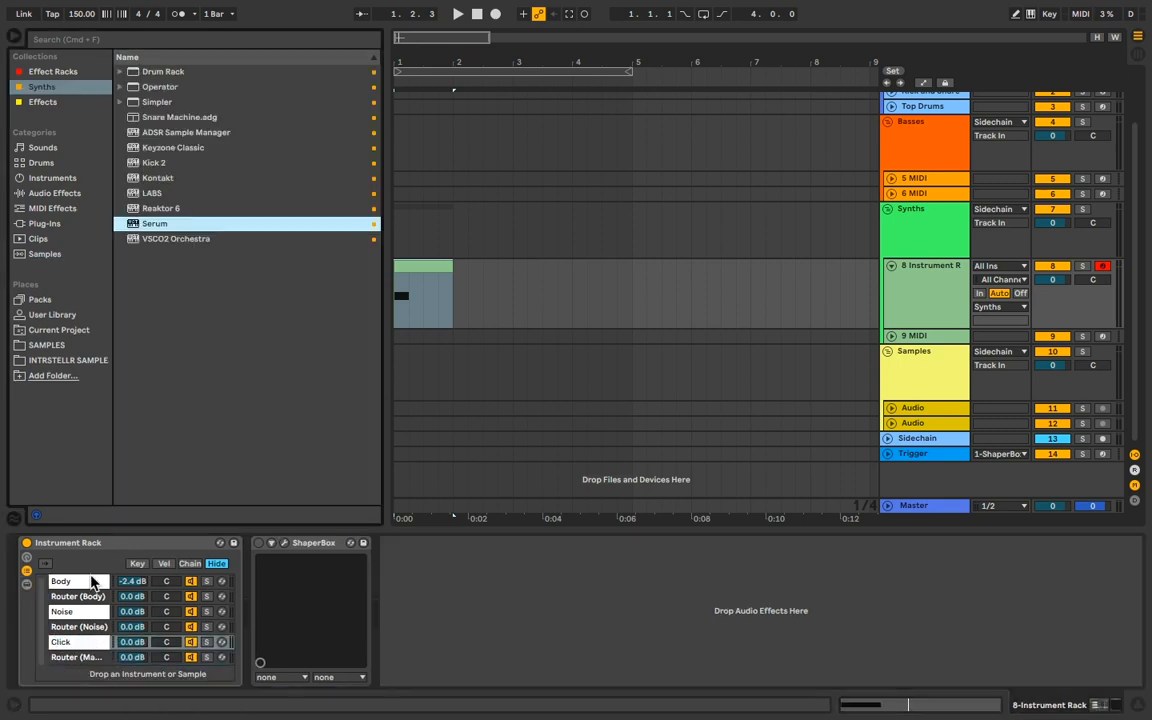
left_click_drag(142, 230, 78, 650)
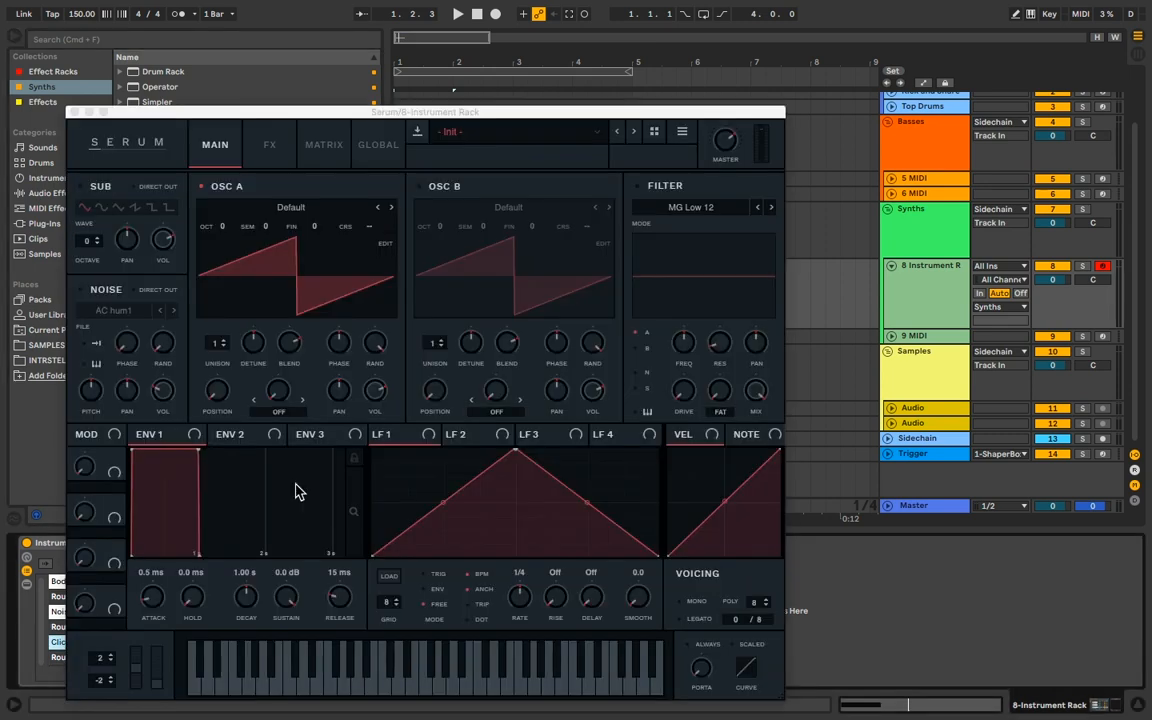
Turn off oscillator A in the Click chain's Serum and set the noise oscillator to BrightWhite.
left_click(203, 184)
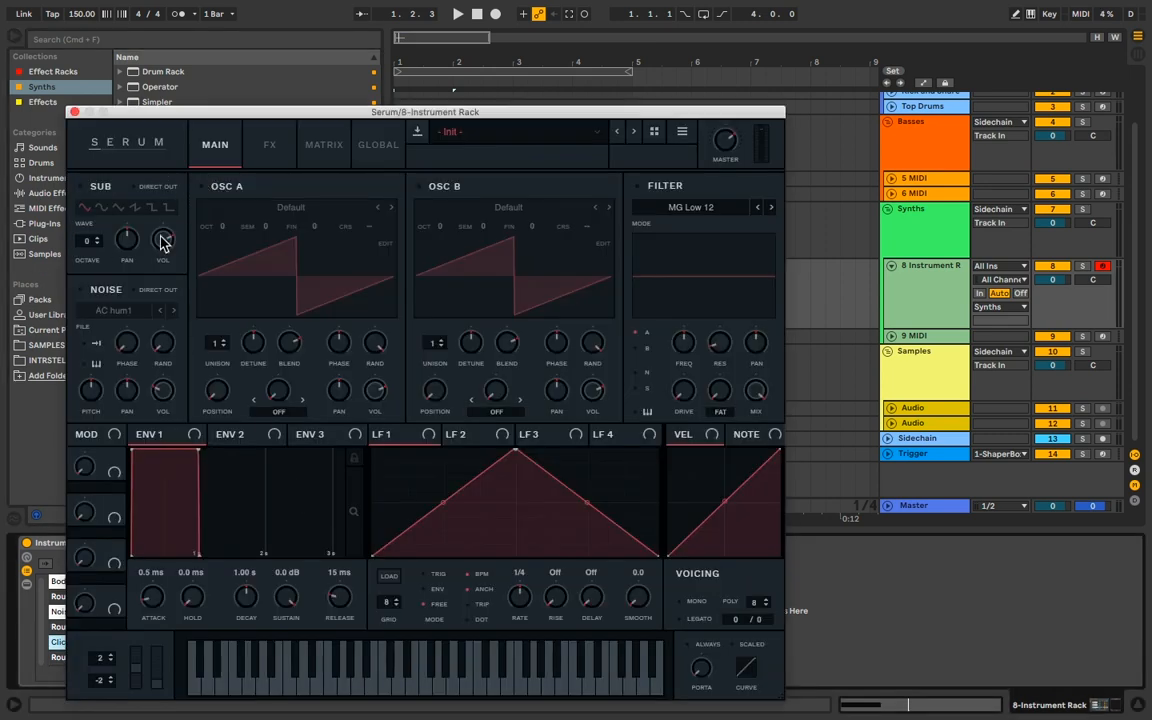
left_click(124, 311)
mouse_move(116, 329)
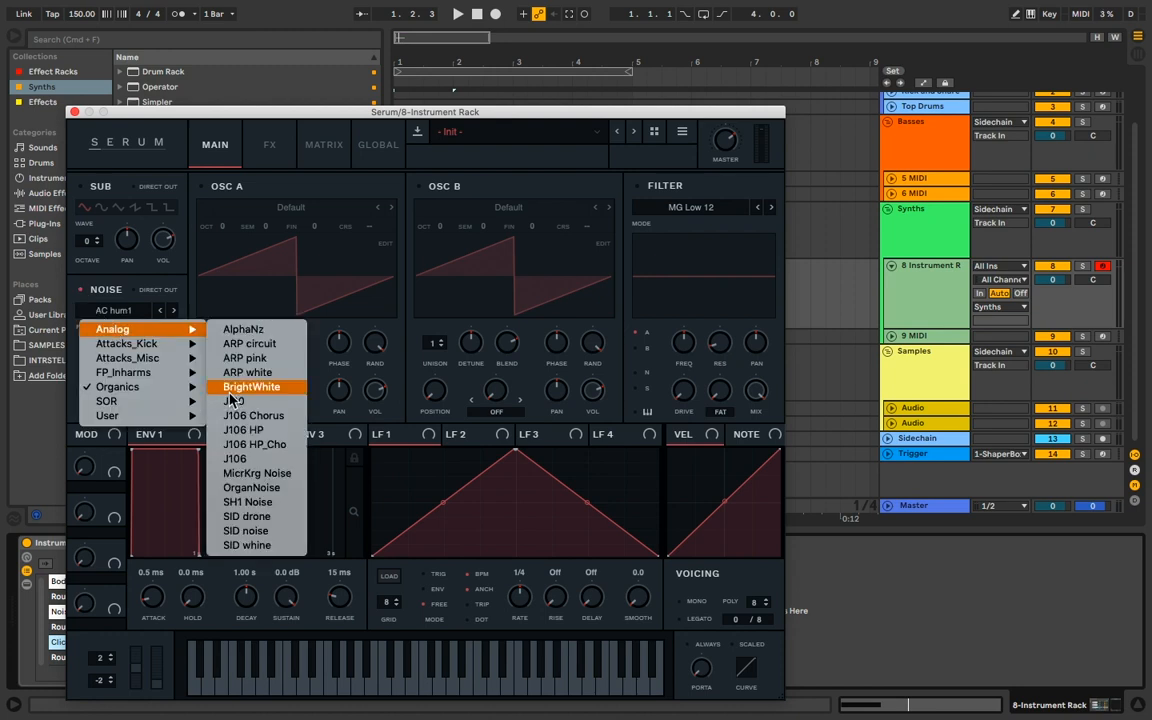
left_click(257, 319)
Modulate the noise volume with LFO 1, reshape the LFO into a very short falling spike and audition the click.
left_click_drag(515, 450, 375, 450)
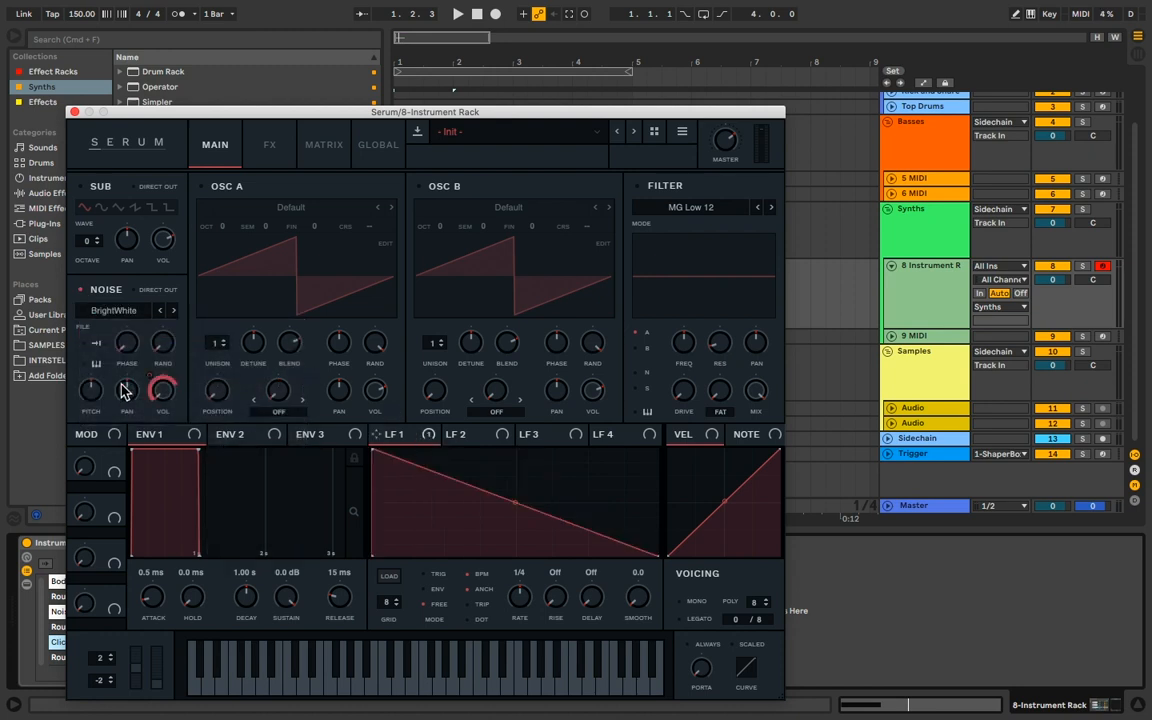
double_click(465, 515)
left_click_drag(465, 515, 388, 610)
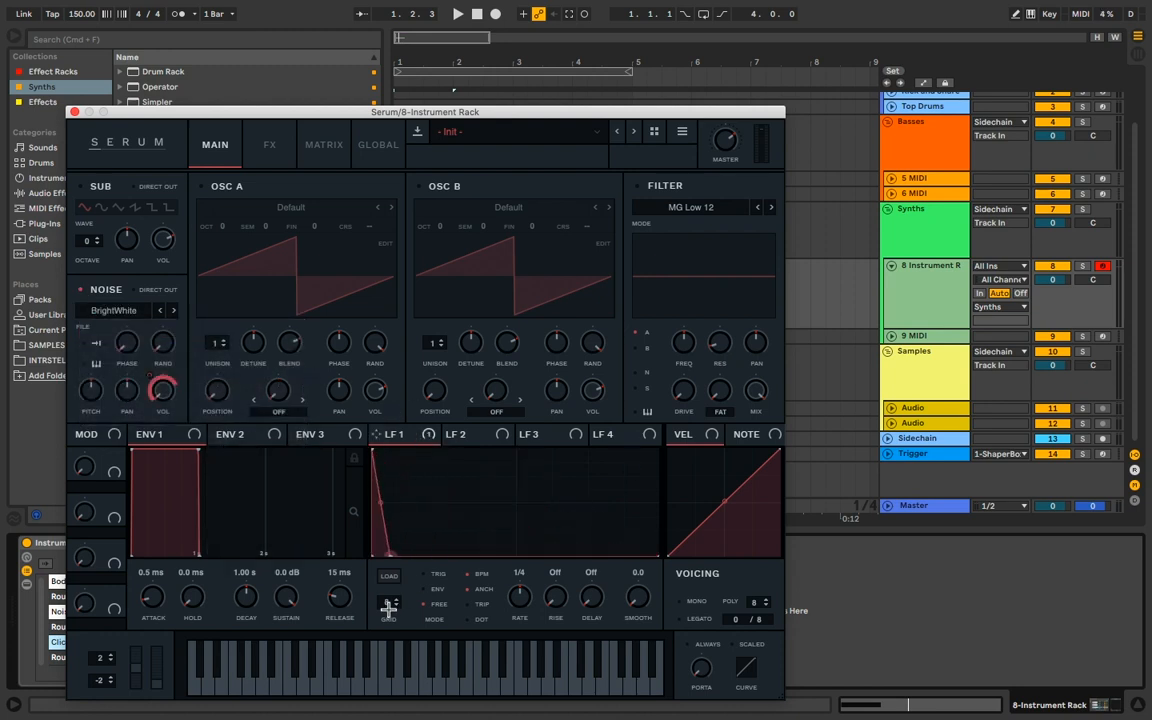
key("space")
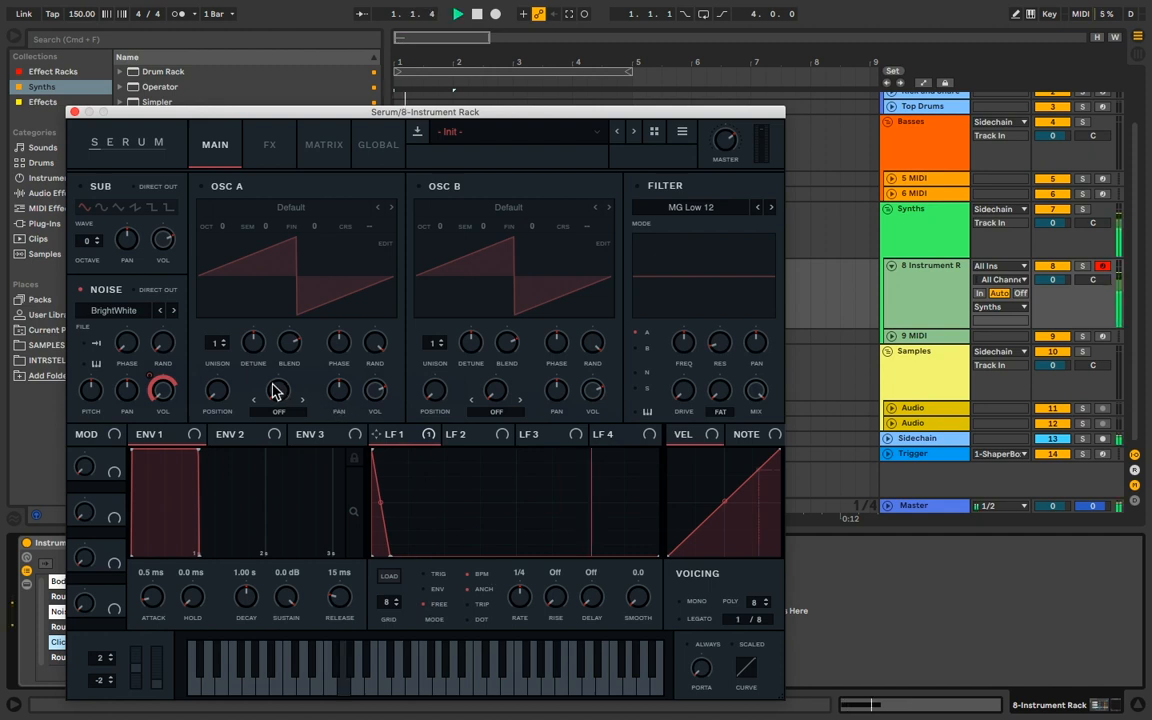
left_click(74, 112)
Solo the Click chain and set its Serum LFO 1 rate to 1/8.
left_click(207, 642)
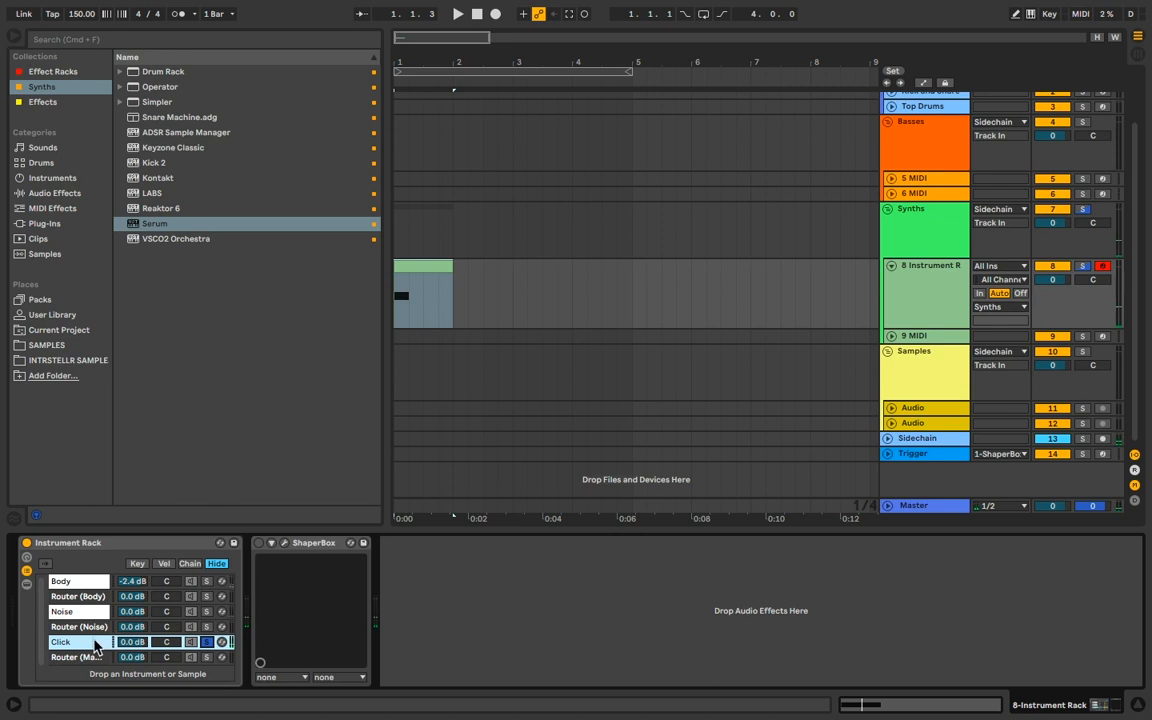
left_click(27, 585)
left_click(278, 543)
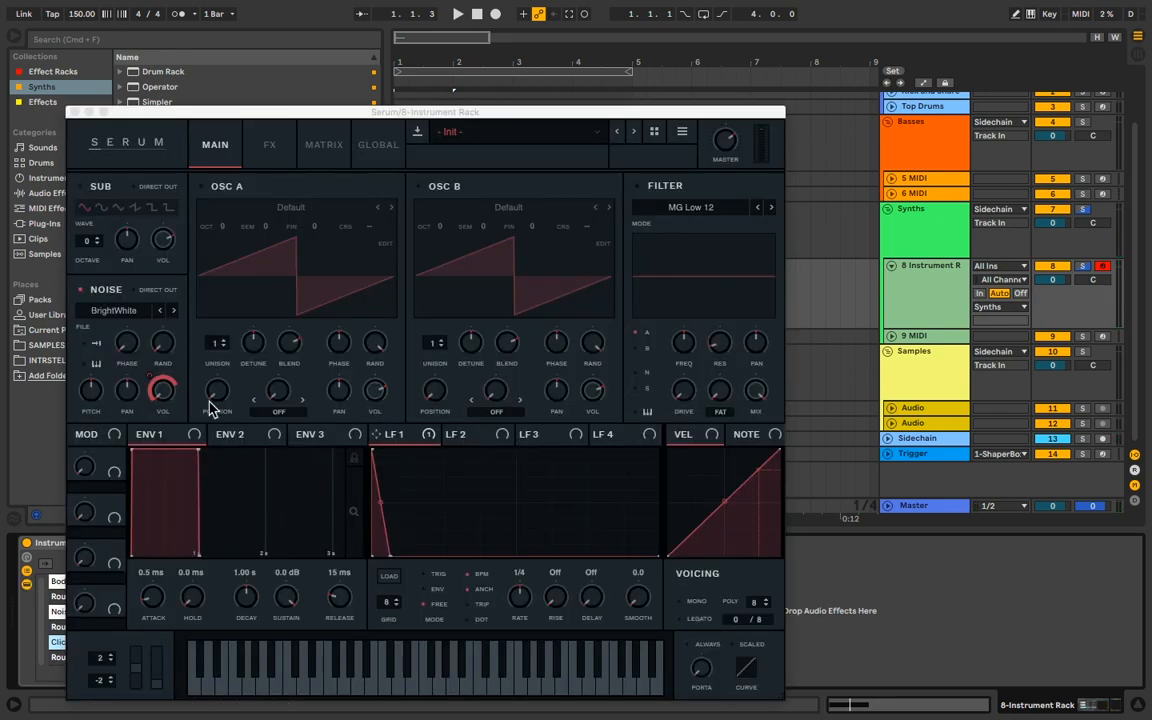
left_click_drag(529, 597, 529, 592)
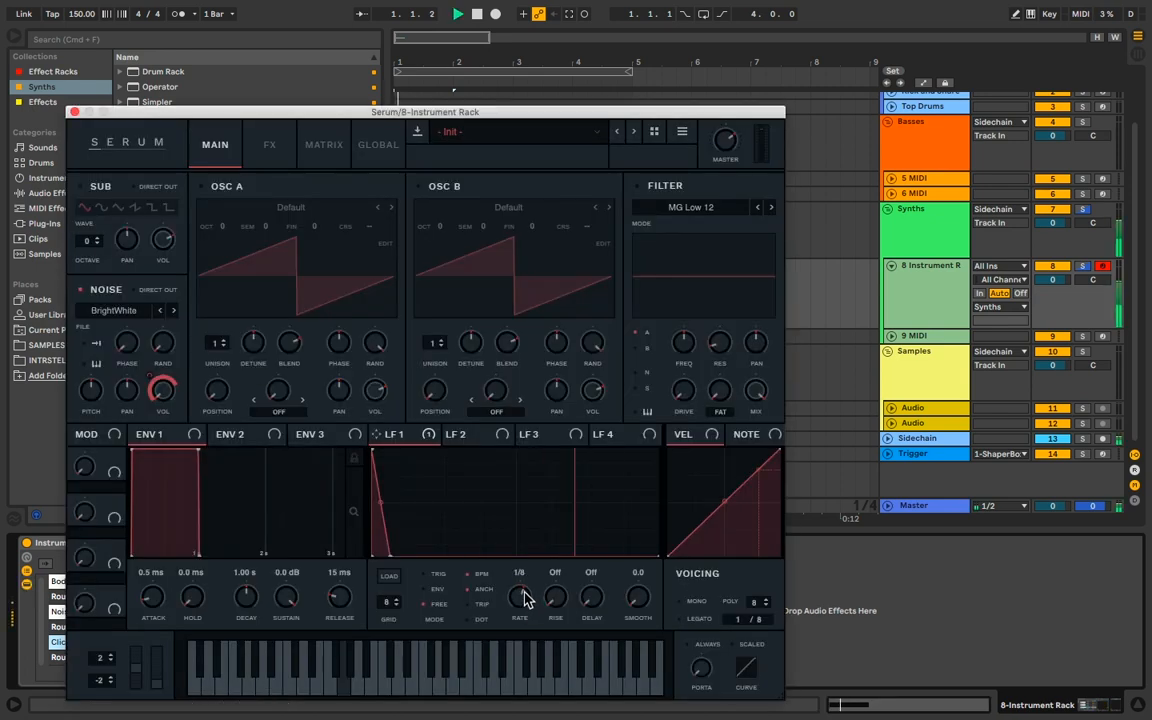
Add Tube distortion with adjusted drive to the Click chain's Serum, and set LFO 1 to ENV mode at a 1/16 rate.
left_click(266, 148)
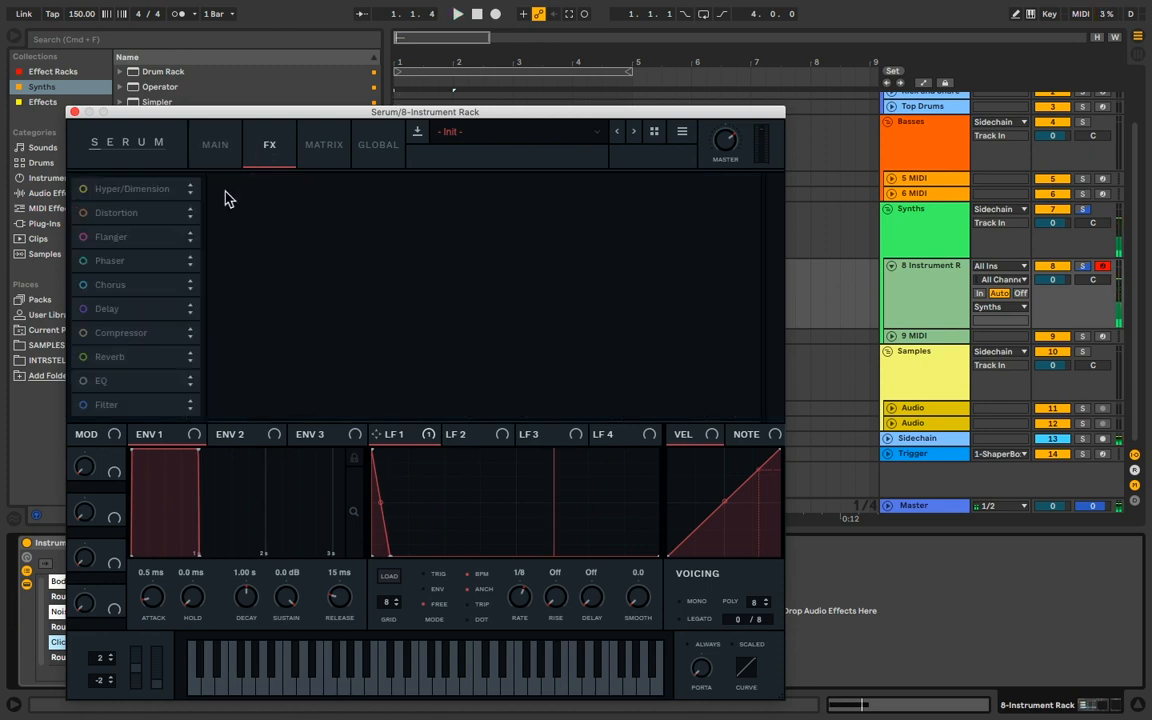
left_click(84, 212)
left_click_drag(594, 196, 620, 168)
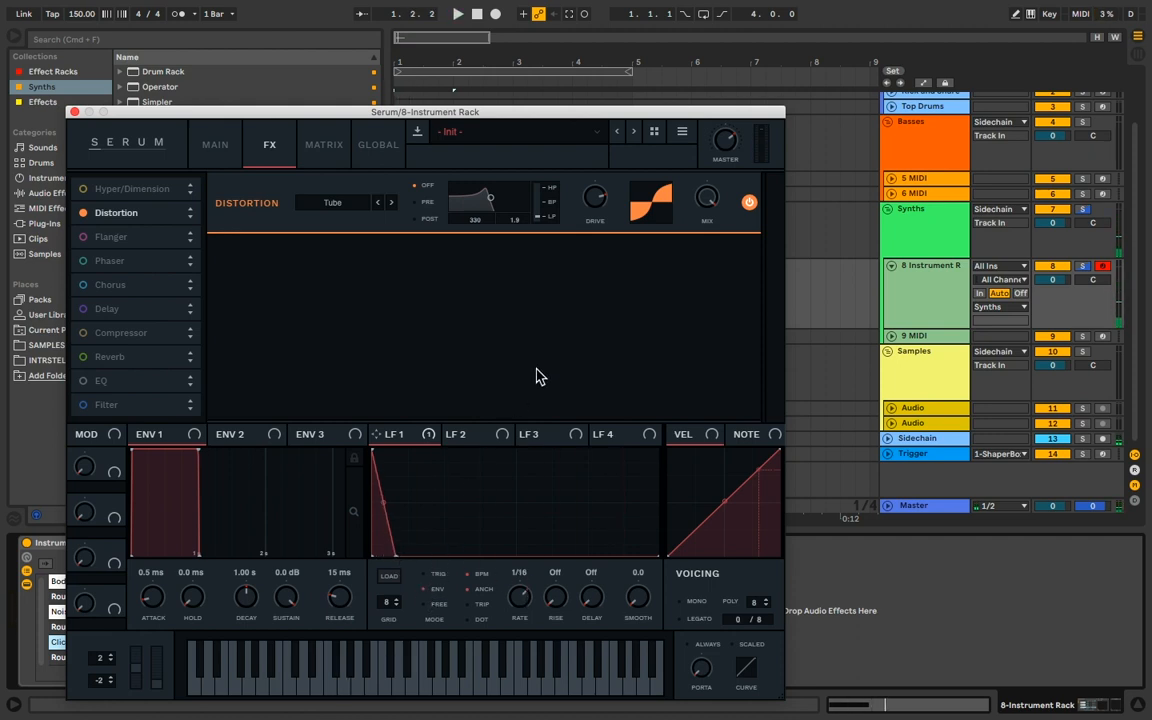
key("space")
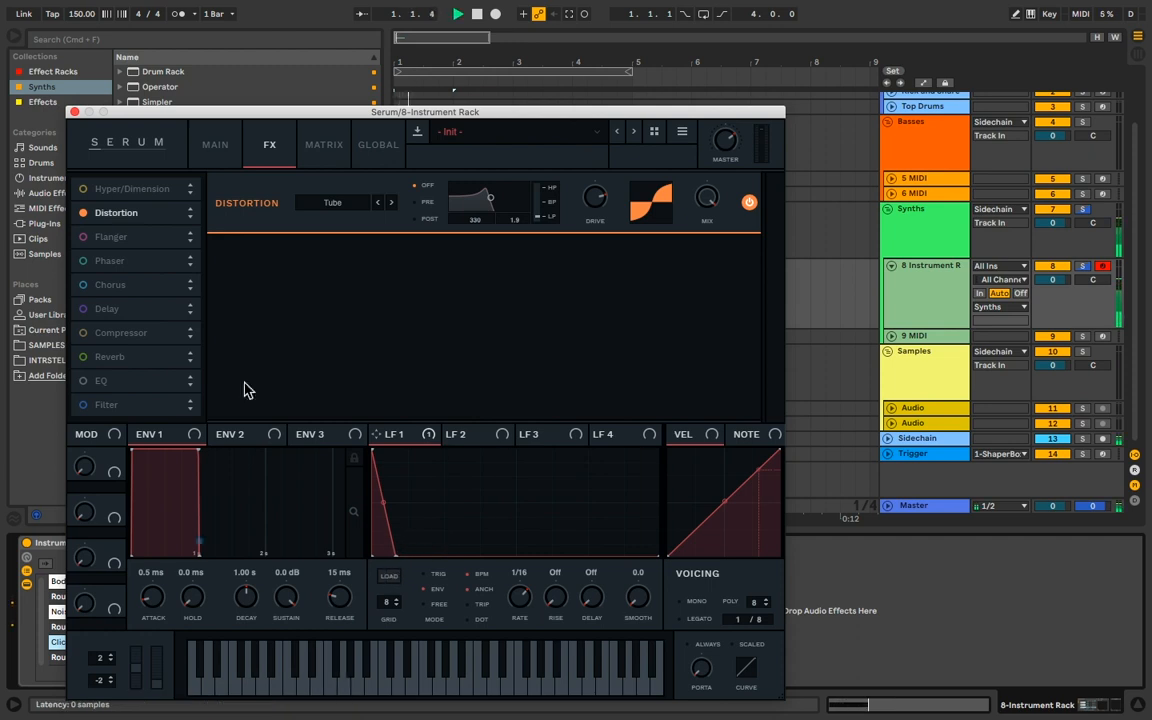
key("space")
key("space")
key("space")
key("space")
left_click(75, 112)
Unsolo the Click chain and lower its volume to -8.4 dB while auditioning all layers together.
key("space")
key("space")
key("space")
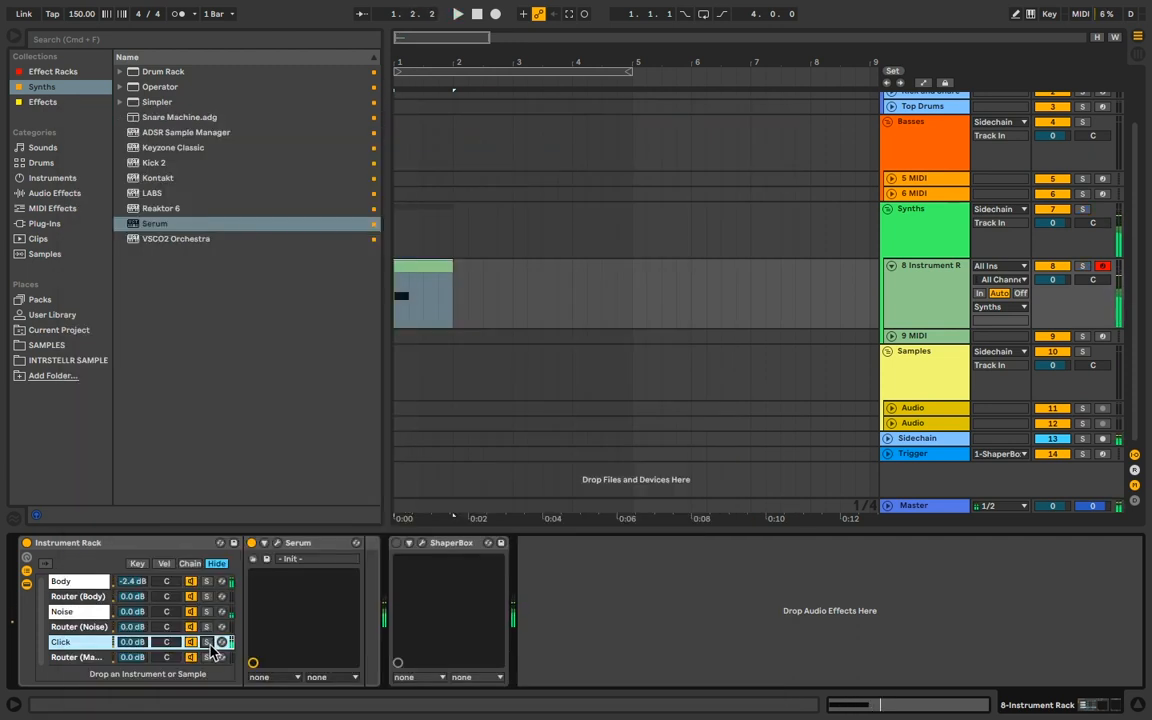
key("space")
key("space")
left_click_drag(134, 643, 134, 662)
key("space")
key("space")
key("space")
key("space")
key("space")
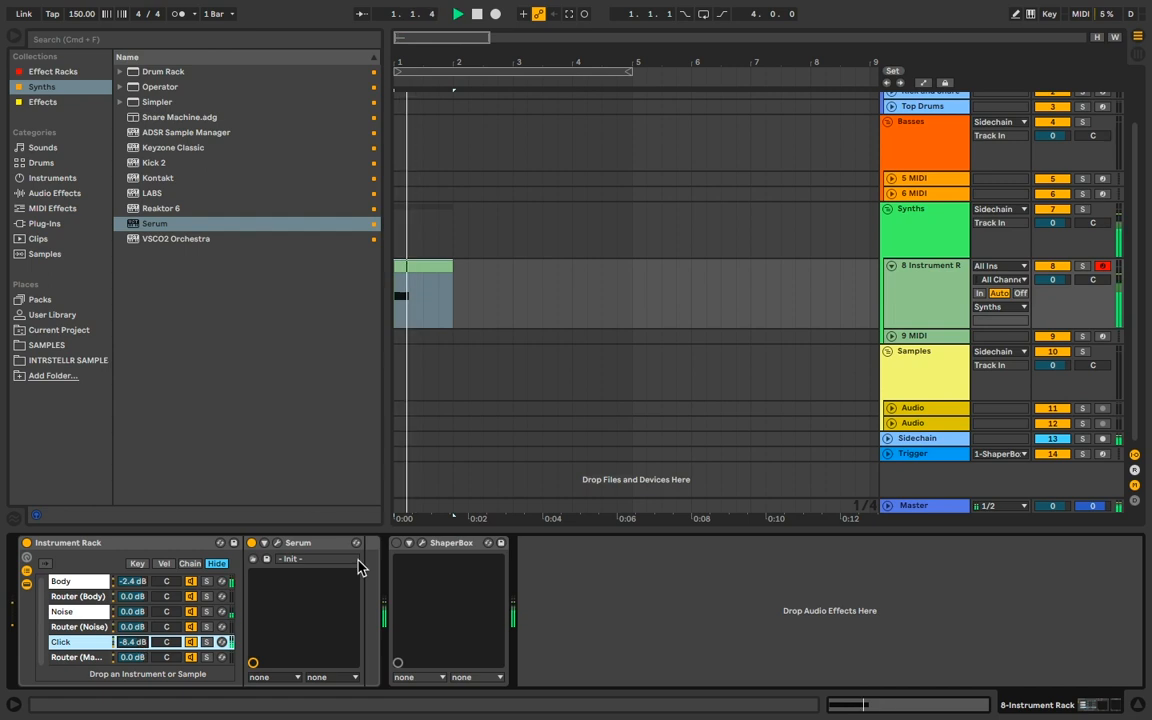
Check the Noise chain's ShaperBox and add an OTT between the Instrument Rack and the final ShaperBox.
left_click(90, 612)
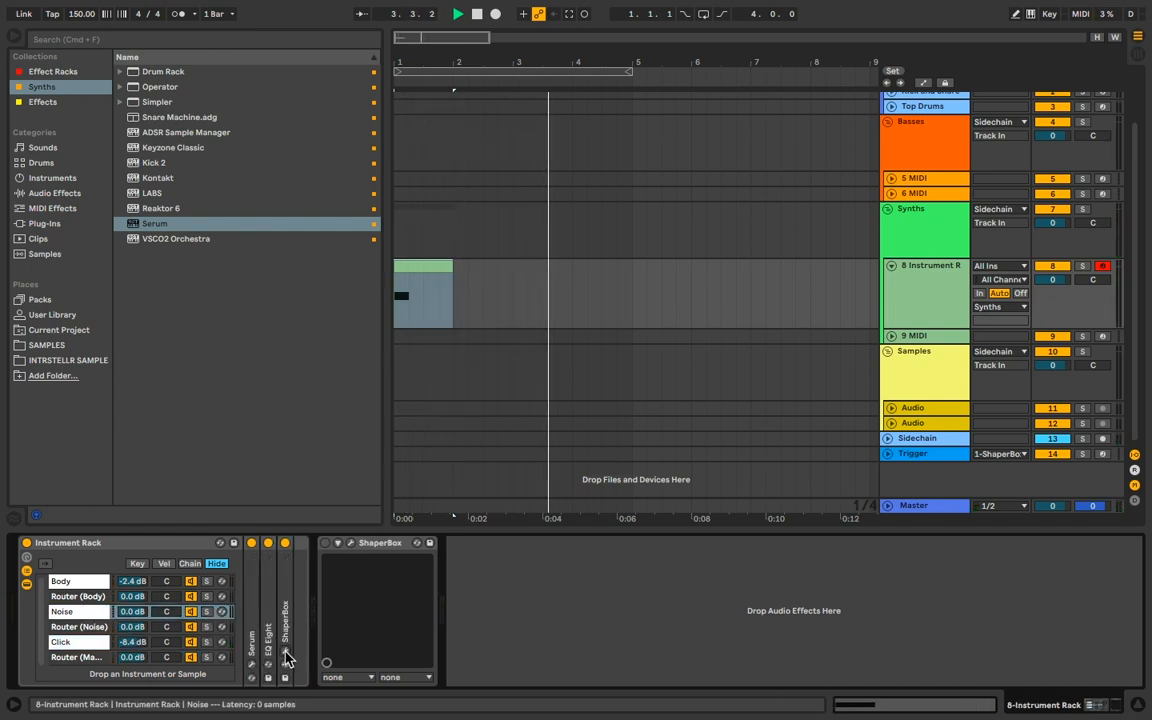
left_click(285, 651)
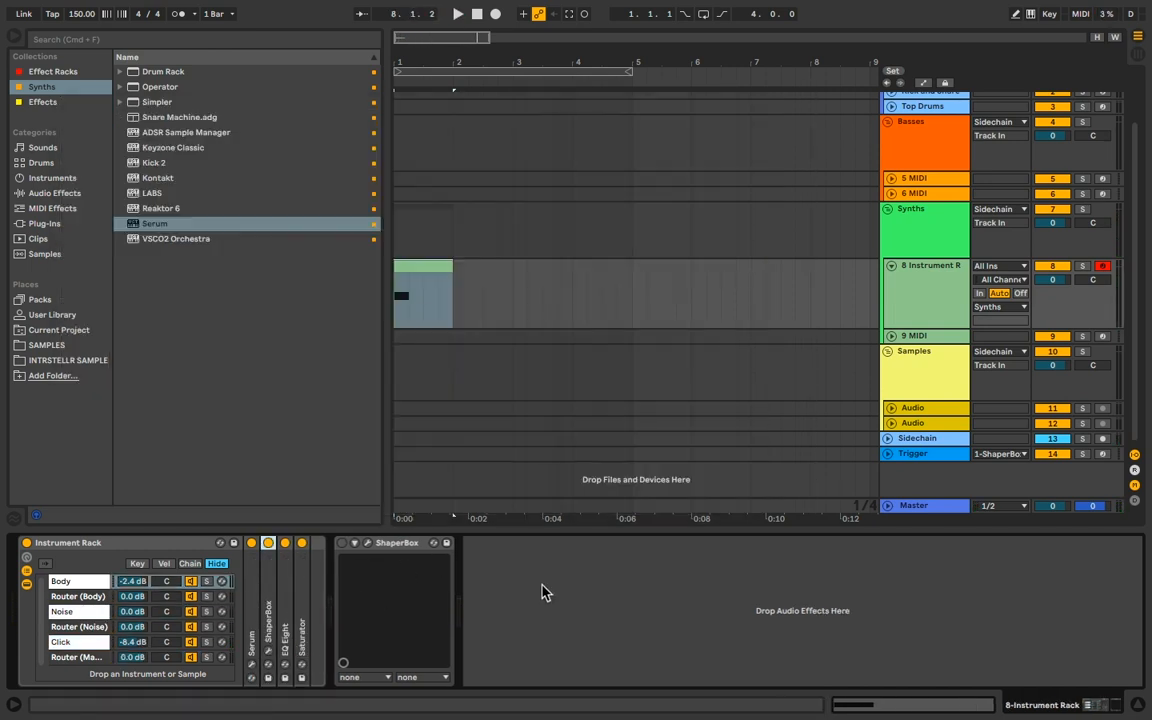
right_click(584, 565)
mouse_move(632, 588)
left_click(748, 596)
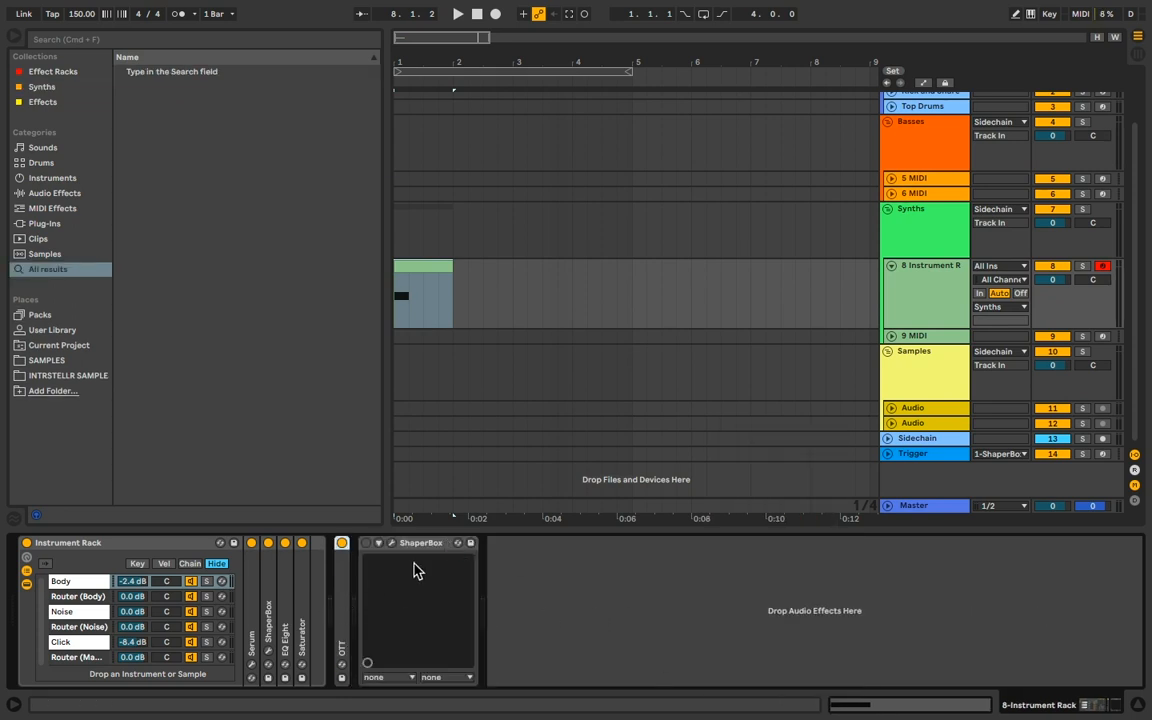
Shape the final ShaperBox's one-shot volume envelope into a convex decay, tuning its end point and setting its speed to about 4 Hz.
key("space")
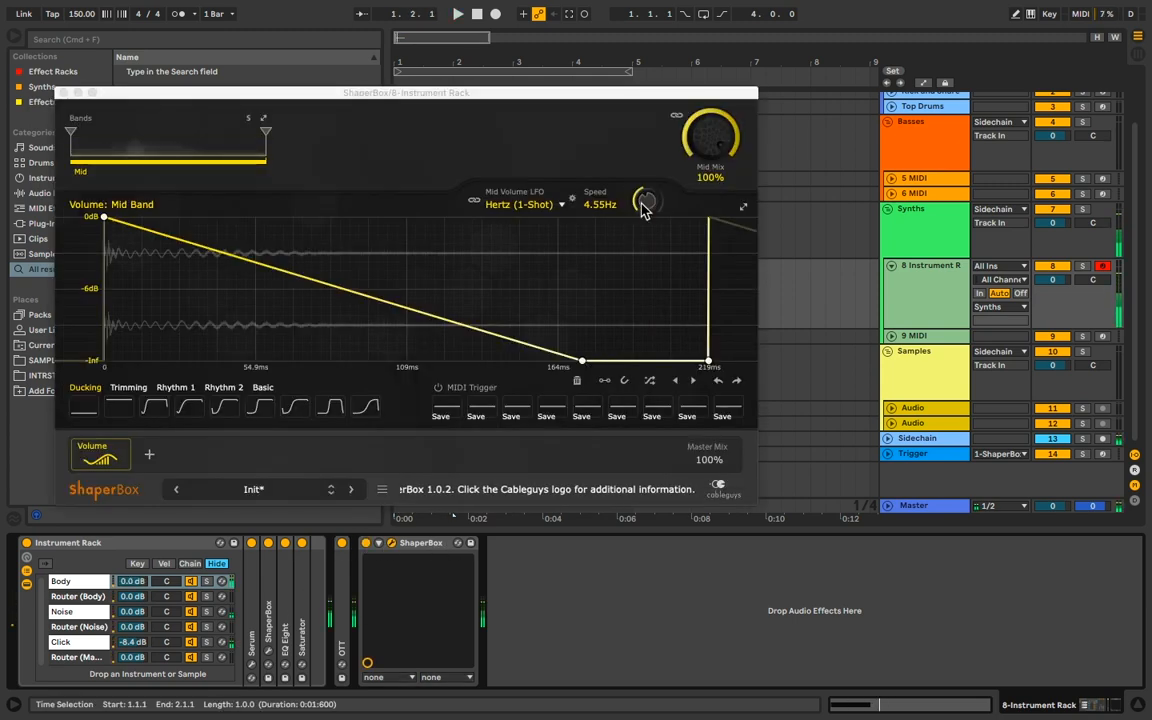
left_click_drag(643, 203, 643, 250)
left_click_drag(312, 292, 340, 250)
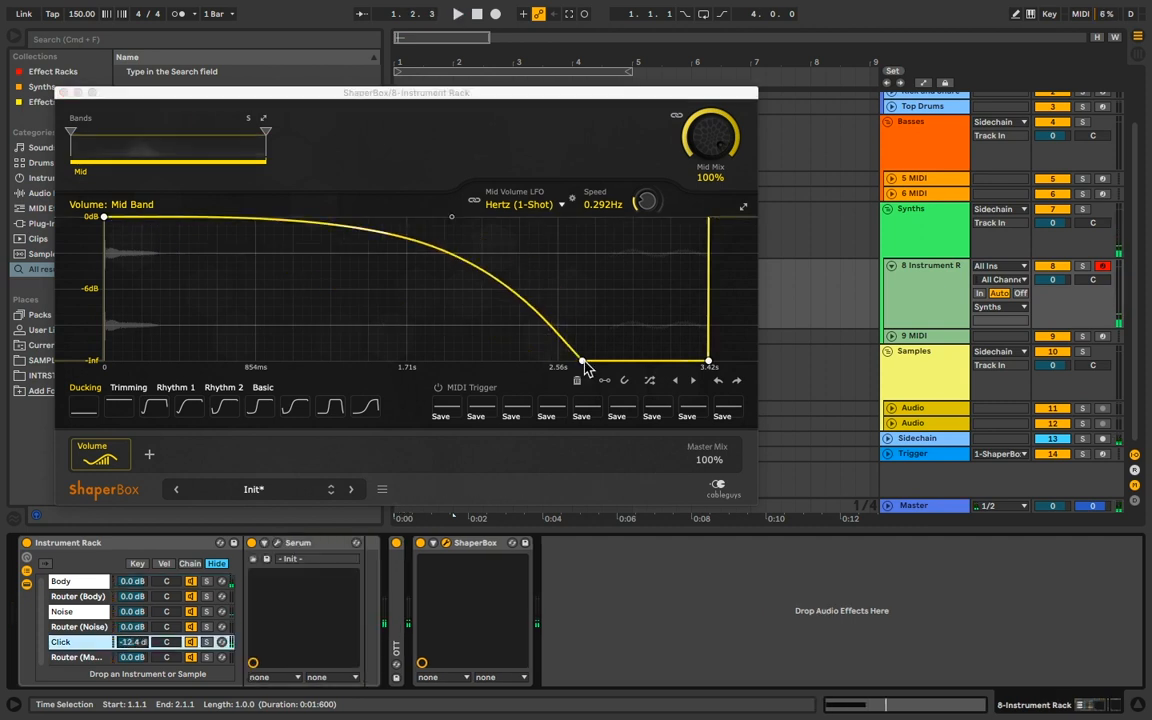
left_click_drag(583, 360, 563, 360)
mouse_move(643, 203)
left_mouse_down()
mouse_move(643, 180)
mouse_move(647, 213)
mouse_move(648, 200)
left_mouse_up()
mouse_move(451, 217)
left_mouse_down()
mouse_move(363, 219)
mouse_move(465, 220)
left_mouse_up()
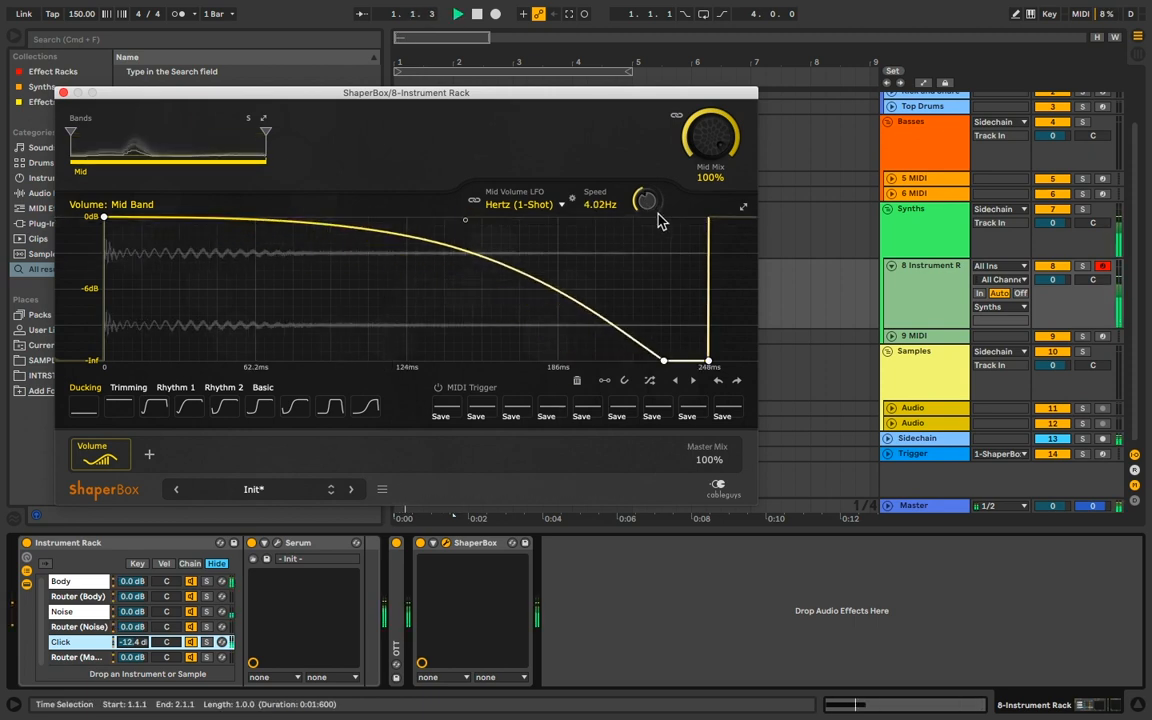
left_click_drag(663, 360, 598, 361)
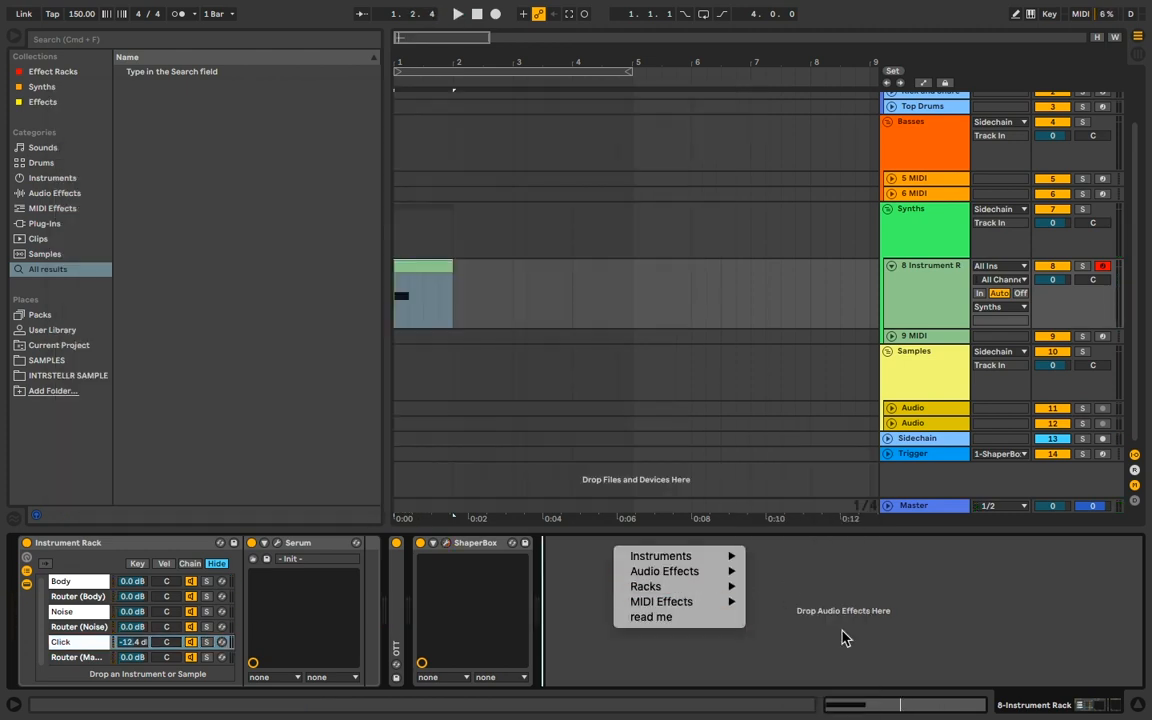
Add a Saturator between OTT and the final ShaperBox, with 18.3 dB of drive and Soft Clip on.
mouse_move(678, 574)
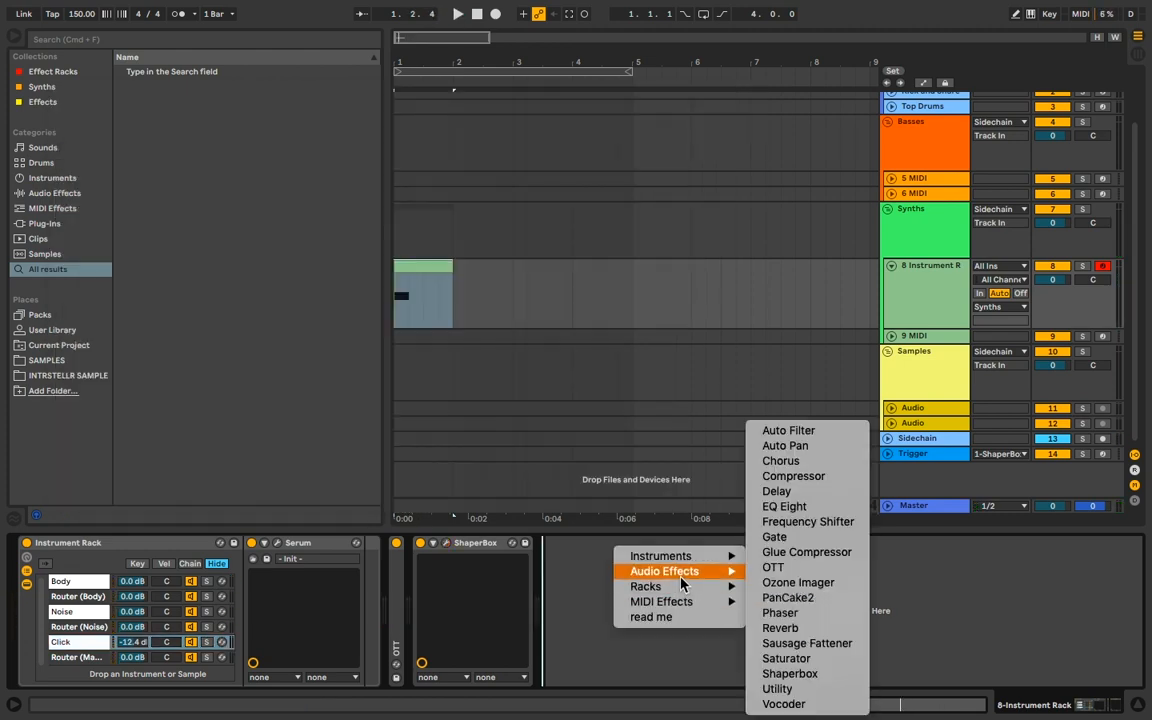
left_click(786, 658)
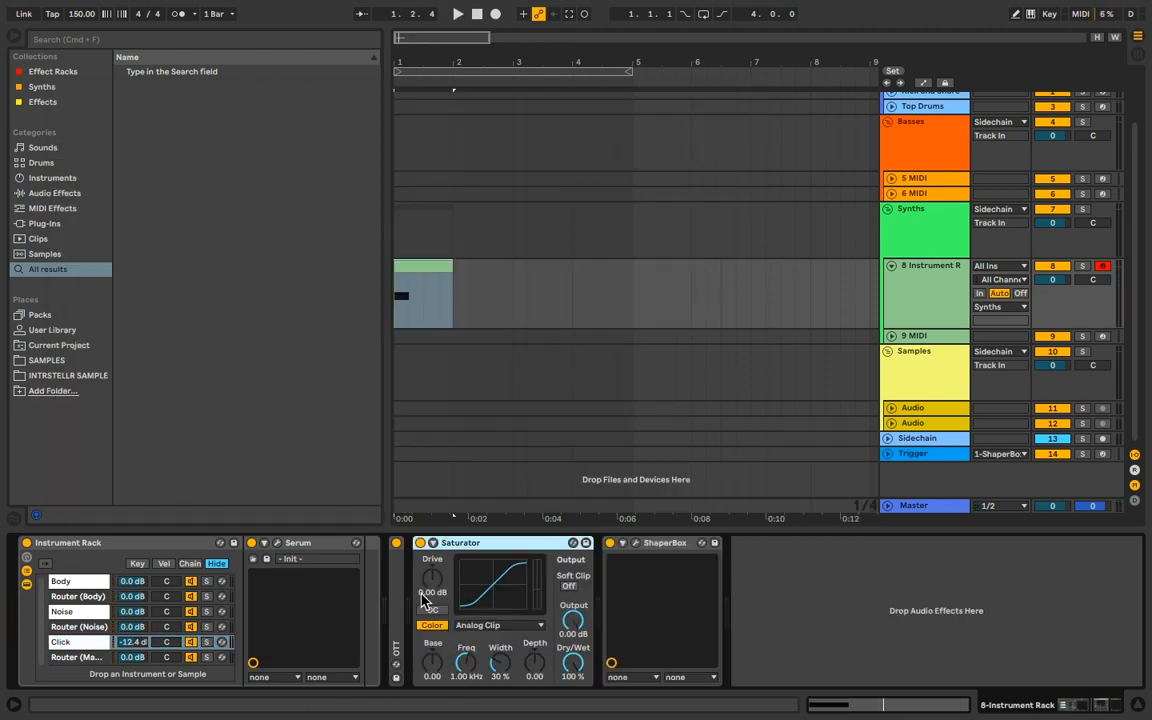
key("space")
left_click_drag(432, 580, 432, 532)
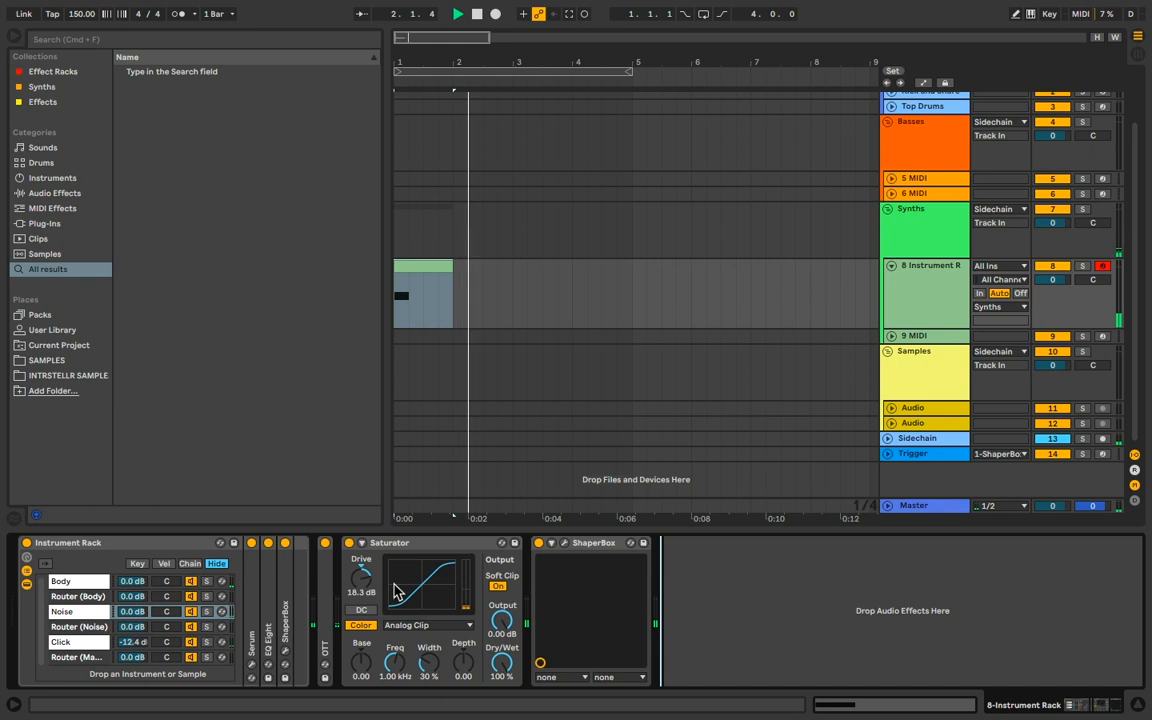
Slow the Body chain's ShaperBox volume envelope to 7.98 Hz and audition the Body layer in solo.
left_click(65, 580)
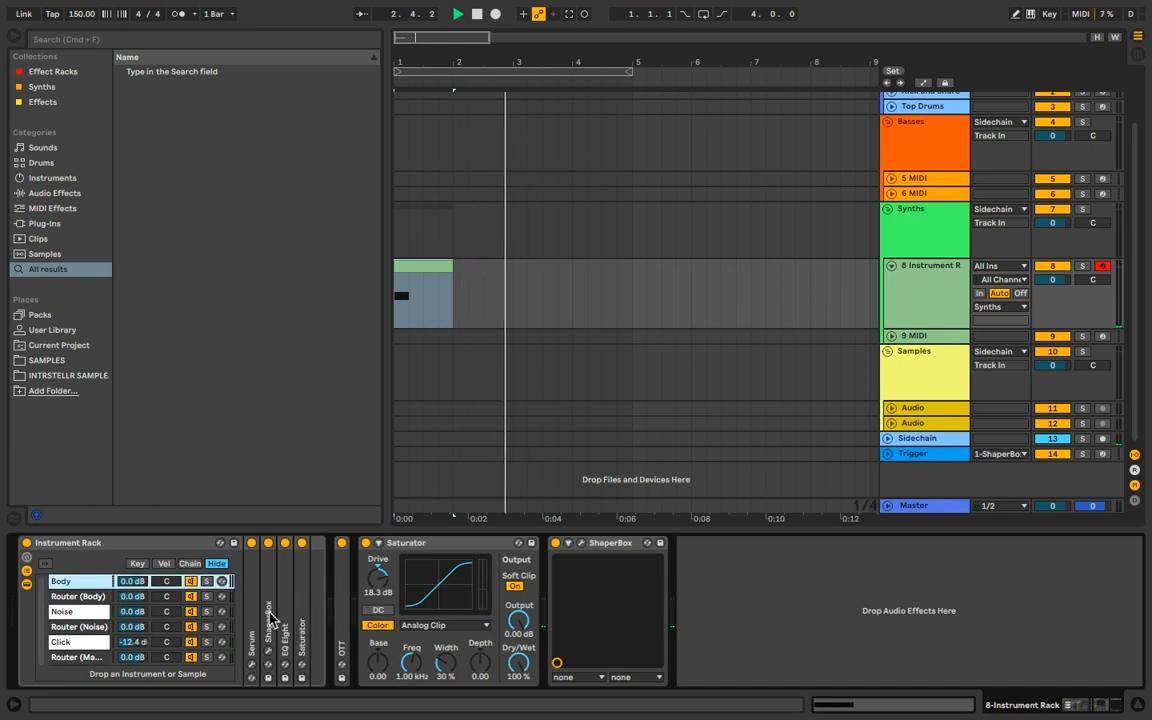
left_click(268, 650)
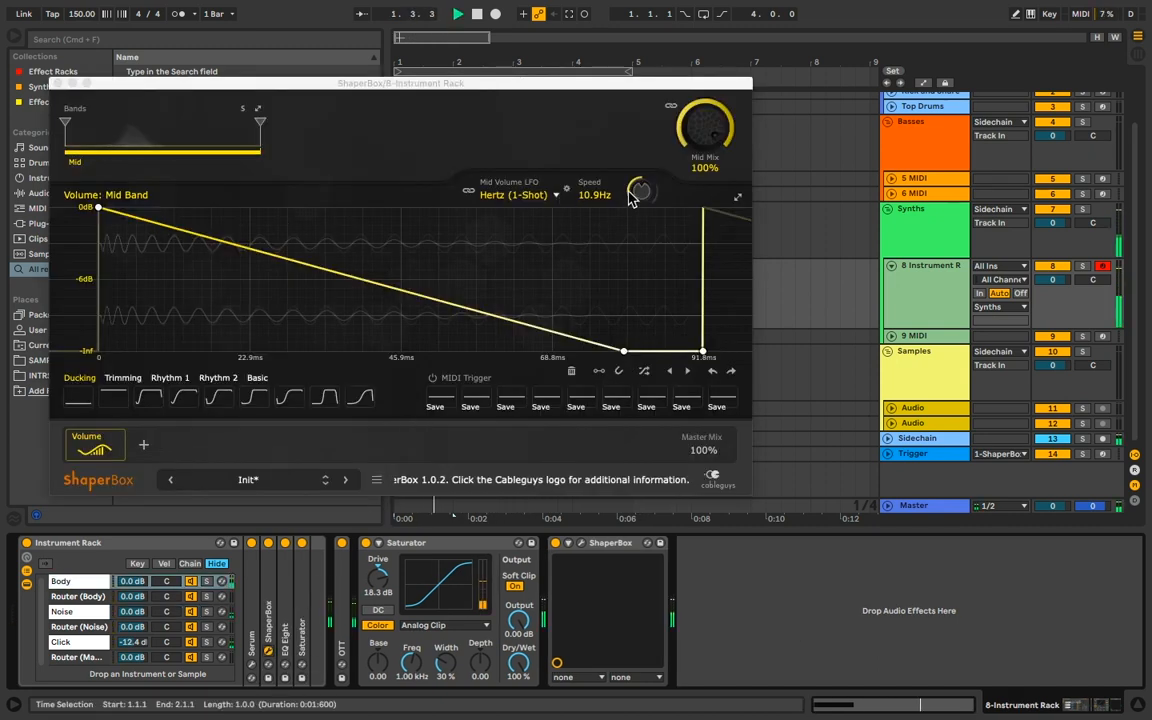
left_click_drag(637, 193, 637, 204)
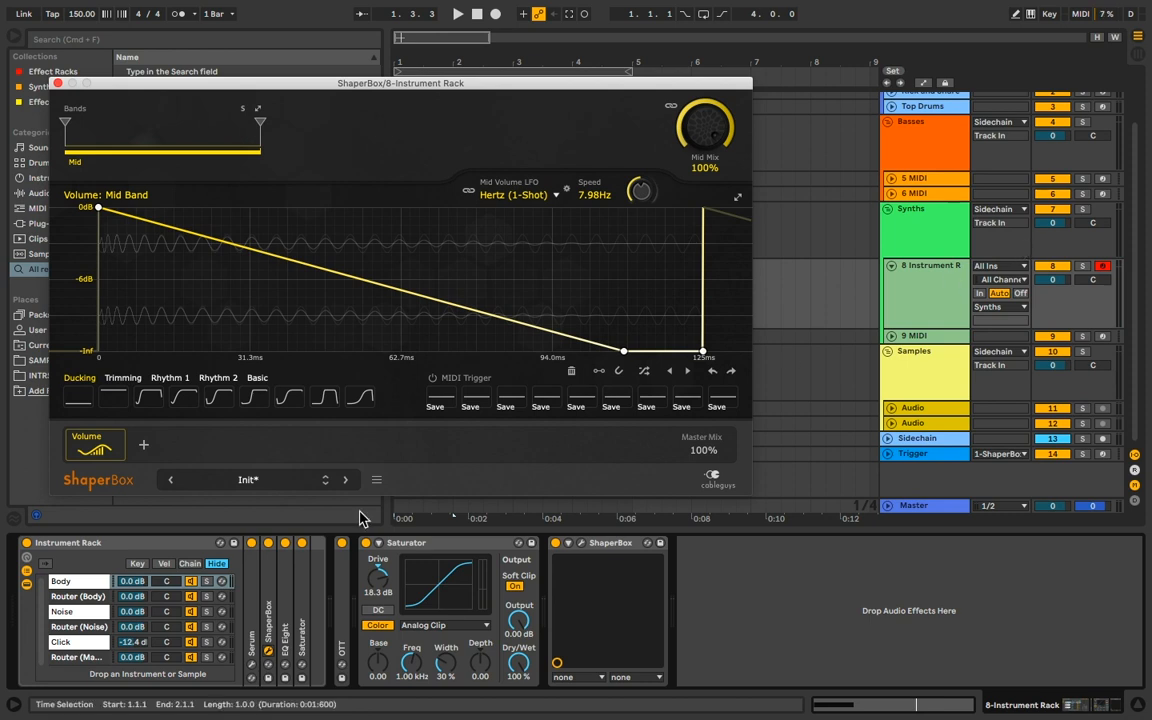
left_click(203, 581)
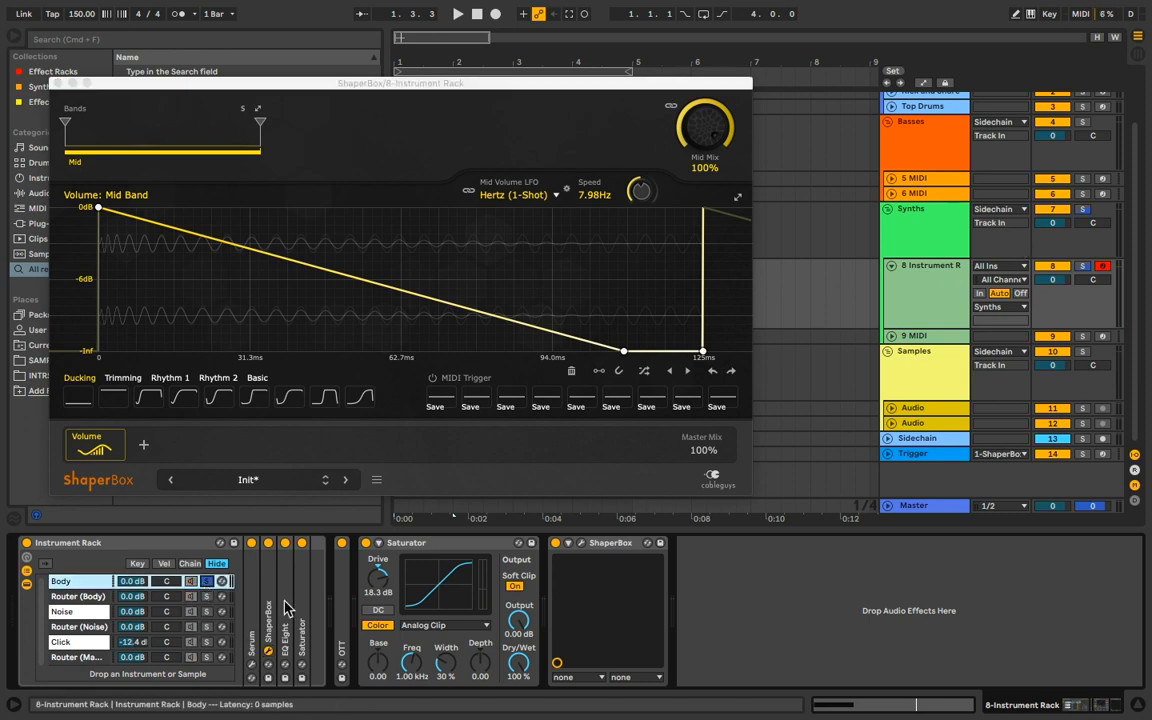
key("space")
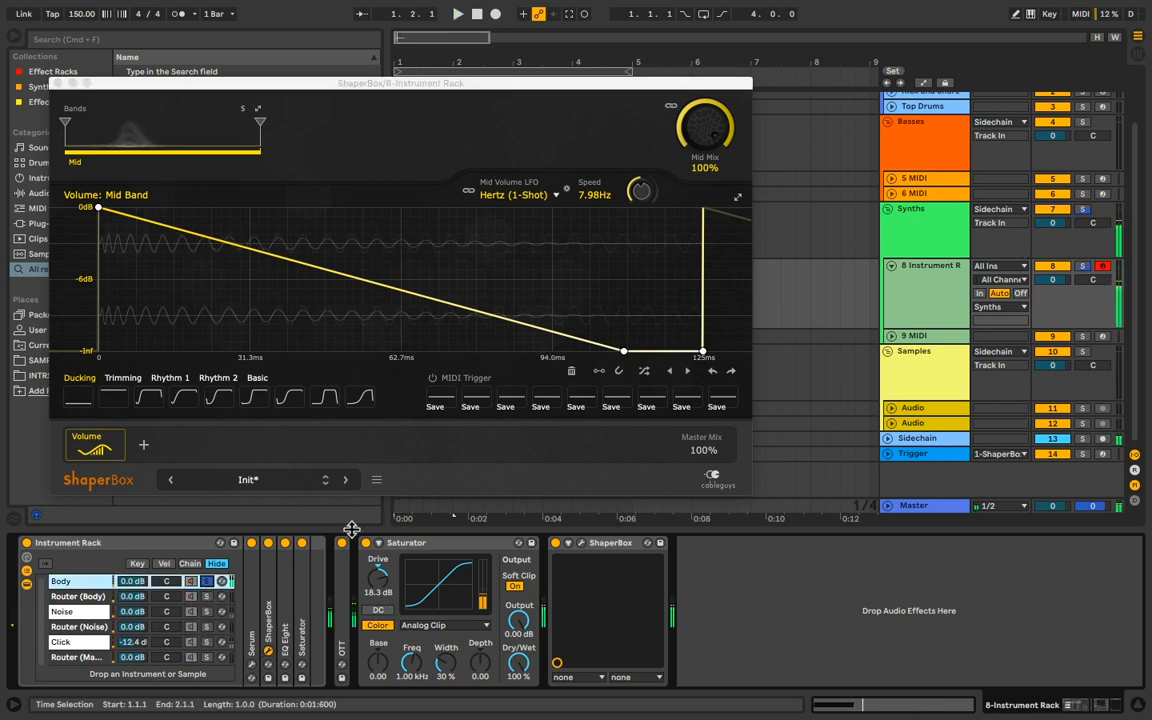
left_click(206, 581)
Reshape the start of the Body chain's ShaperBox volume envelope into a short rise from silence to 0 dB.
left_click(268, 655)
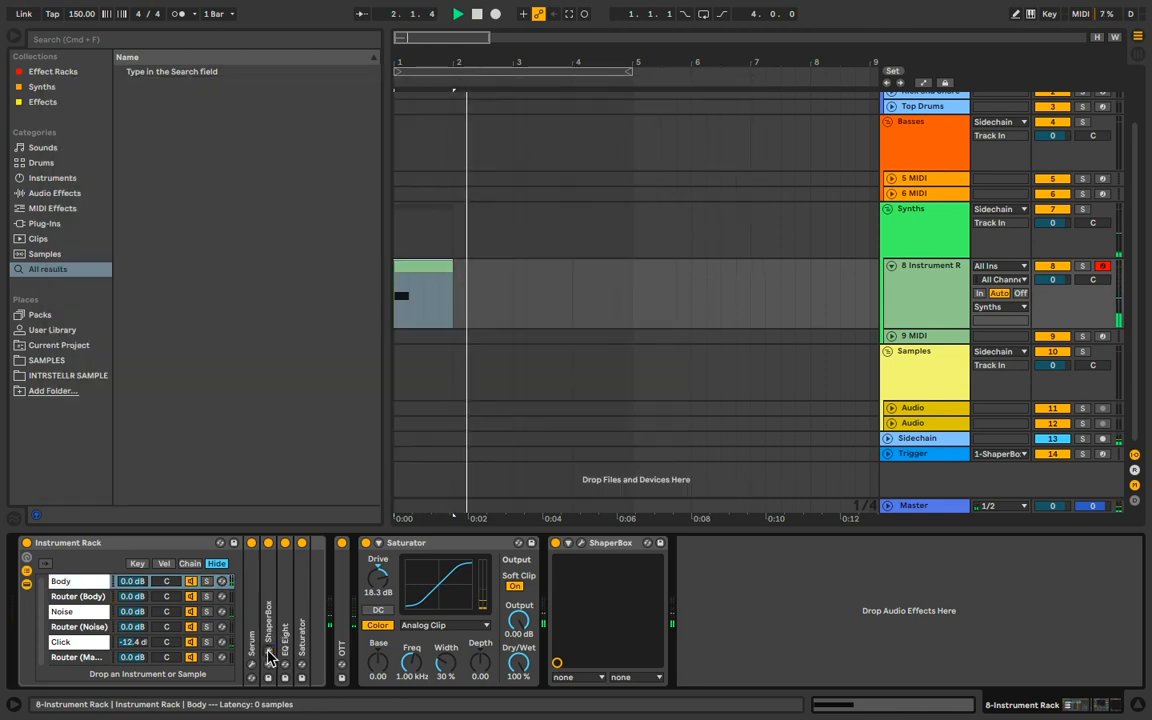
left_click(270, 657)
left_click(270, 655)
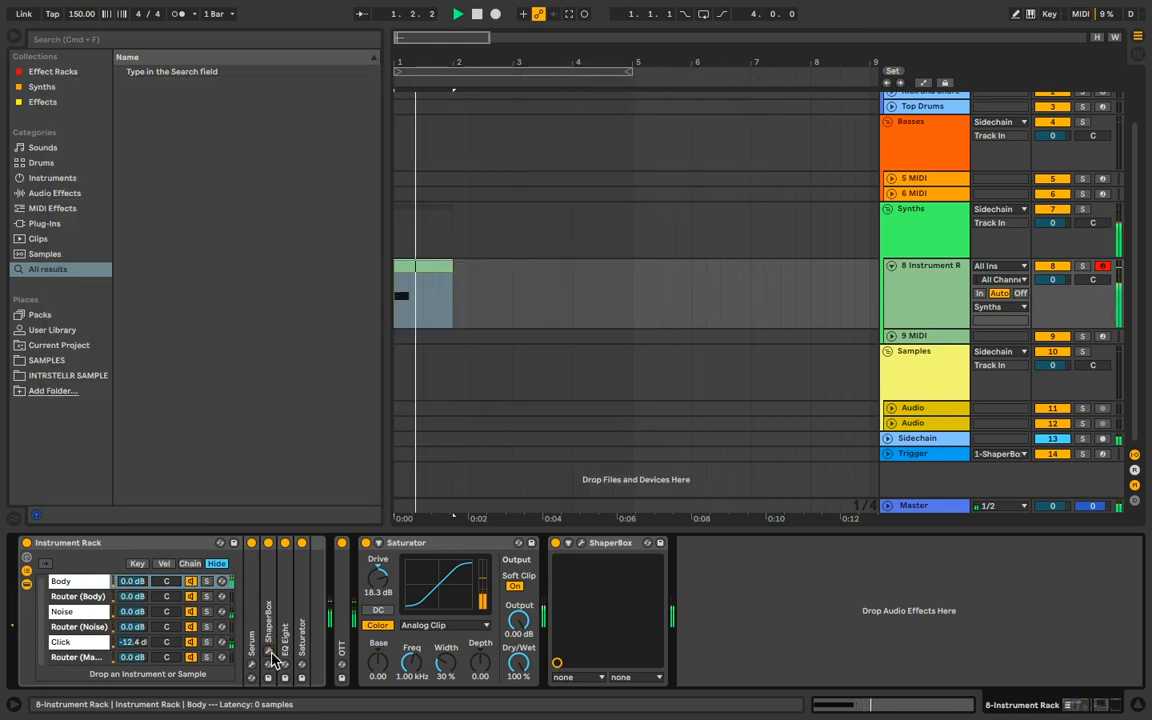
left_click(270, 655)
left_click_drag(98, 208, 100, 352)
left_click_drag(173, 265, 148, 208)
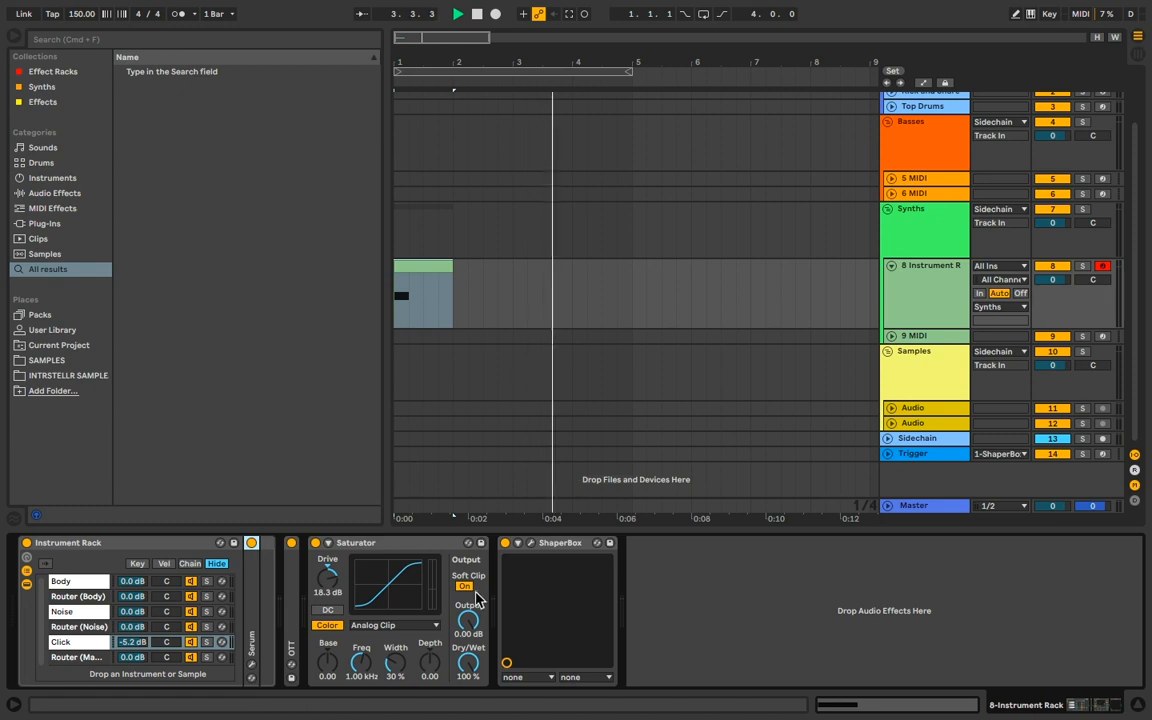
Insert an EQ Eight between Saturator and the final ShaperBox, with its low cut at 174 Hz.
left_click(364, 543)
double_click(364, 543)
right_click(589, 567)
mouse_move(643, 591)
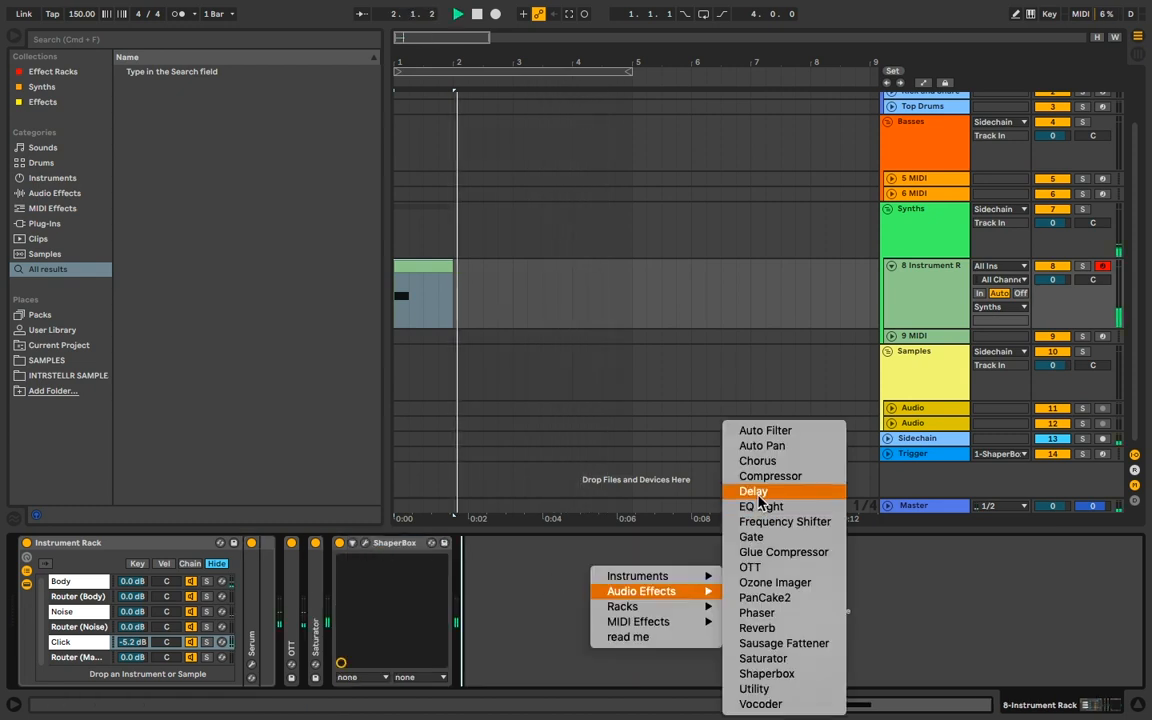
left_click(762, 507)
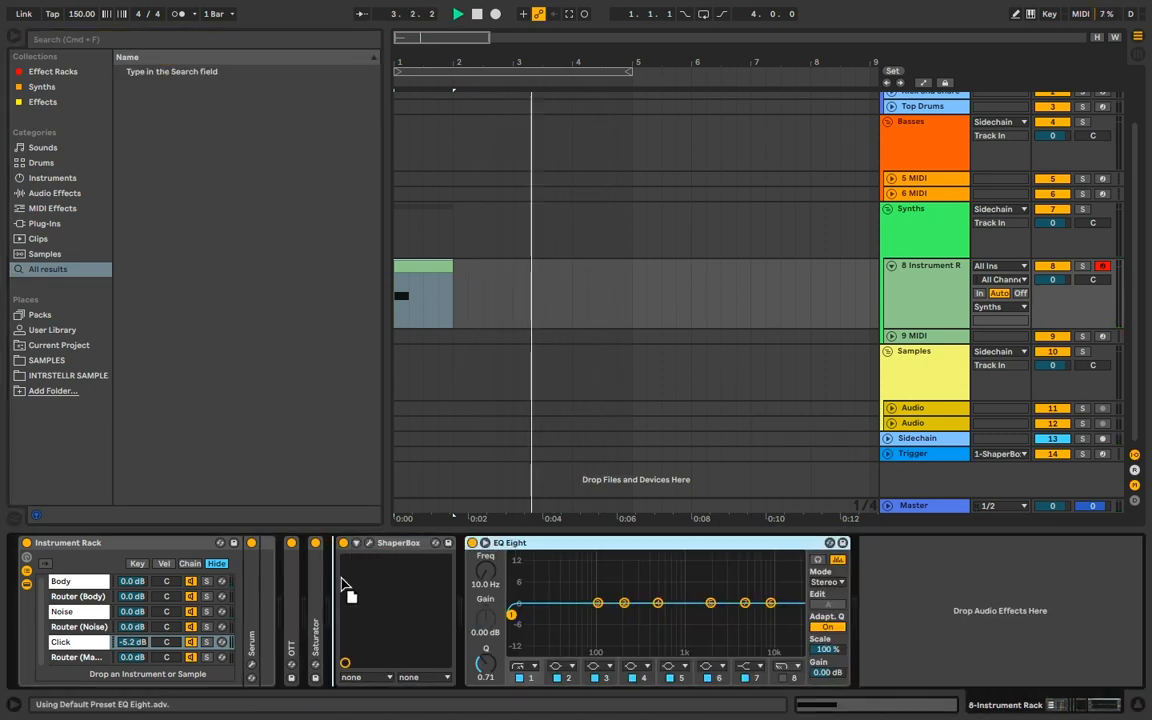
left_click_drag(380, 614, 486, 606)
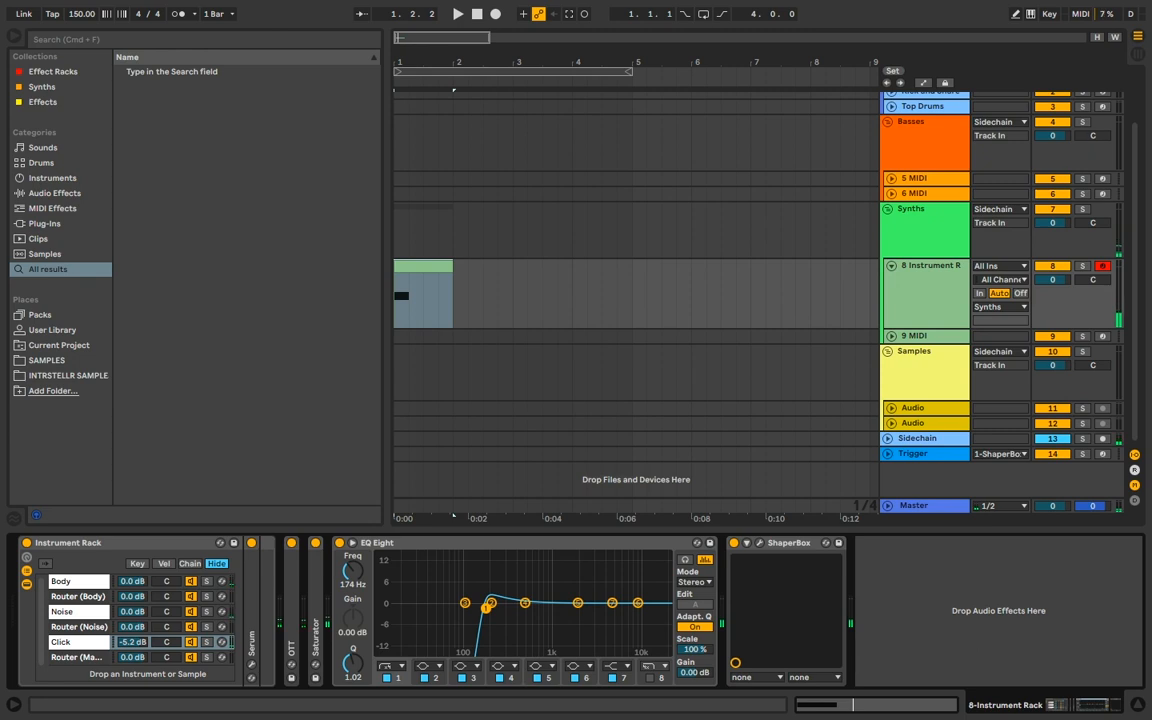
Sweep EQ Eight's band 4 with a strong boost and set it to a 4.09 dB cut at 587 Hz.
left_click_drag(578, 603, 541, 554)
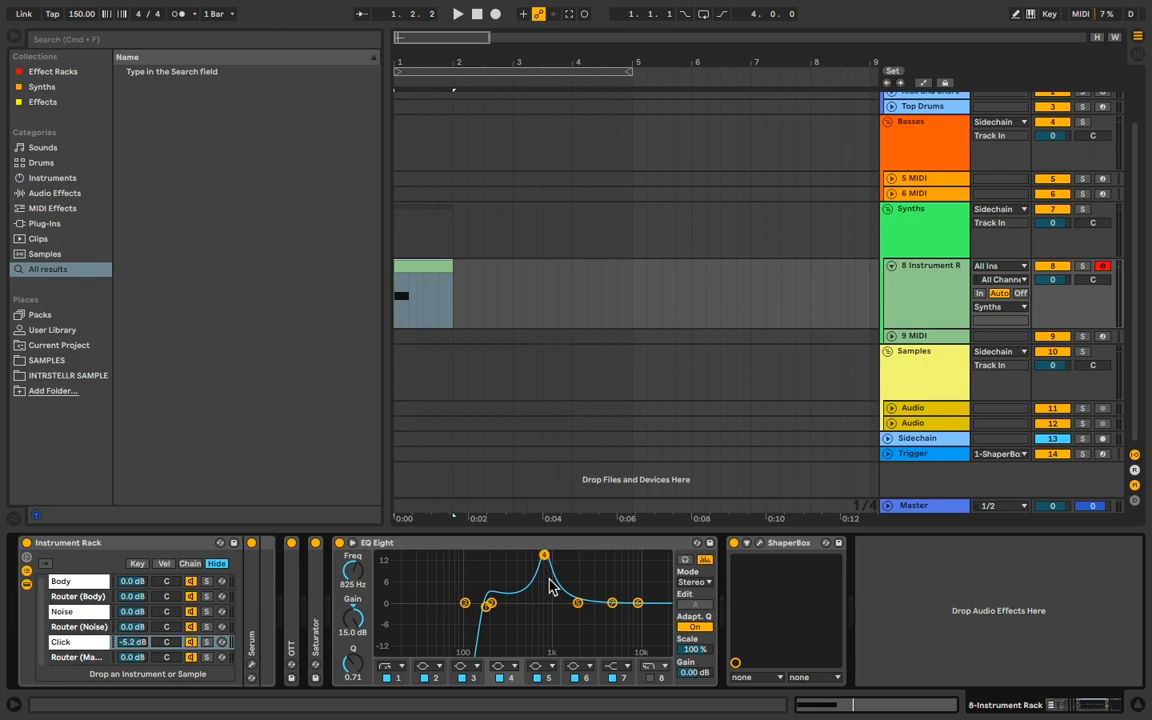
key("space")
mouse_move(534, 614)
left_mouse_down()
mouse_move(537, 554)
mouse_move(531, 616)
left_mouse_up()
key("space")
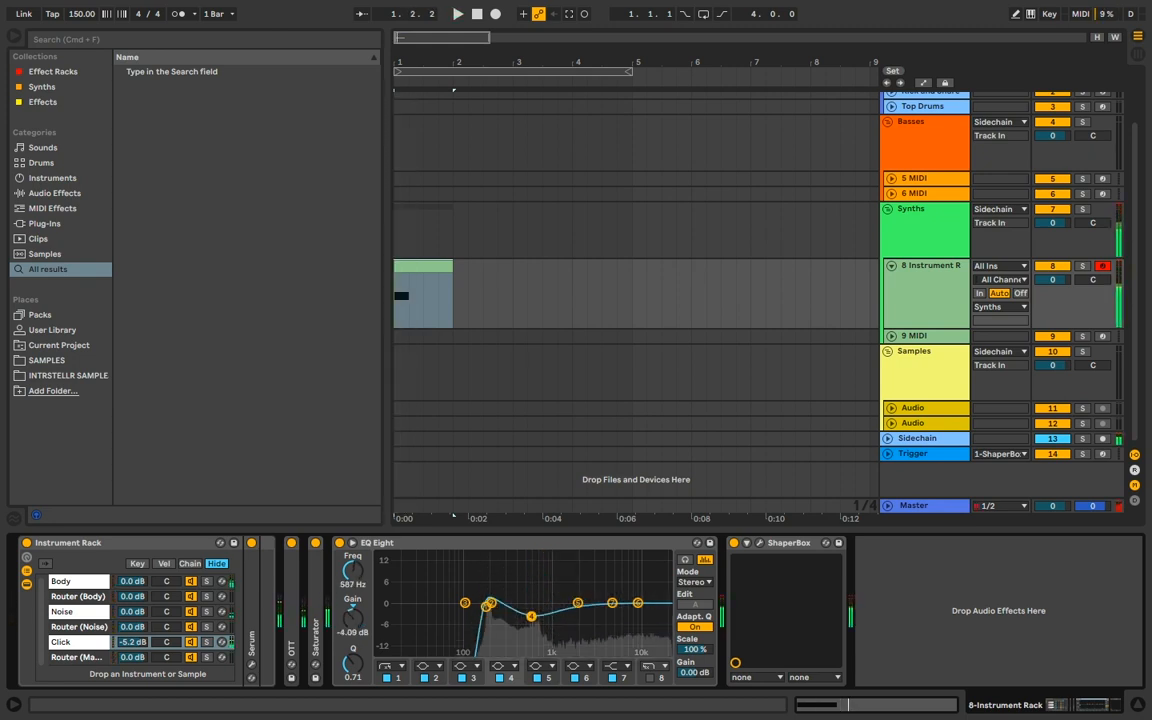
Dip EQ Eight's band 5 around 3 kHz and raise the high shelf to 1.86 dB at 5.39 kHz, auditioning repeatedly.
key("space")
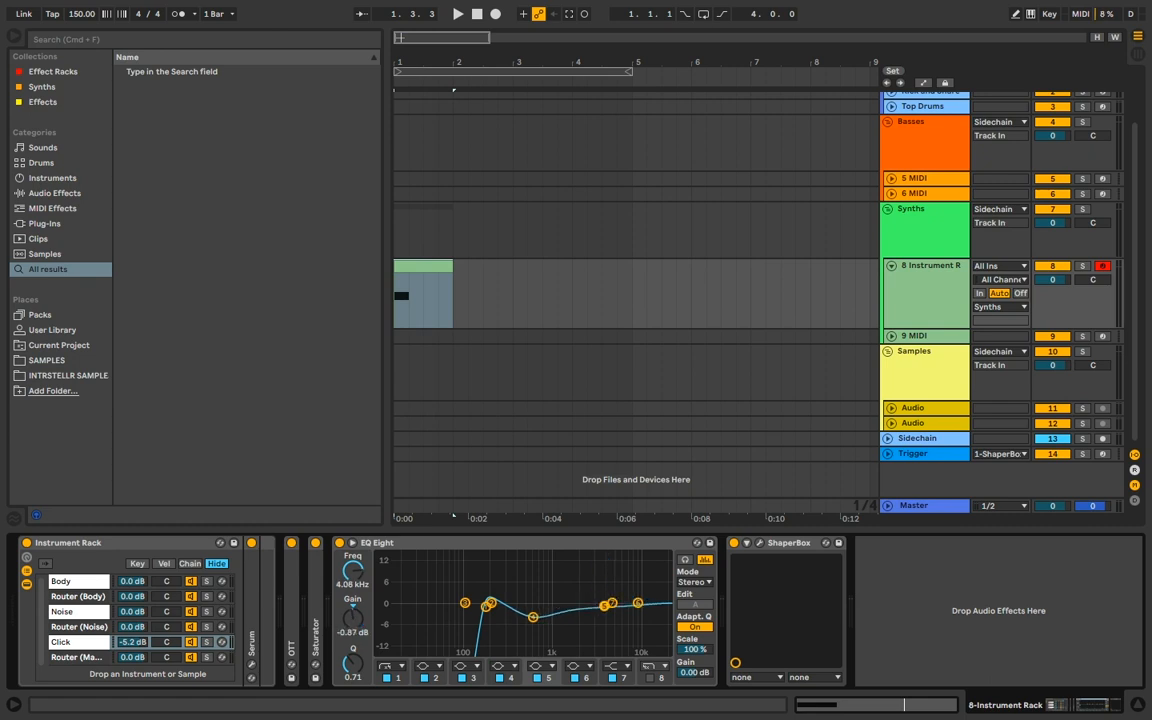
key("space")
mouse_move(604, 605)
left_mouse_down()
mouse_move(599, 554)
mouse_move(595, 614)
mouse_move(615, 597)
left_mouse_up()
key("space")
key("space")
key("space")
key("space")
key("space")
key("space")
key("space")
key("space")
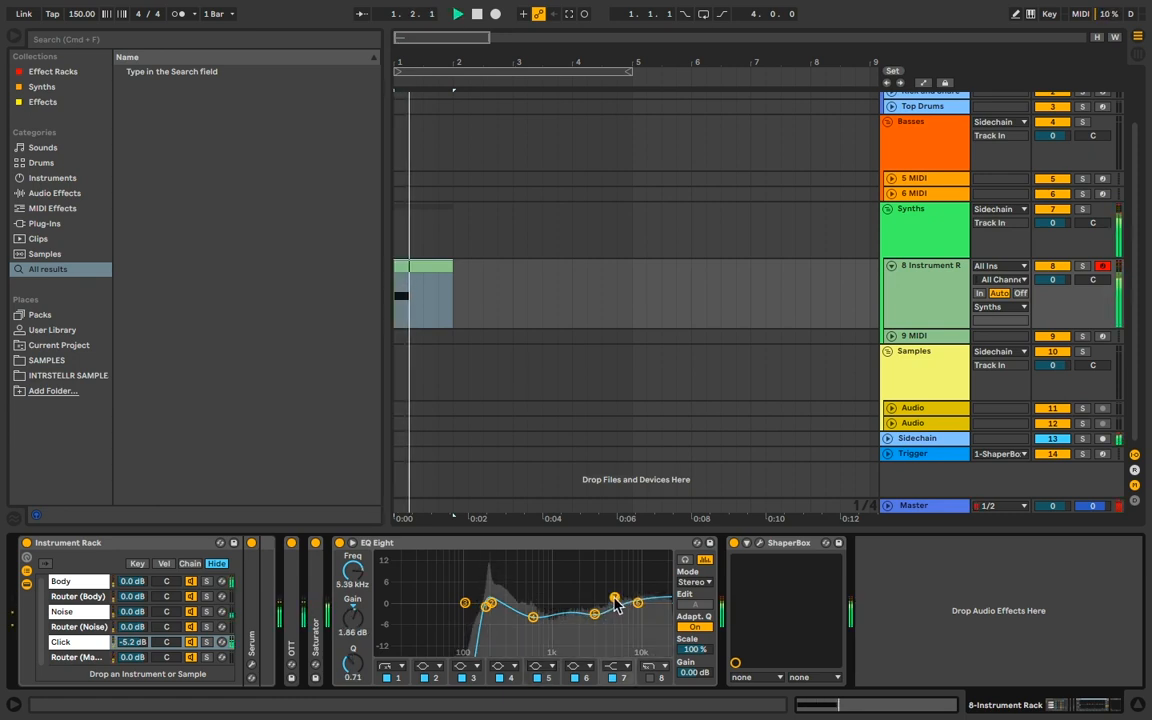
key("space")
key("space")
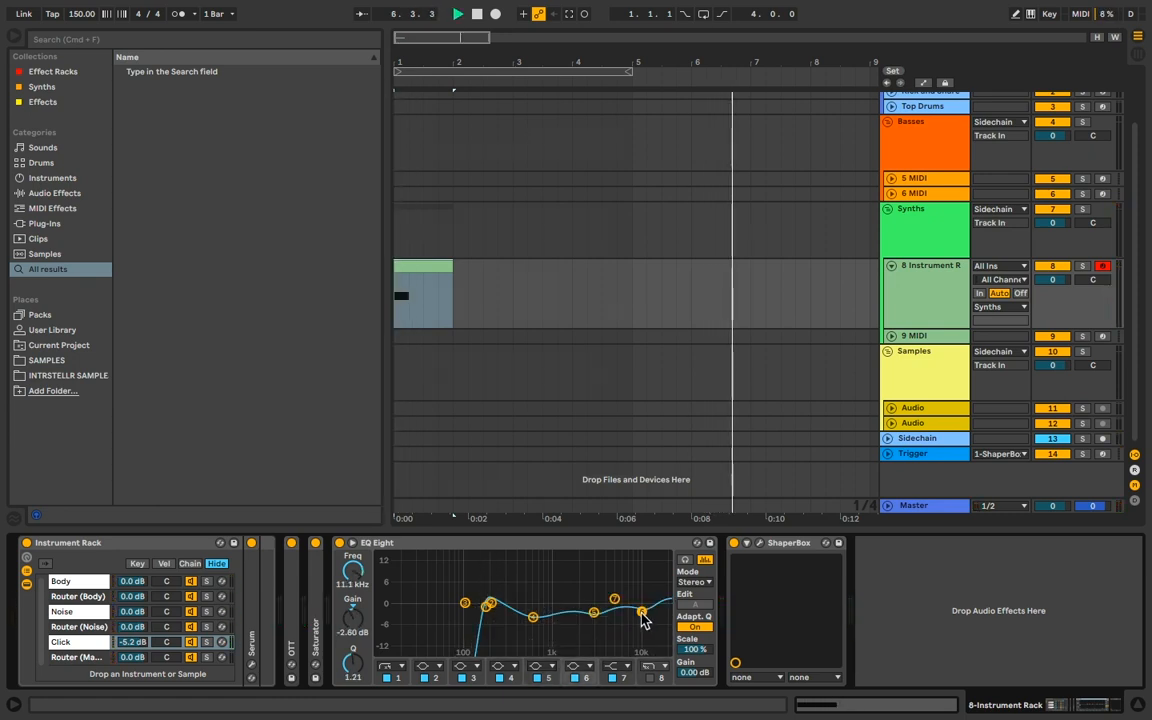
Cut EQ Eight's band 6 by 3.10 dB at 11.1 kHz and try a boost on the lowest bell band.
left_click_drag(642, 612, 642, 614)
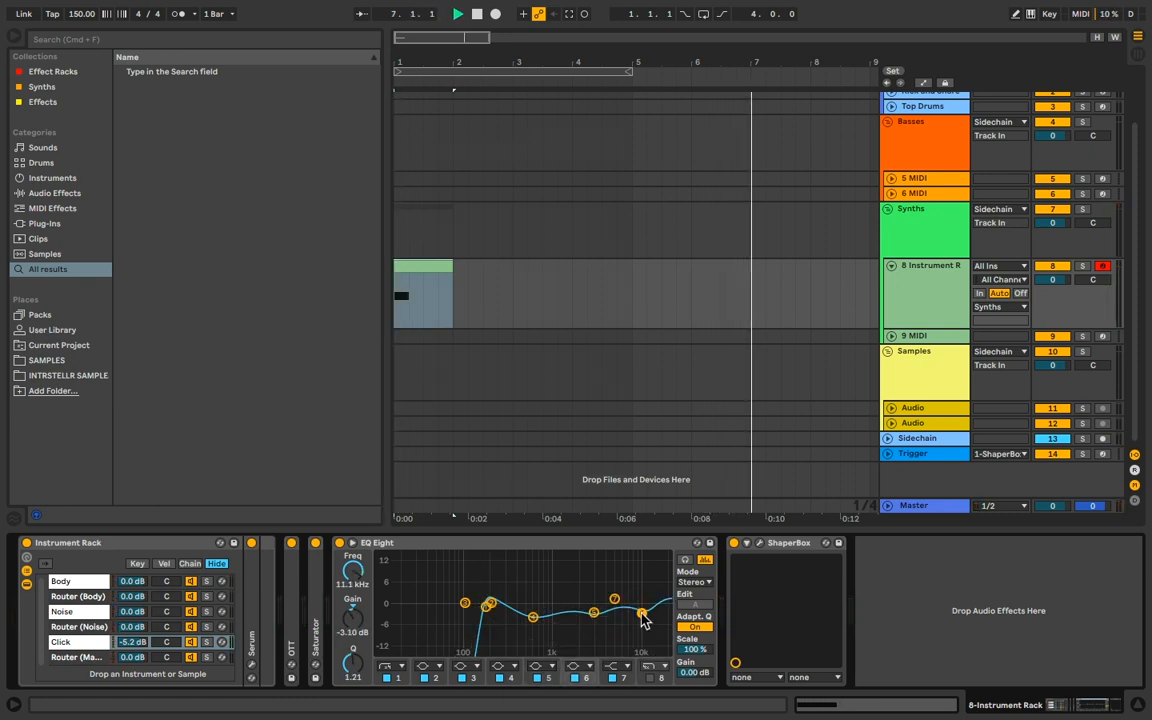
key("space")
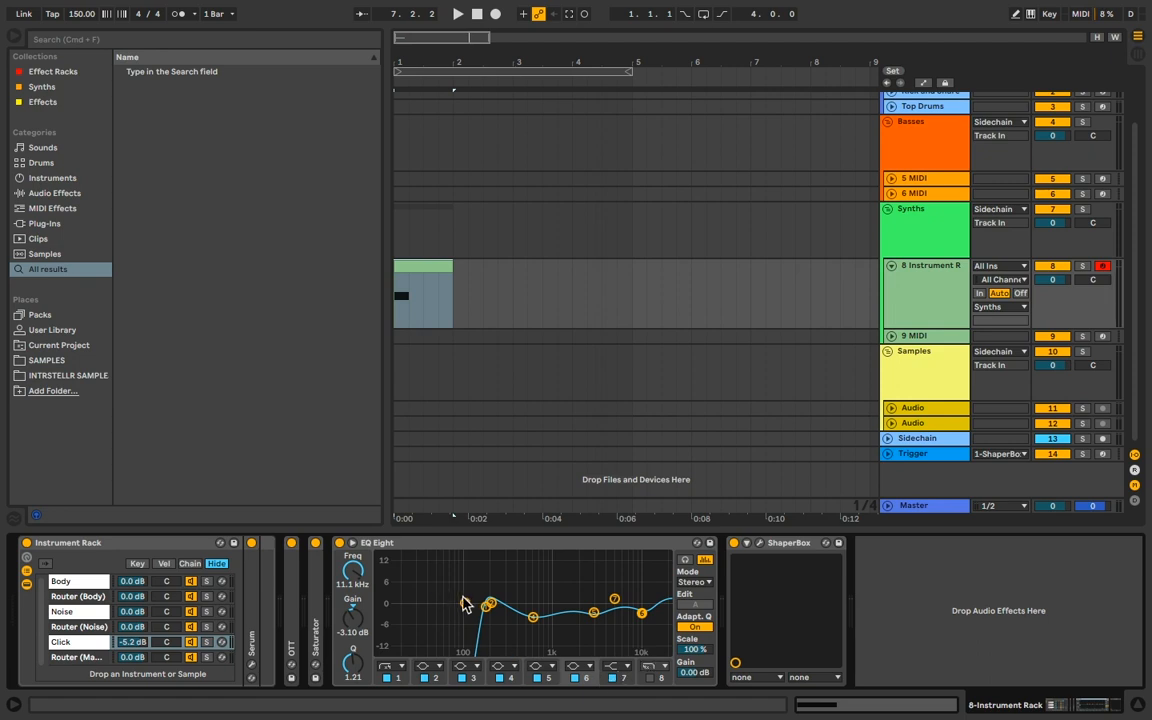
left_click_drag(463, 603, 497, 555)
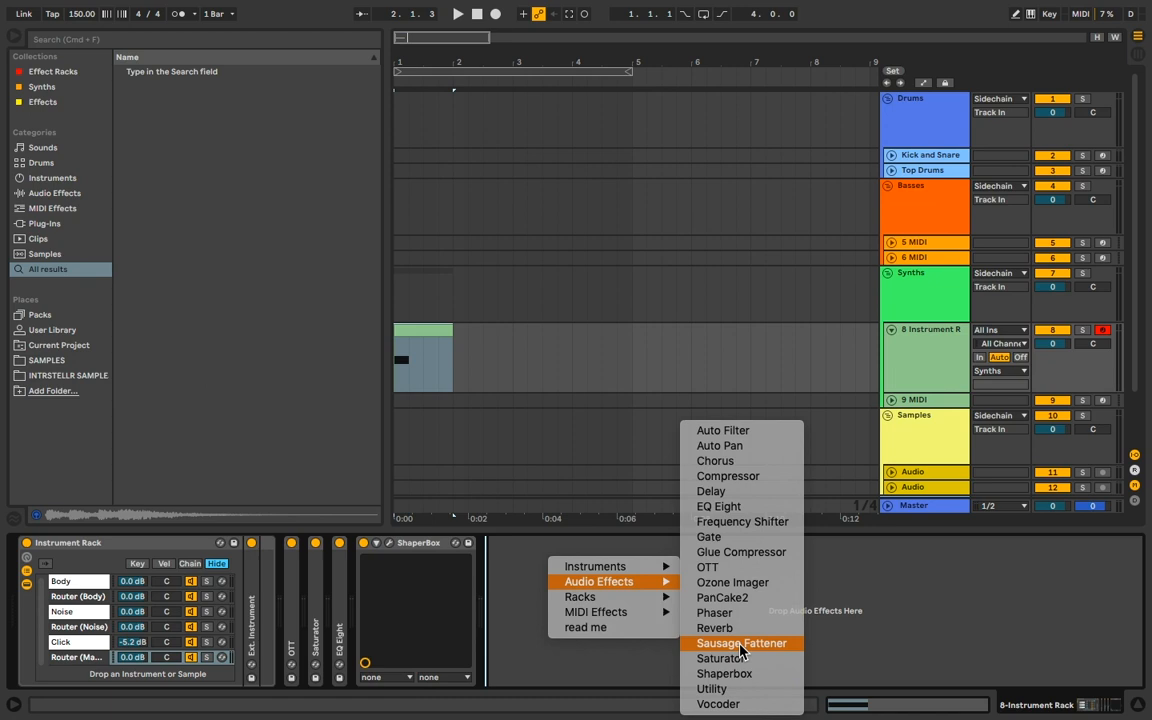
Add a Sausage Fattener between EQ Eight and the final ShaperBox, raise its Fatness slightly and audition it.
left_click(741, 643)
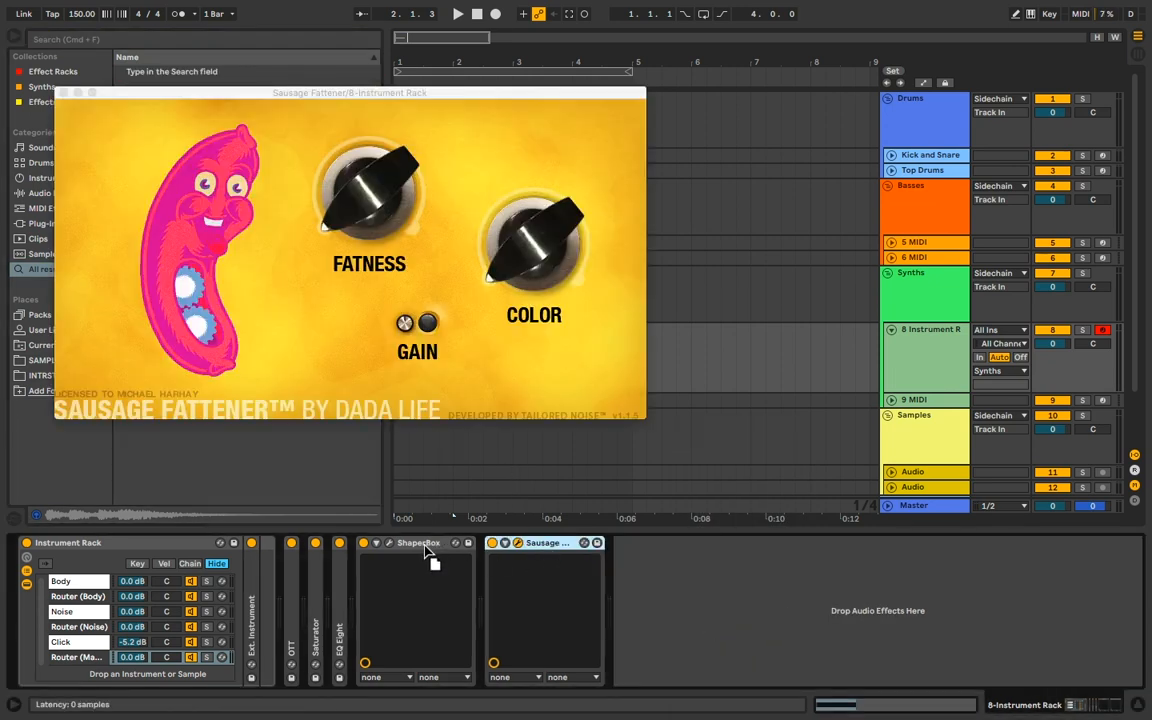
left_click_drag(380, 235, 381, 194)
key("space")
key("space")
key("space")
key("space")
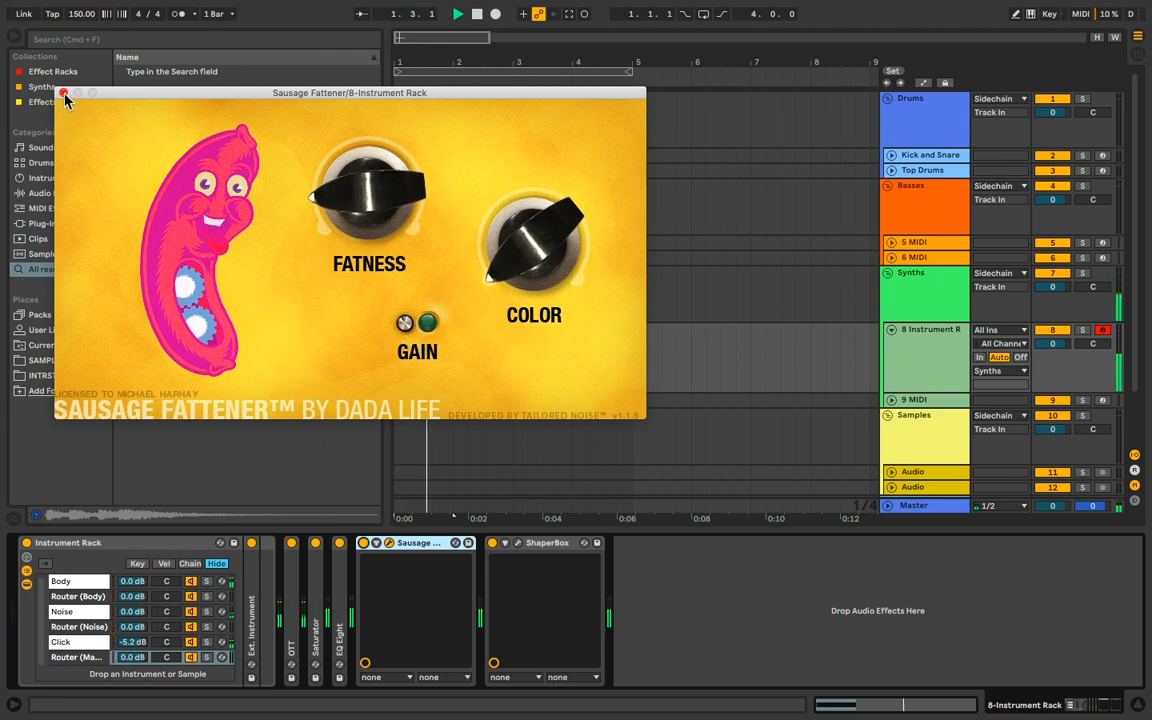
left_click(64, 93)
key("space")
Try a second OTT between Sausage Fattener and the final ShaperBox, audition it and delete it.
right_click(560, 590)
mouse_move(612, 610)
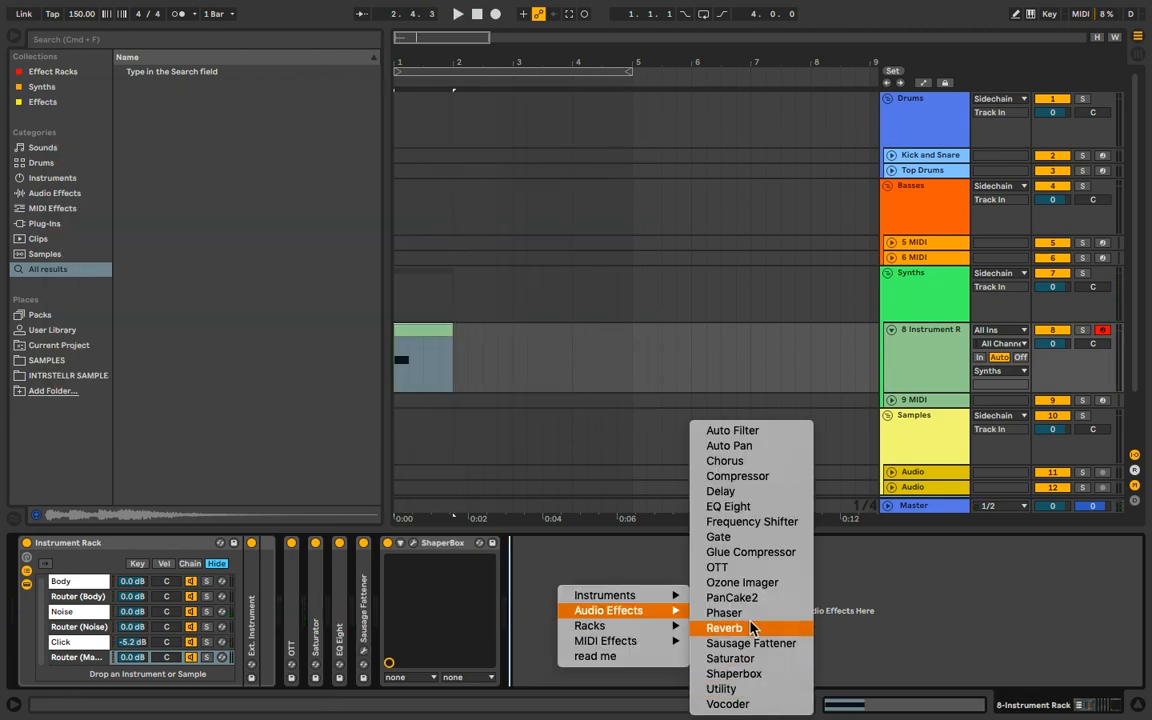
left_click(756, 569)
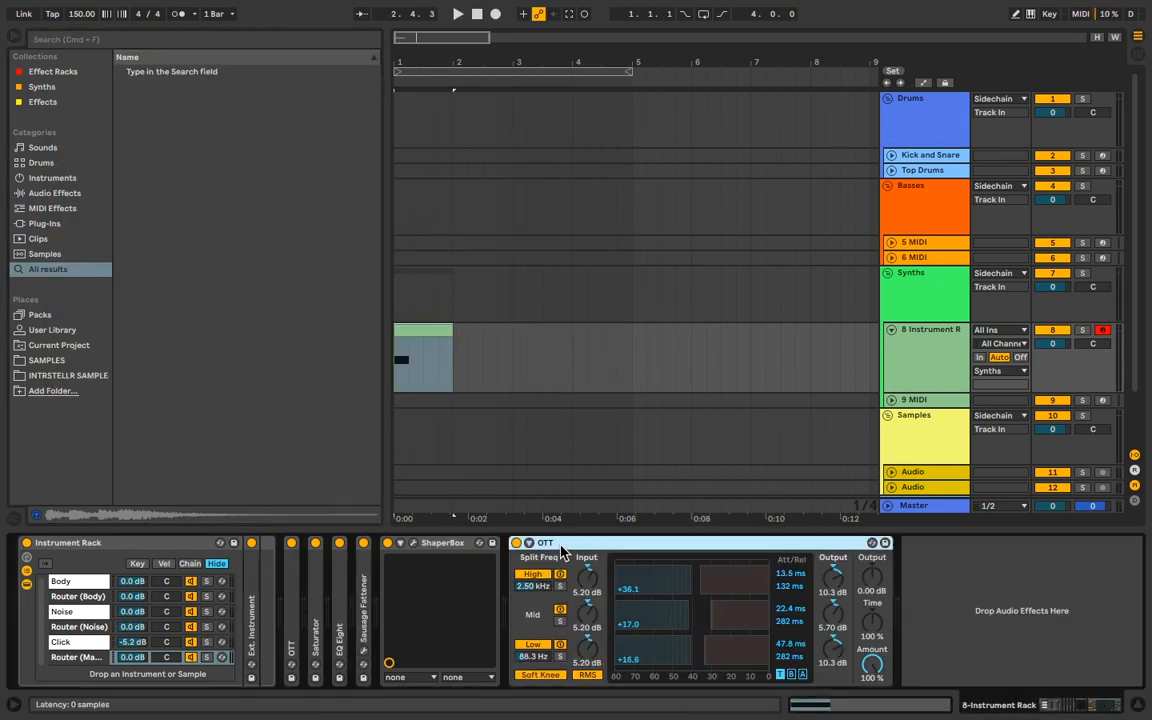
left_click_drag(561, 545, 393, 549)
key("space")
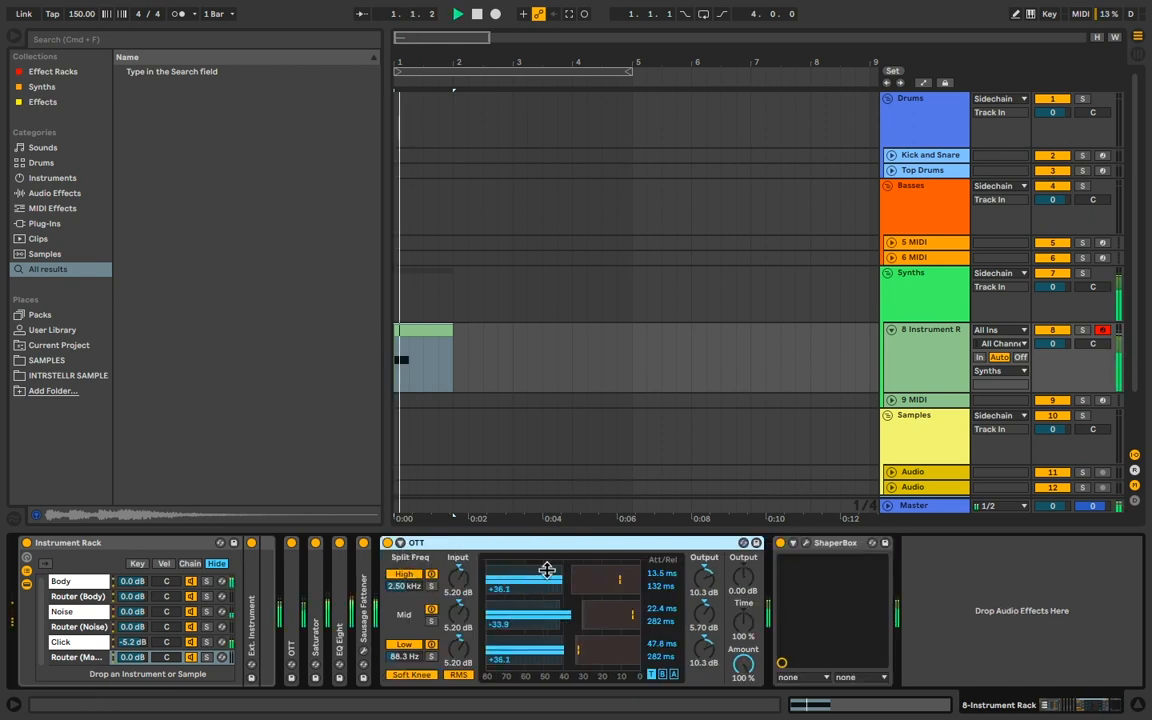
key("Delete")
Add a Glue Compressor between Sausage Fattener and the final ShaperBox and set its threshold to -14.6 dB.
right_click(605, 569)
mouse_move(735, 585)
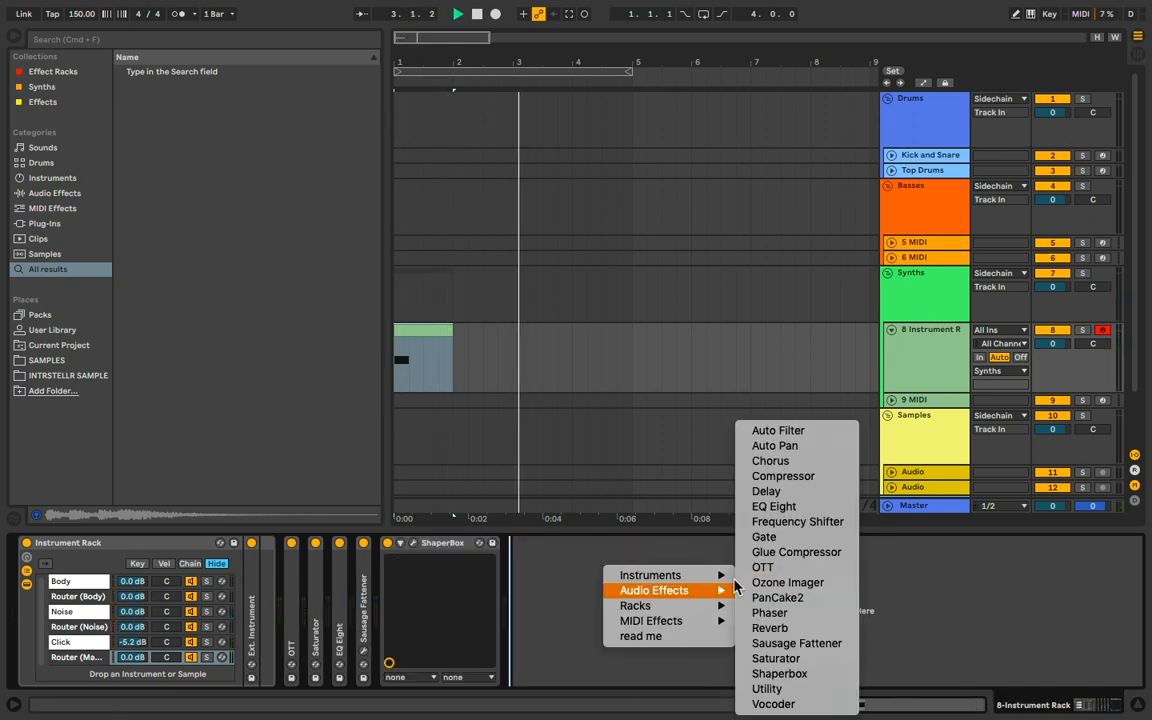
left_click(792, 552)
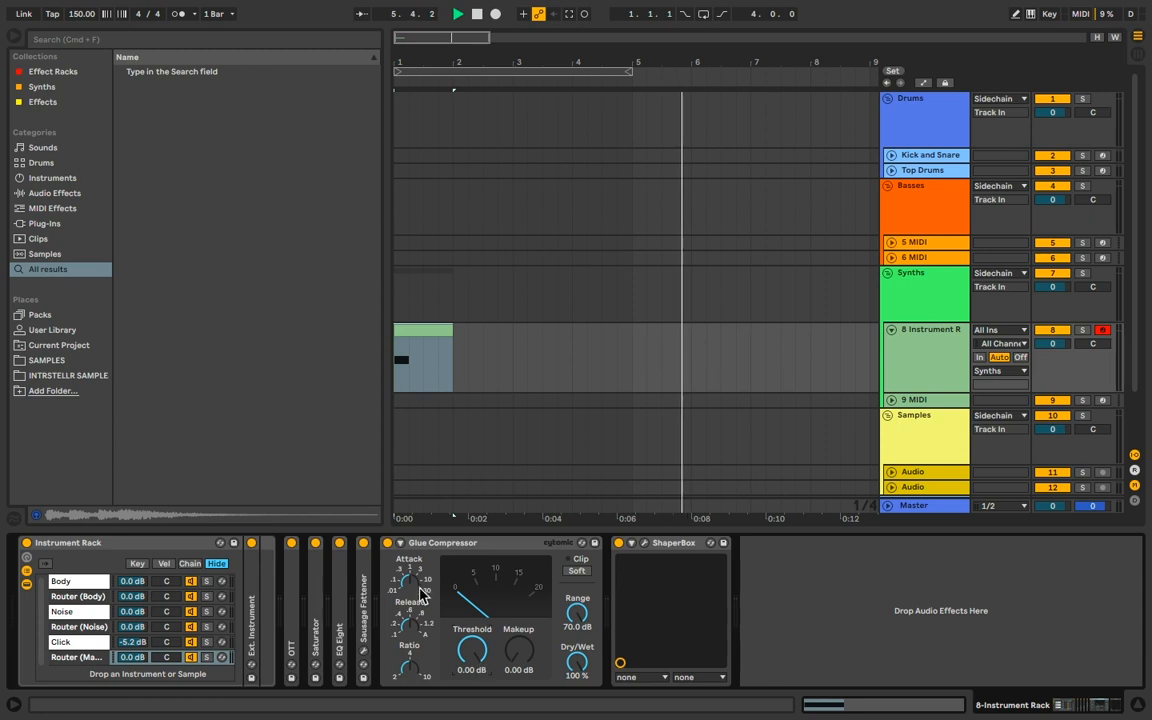
left_click_drag(472, 650, 472, 698)
key("space")
key("space")
key("space")
key("space")
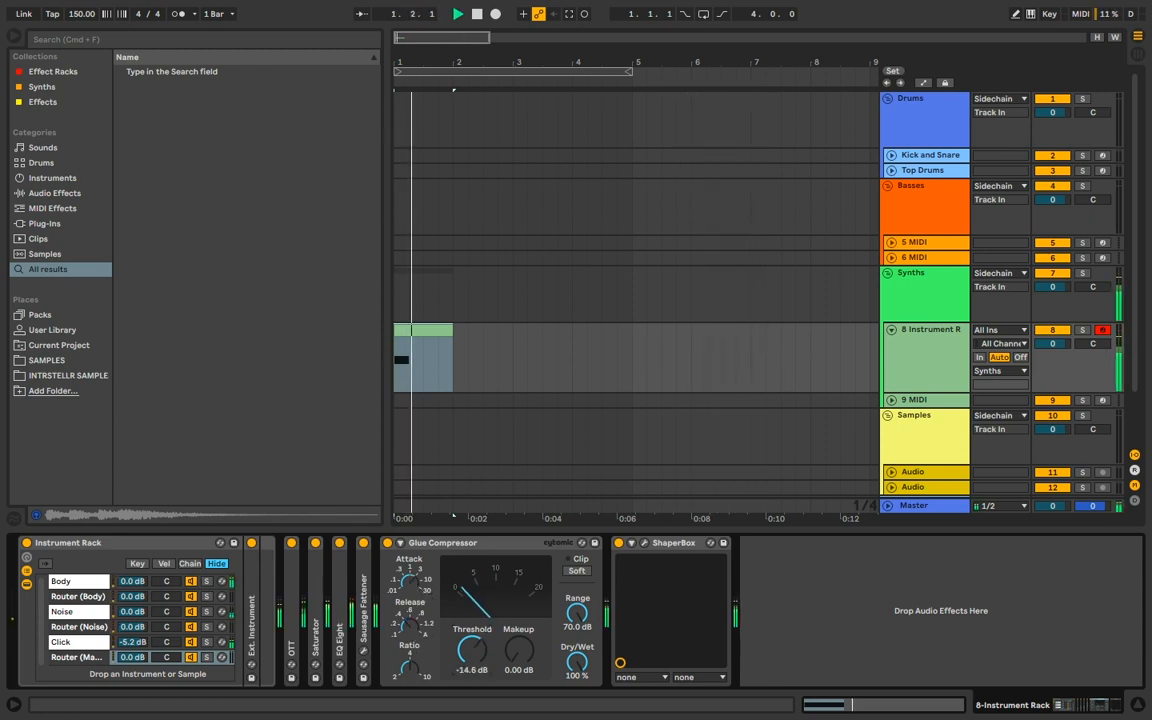
Enable the Glue Compressor's soft clip and raise its makeup gain to 10.5 dB while auditioning.
left_click(577, 571)
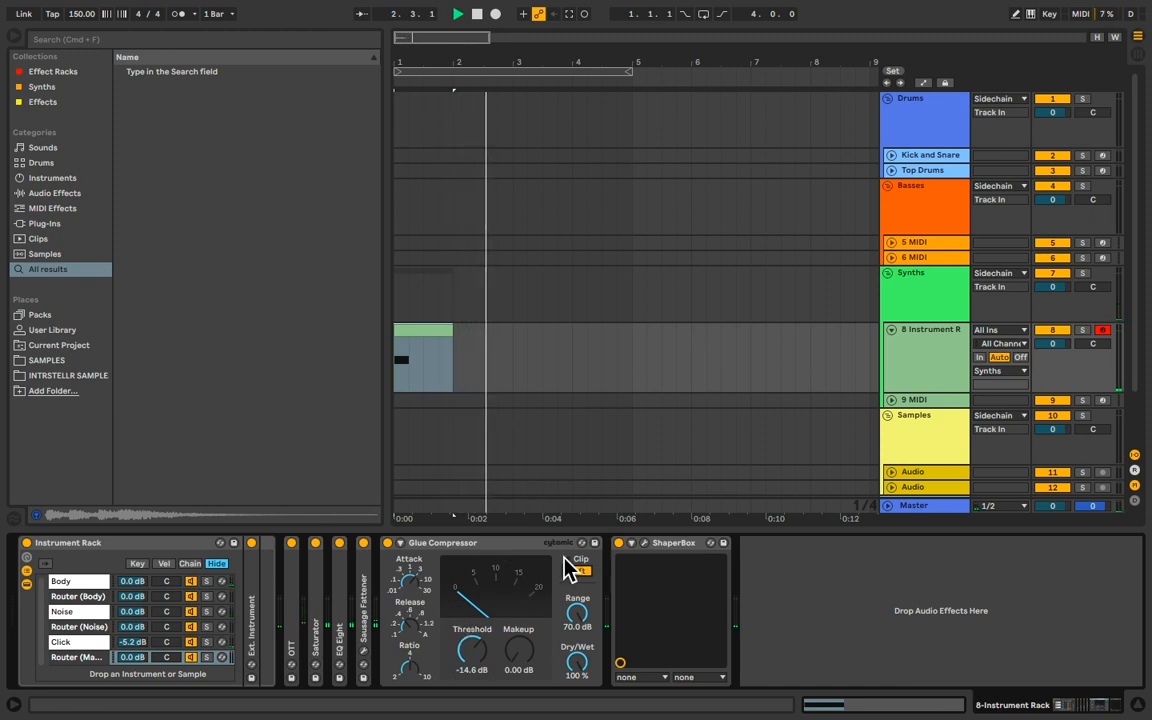
key("space")
left_click_drag(520, 648, 520, 581)
key("space")
key("space")
key("space")
key("space")
key("space")
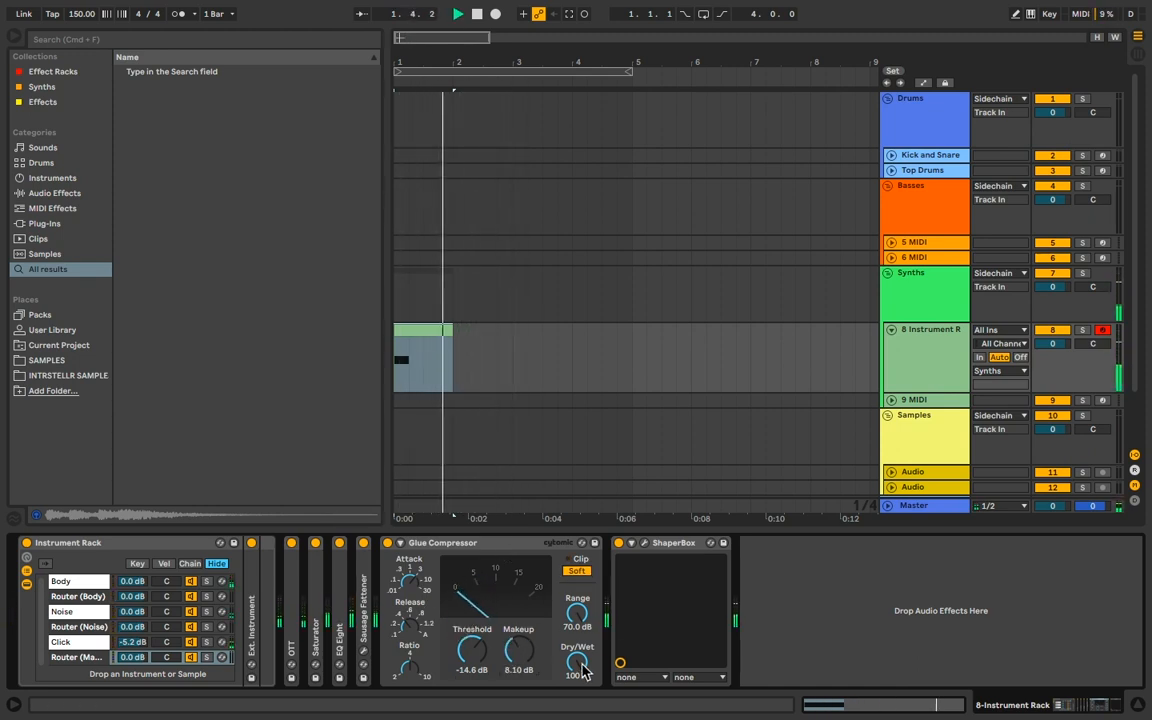
left_click_drag(521, 655, 521, 635)
key("space")
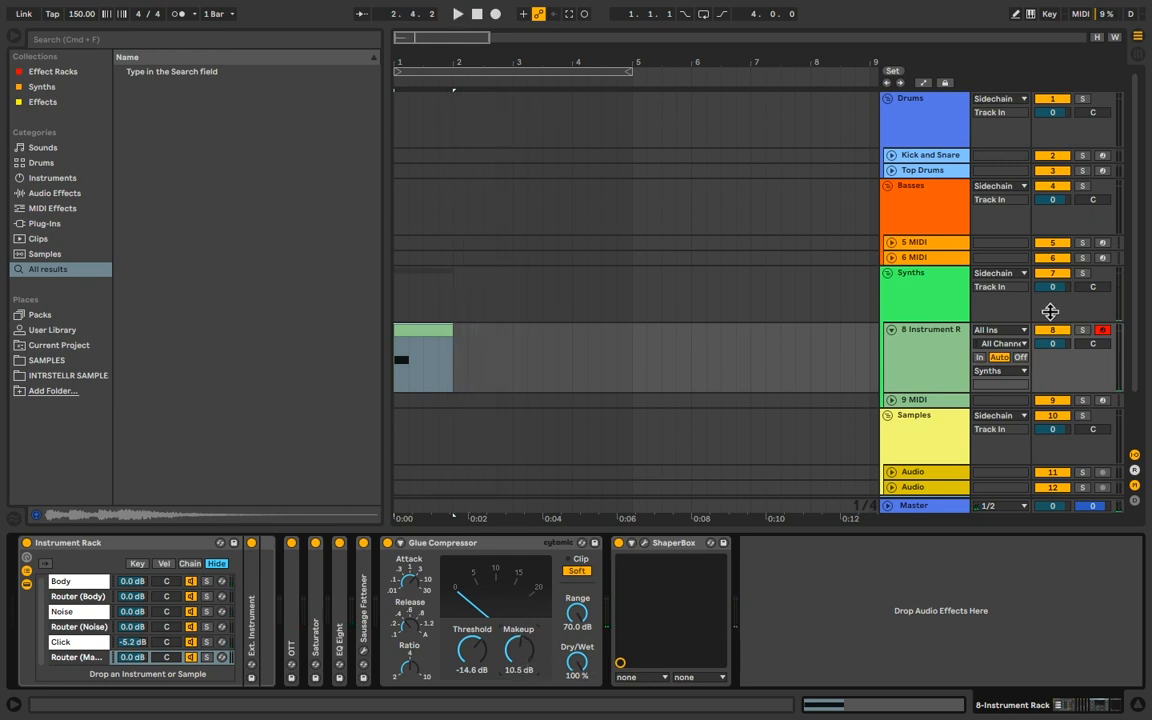
Lower the Instrument Rack track's volume to -10.2 dB and audition the sound.
left_click_drag(1053, 346, 1053, 368)
key("space")
key("space")
key("space")
Audition the Glue Compressor with 20 dB of makeup, settling on 4.44 dB makeup and a -12.4 dB threshold.
left_click_drag(525, 655, 525, 590)
key("space")
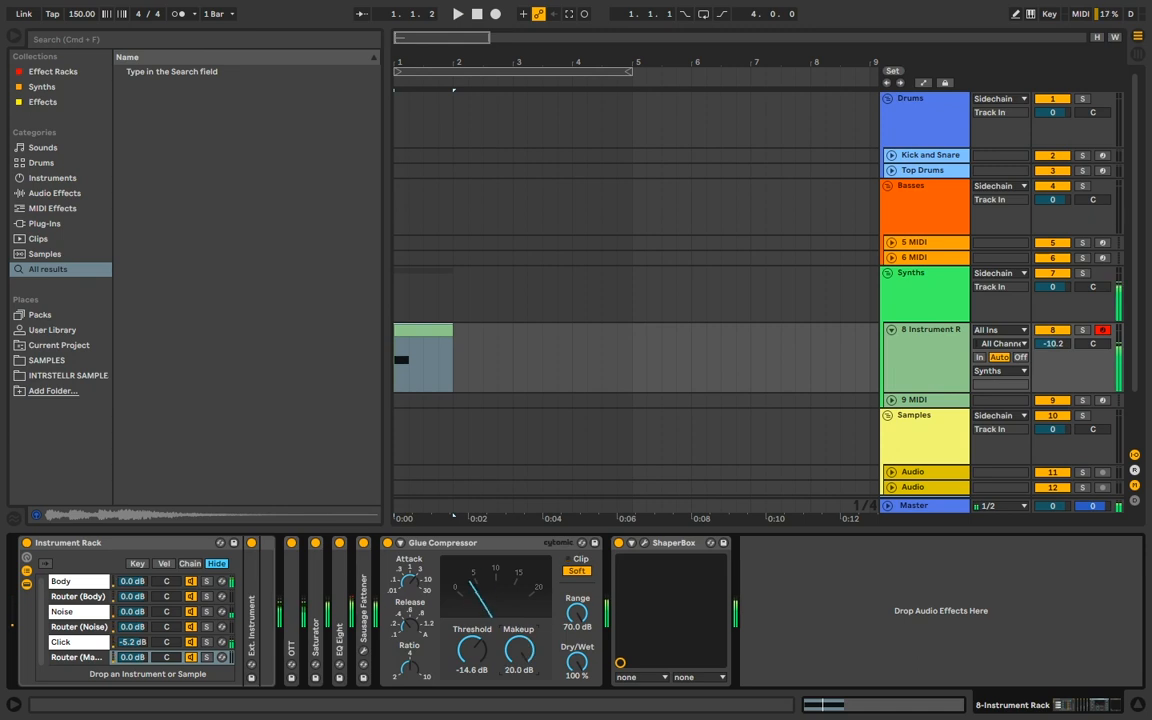
key("space")
mouse_move(519, 650)
left_mouse_down()
mouse_move(519, 690)
mouse_move(519, 647)
mouse_move(466, 644)
mouse_move(521, 663)
left_mouse_up()
key("space")
key("space")
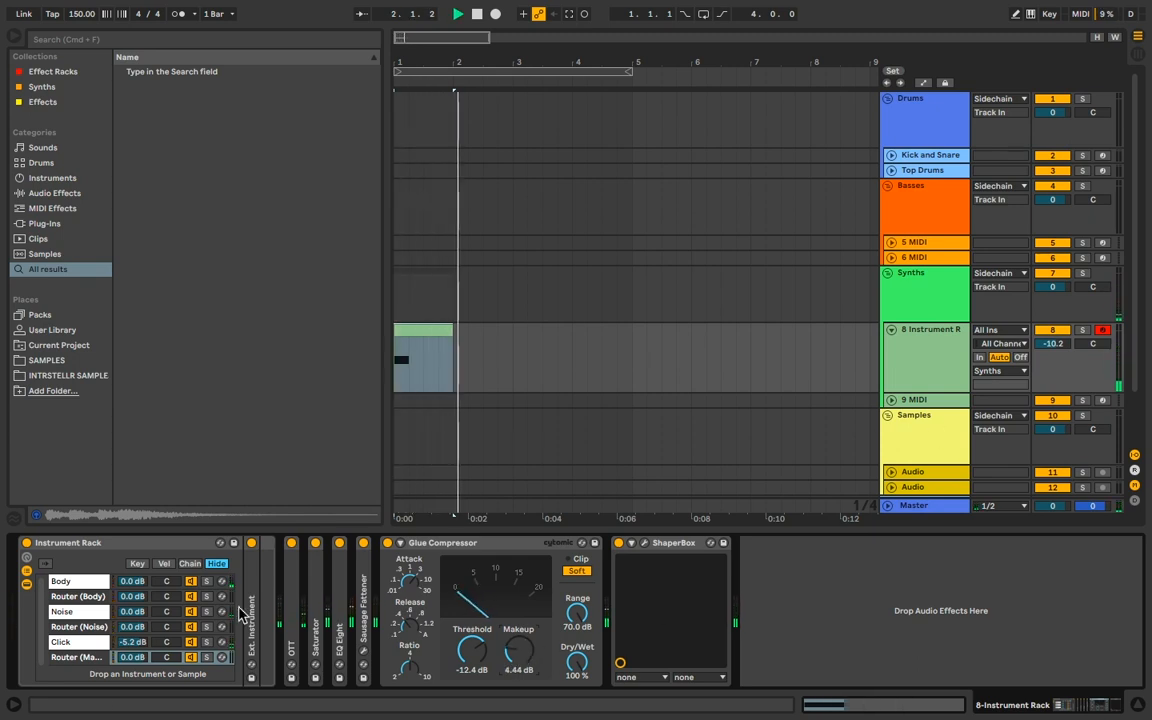
Lower the Body chain's volume to -2.0 dB and set the track's volume to -3.4 dB while auditioning.
left_click(133, 581)
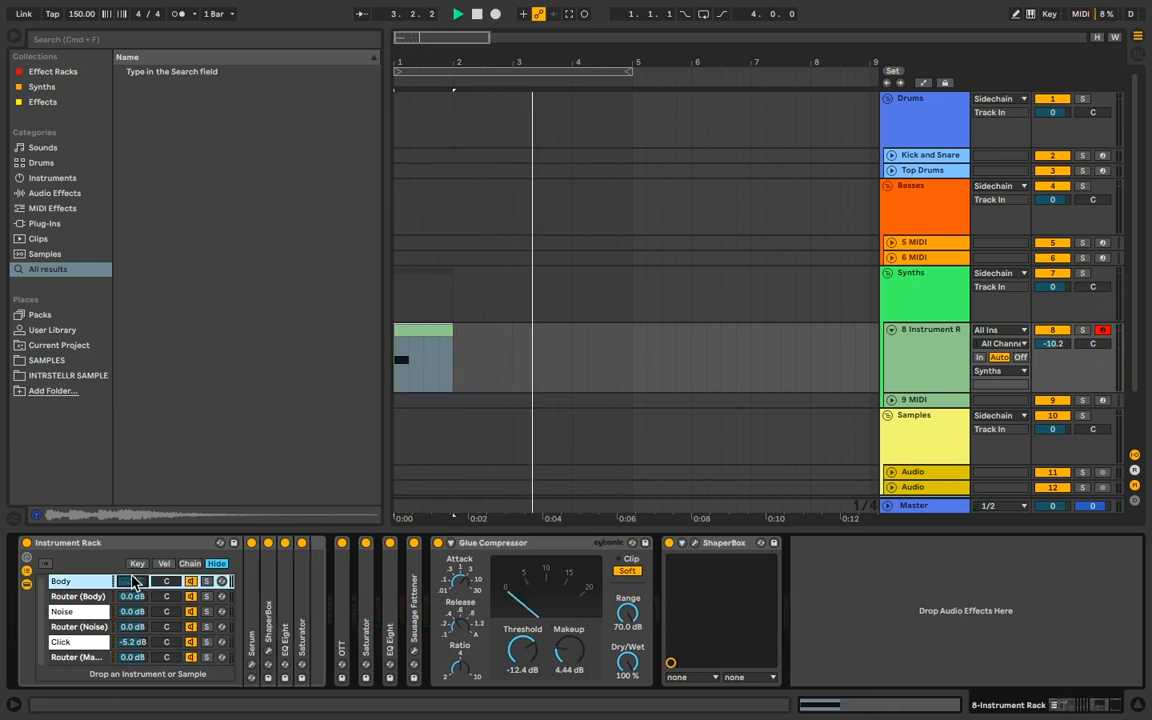
key("space")
key("space")
key("space")
key("space")
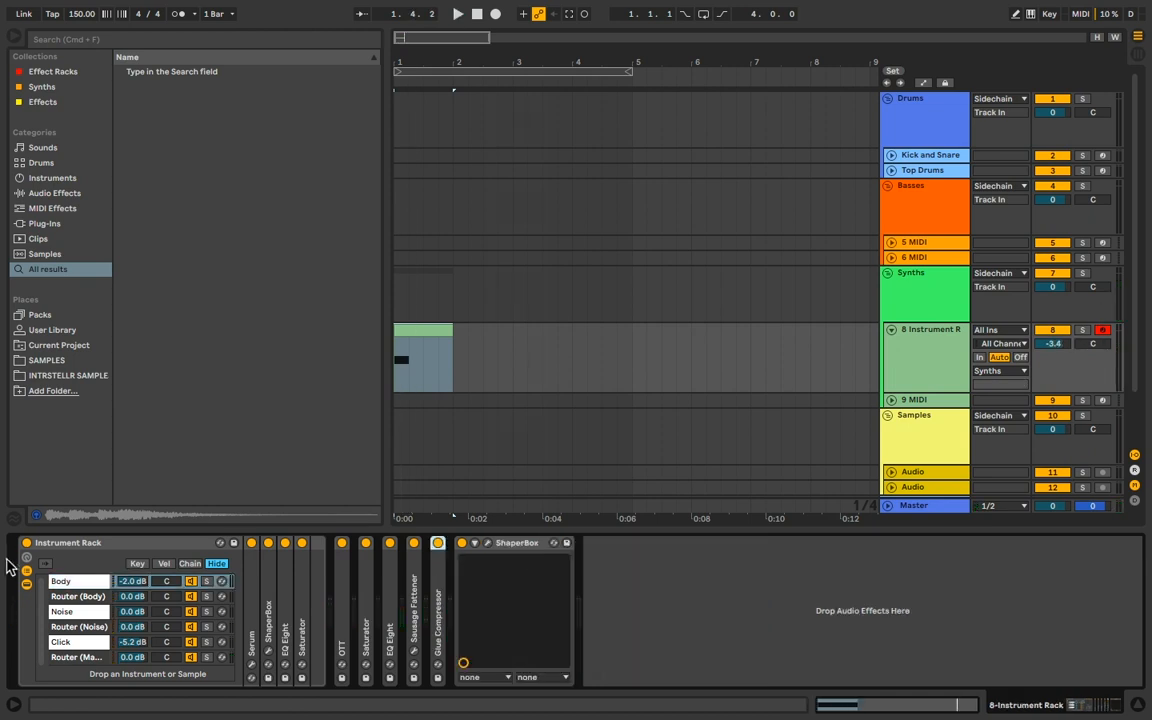
Open the Noise chain's Serum and enable its EQ effect.
left_click(80, 615)
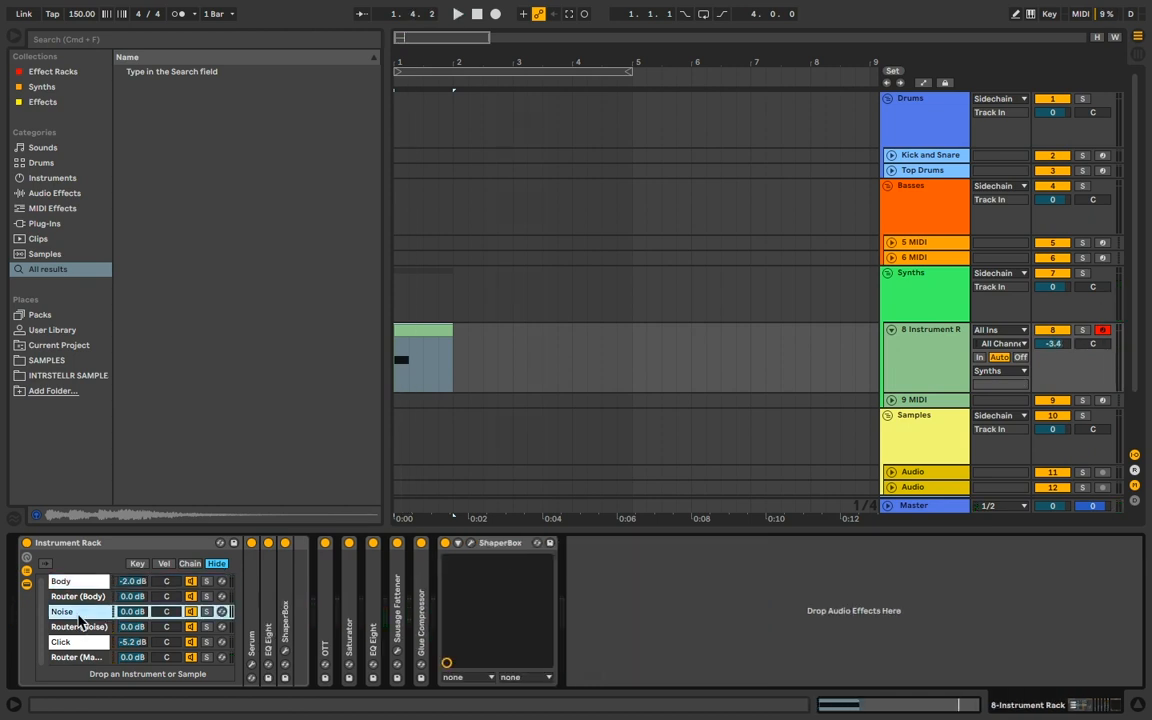
left_click(252, 649)
left_click(269, 130)
left_click_drag(276, 112, 347, 64)
left_click(153, 334)
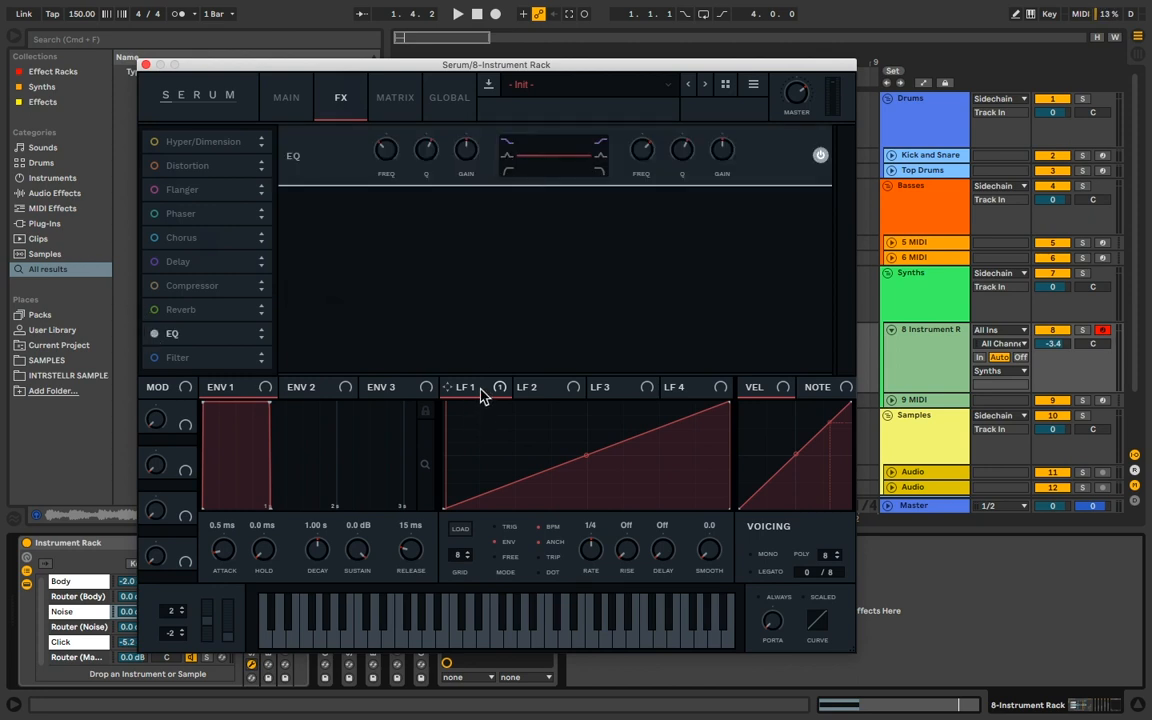
Modulate the EQ's low and high frequencies with LFO 1, removing the LFO from the low gain and setting that gain to 6.1 dB.
left_click_drag(481, 393, 477, 157)
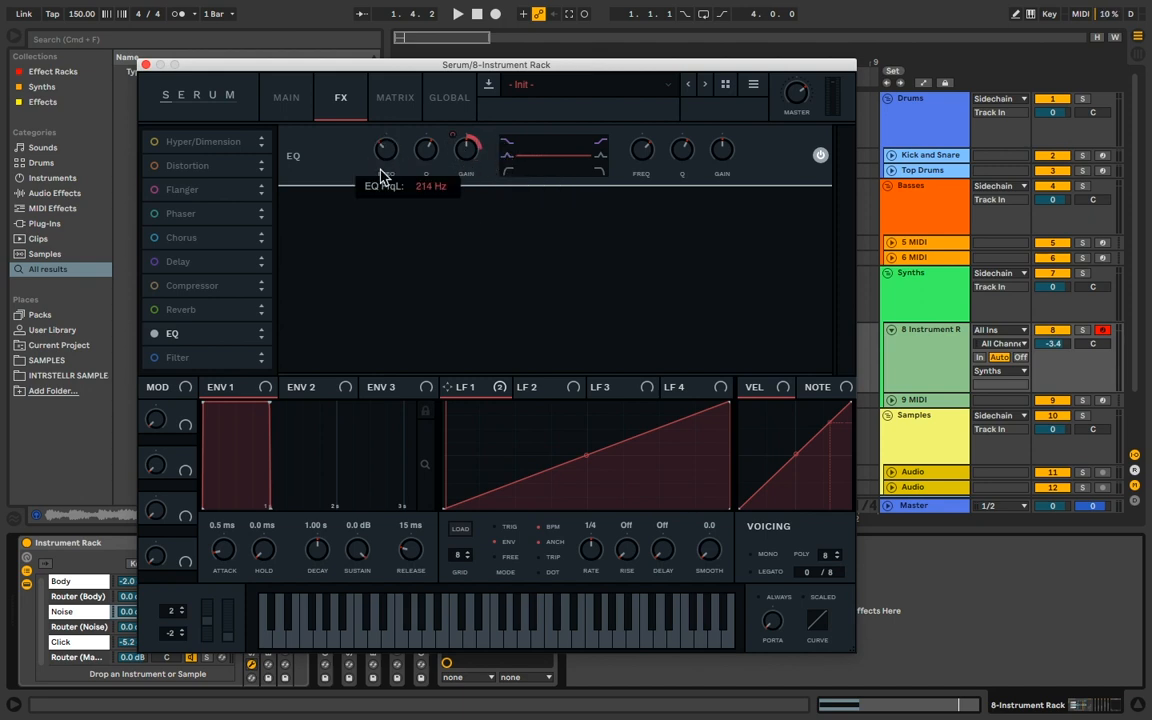
left_click_drag(485, 393, 377, 162)
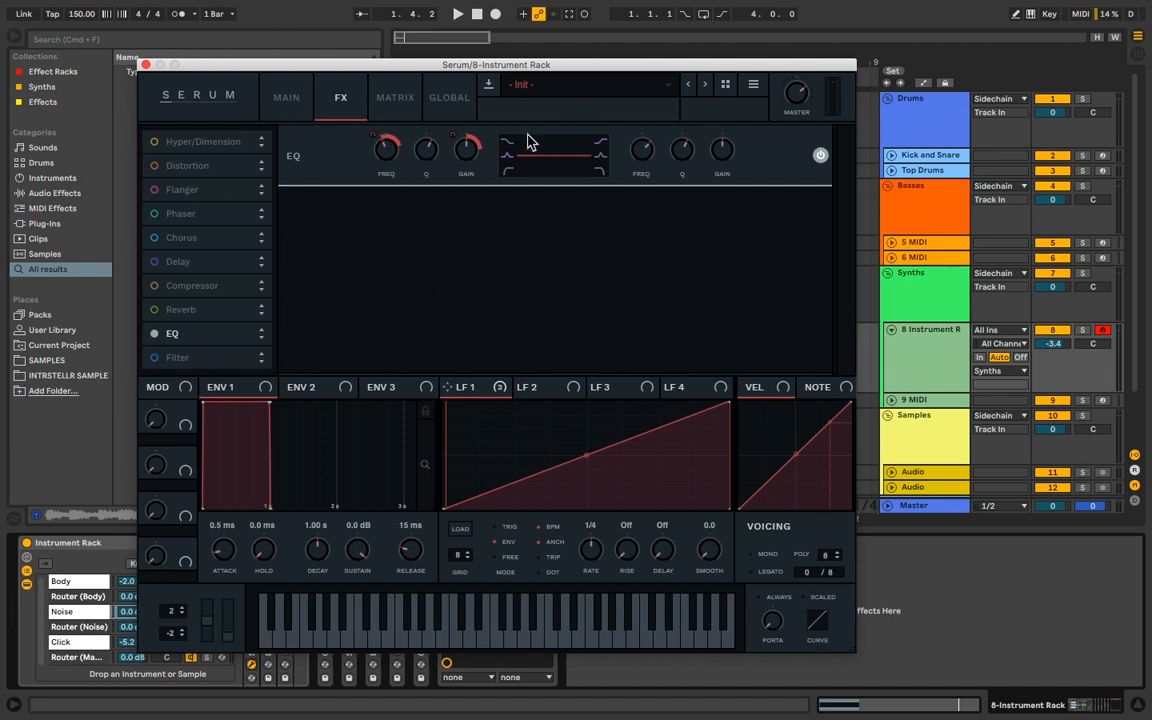
right_click(467, 148)
left_click(503, 196)
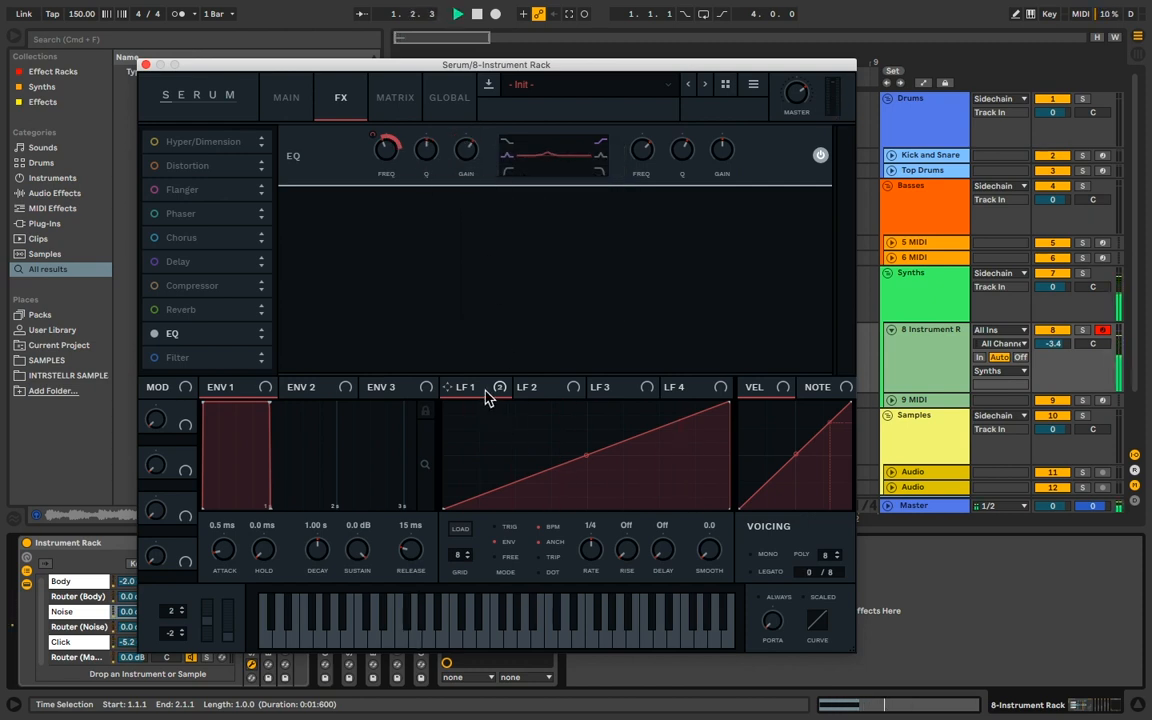
left_click_drag(448, 387, 632, 134)
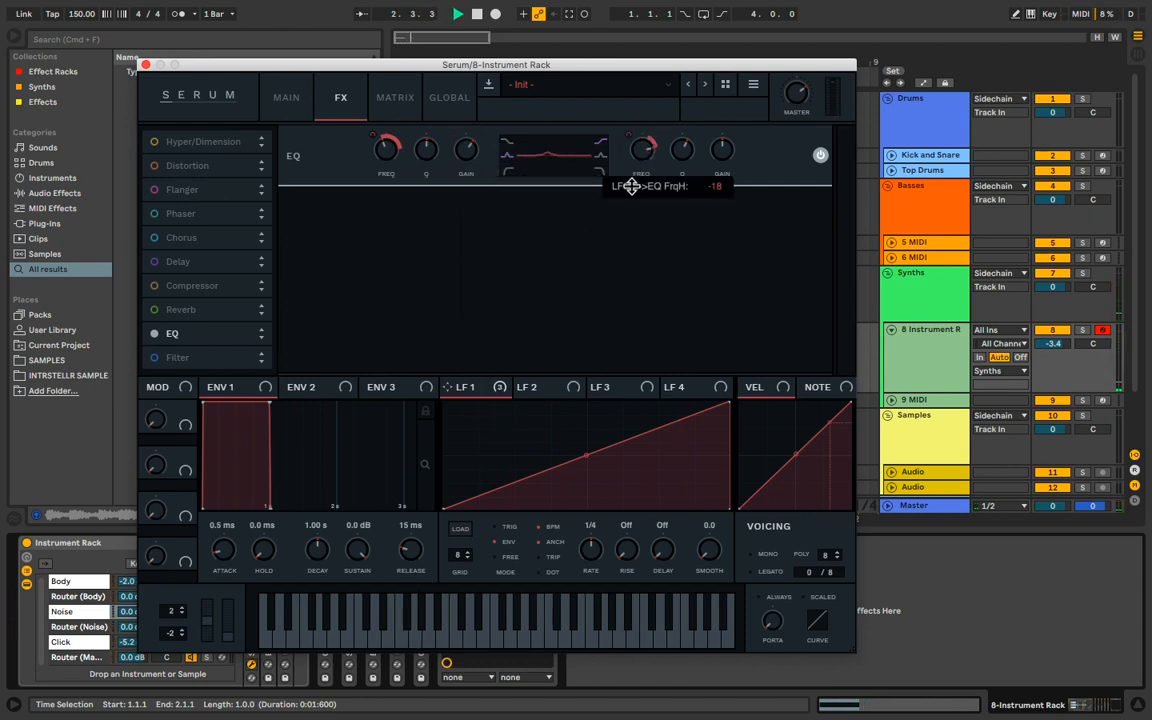
left_click_drag(628, 194, 636, 183)
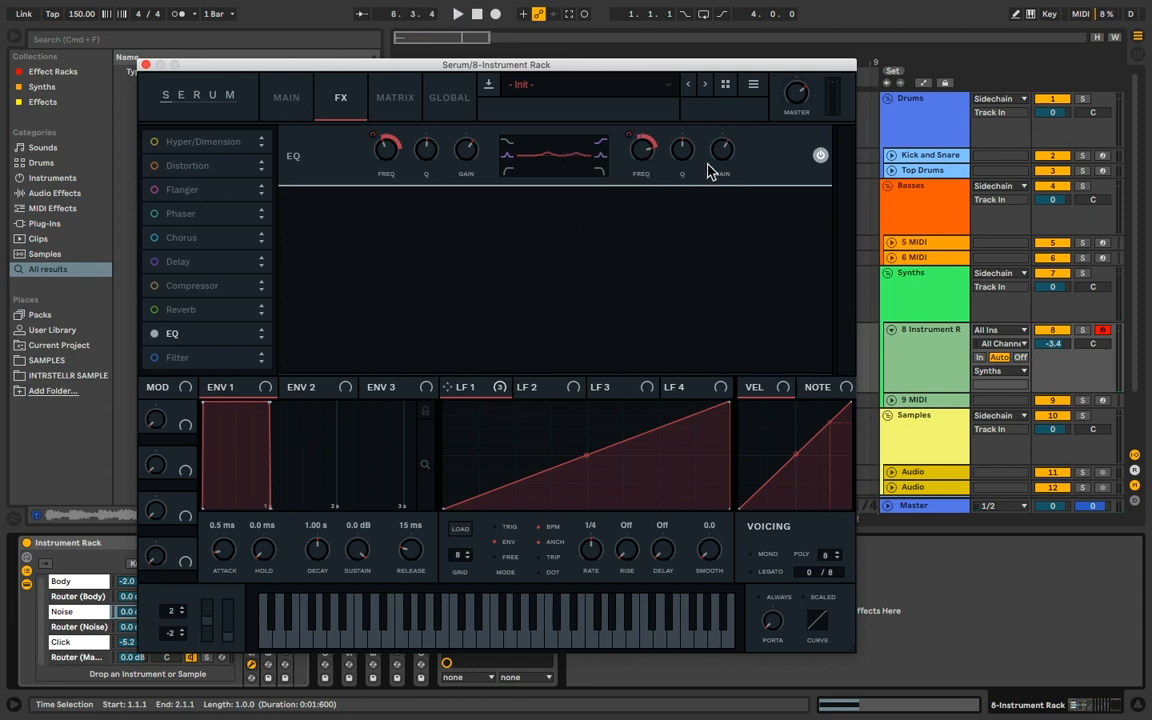
Boost the Serum EQ's high-band gain moderately while auditioning, and close the synth's window.
key("space")
key("space")
left_click_drag(731, 150, 733, 143)
key("space")
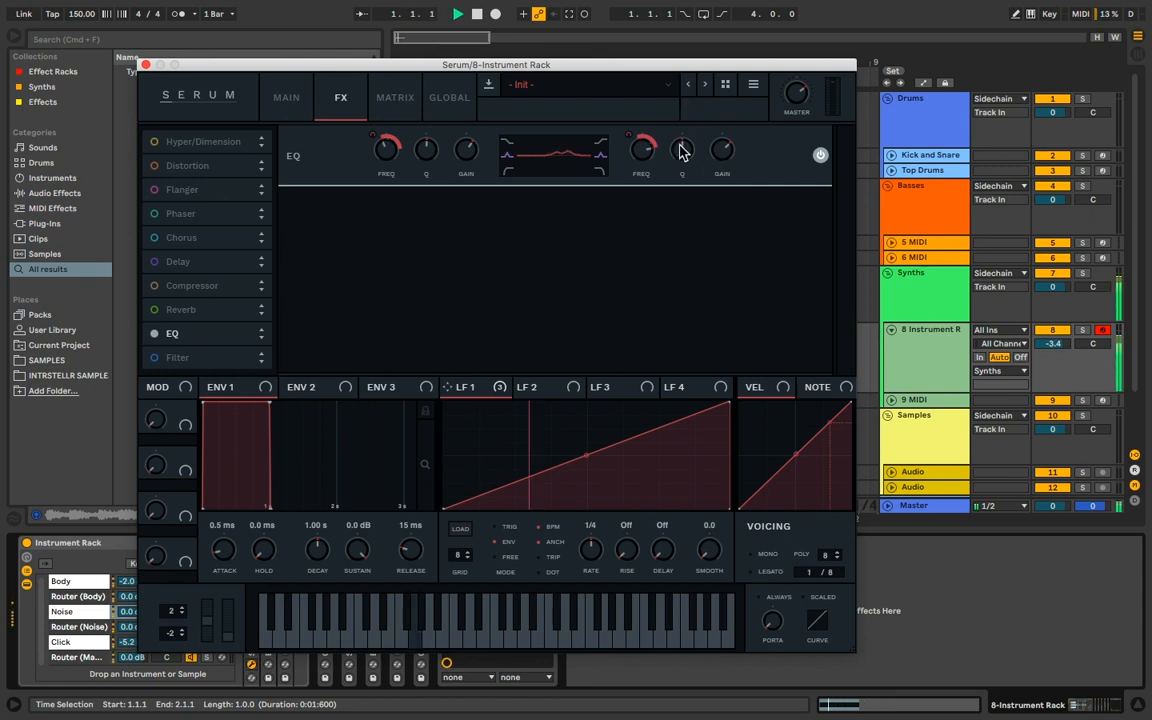
left_click_drag(716, 150, 715, 161)
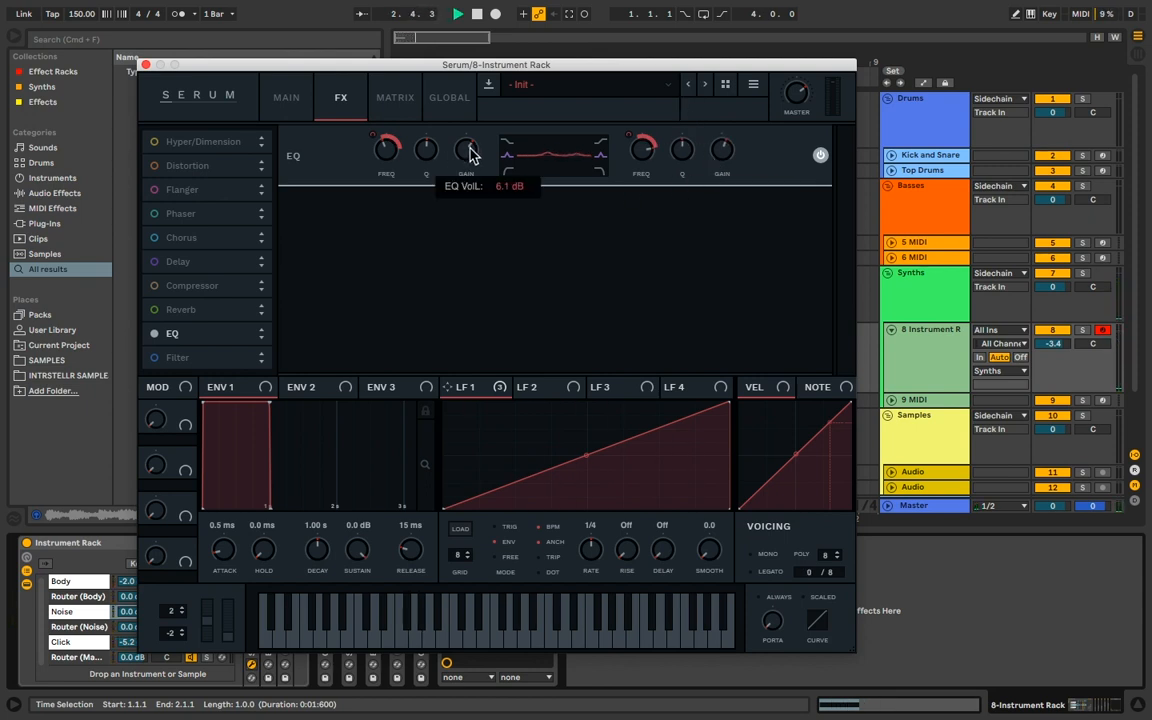
key("space")
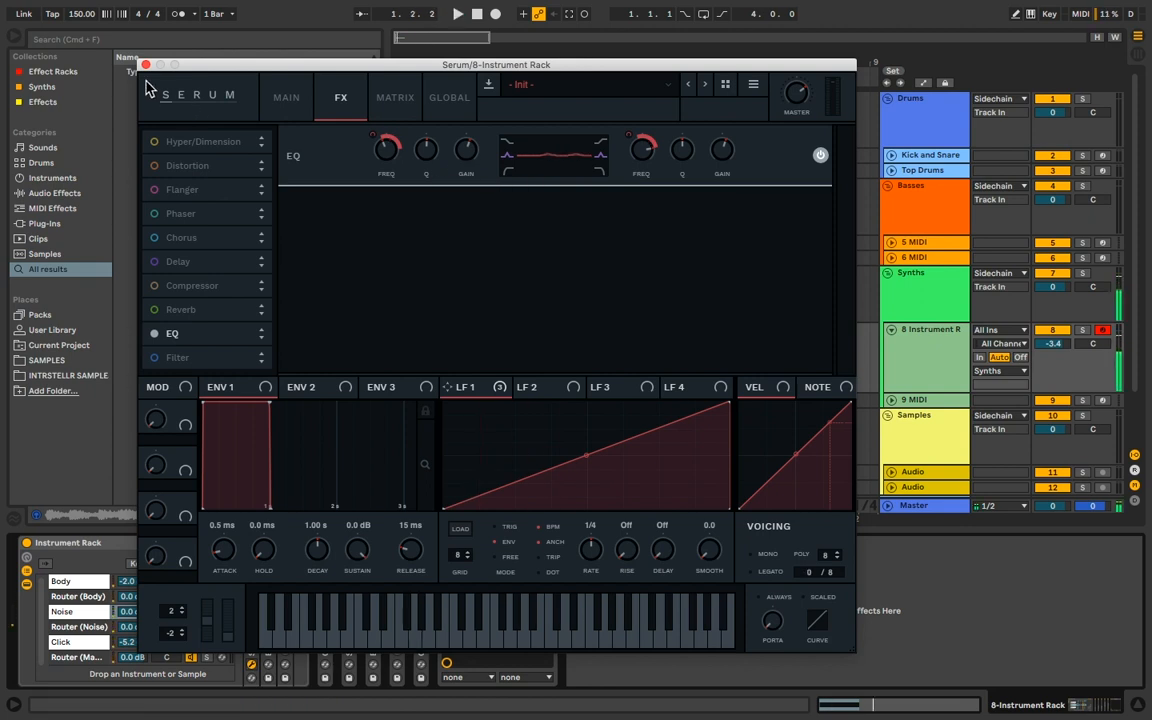
key("space")
left_click(145, 65)
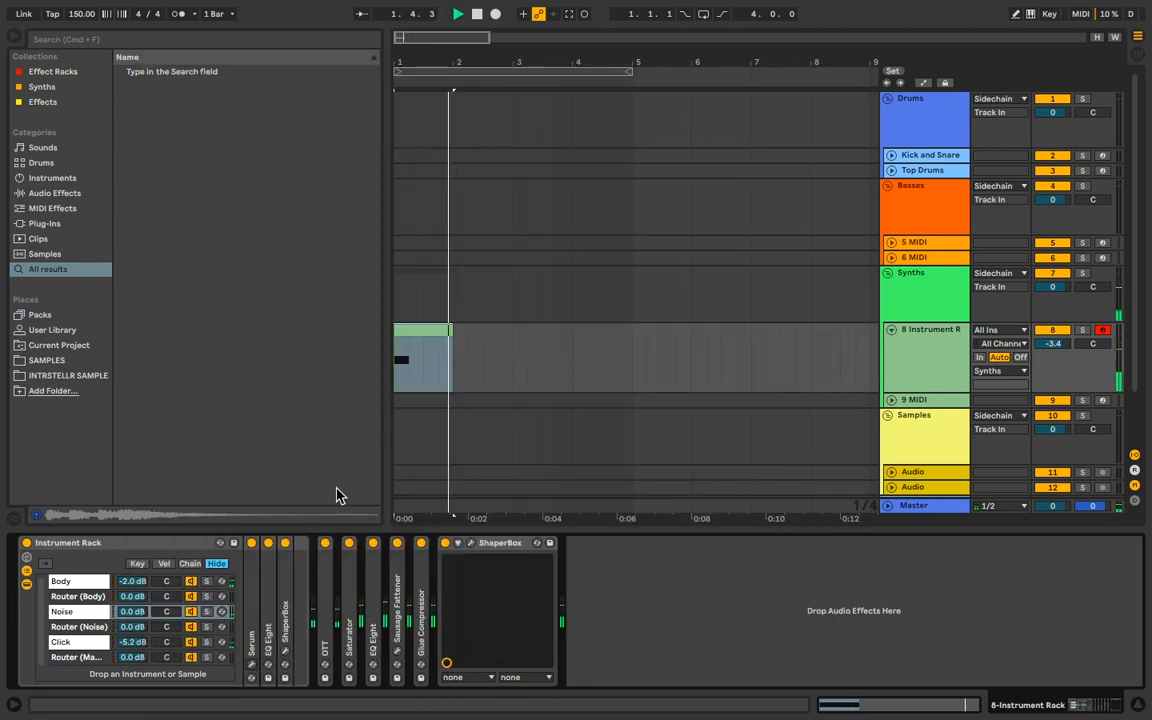
Shorten the final ShaperBox's volume fade to end at about 240 ms and make its slope gentler while auditioning.
left_click(98, 612)
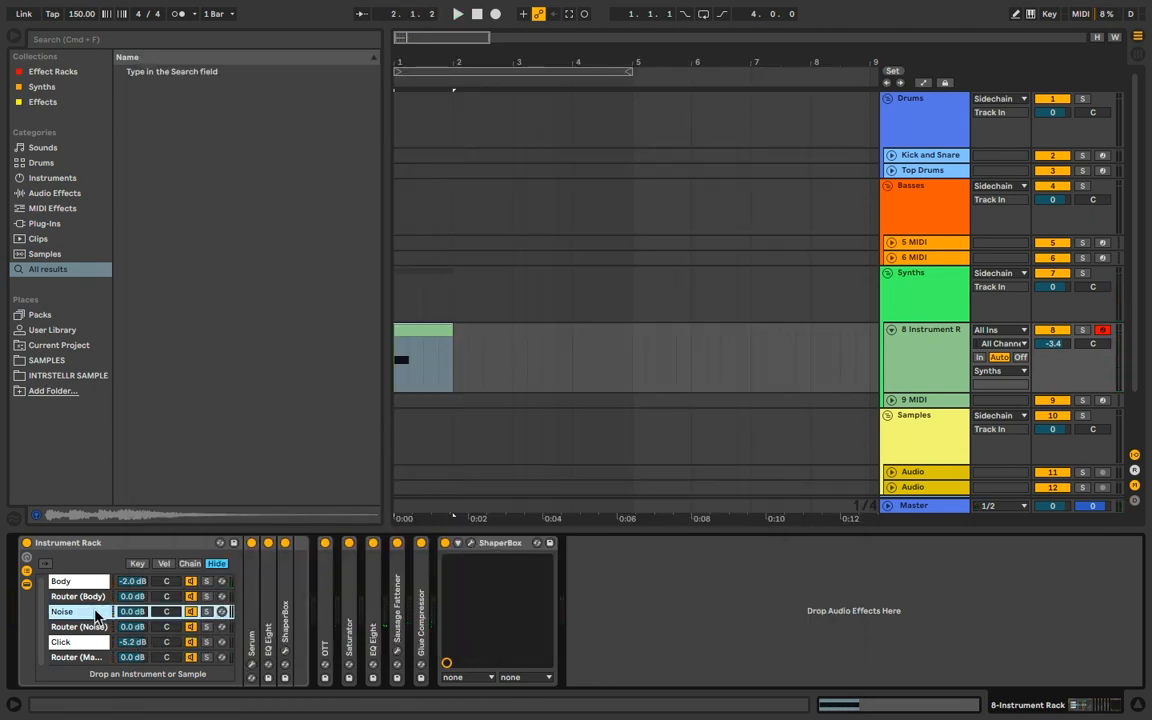
left_click(470, 544)
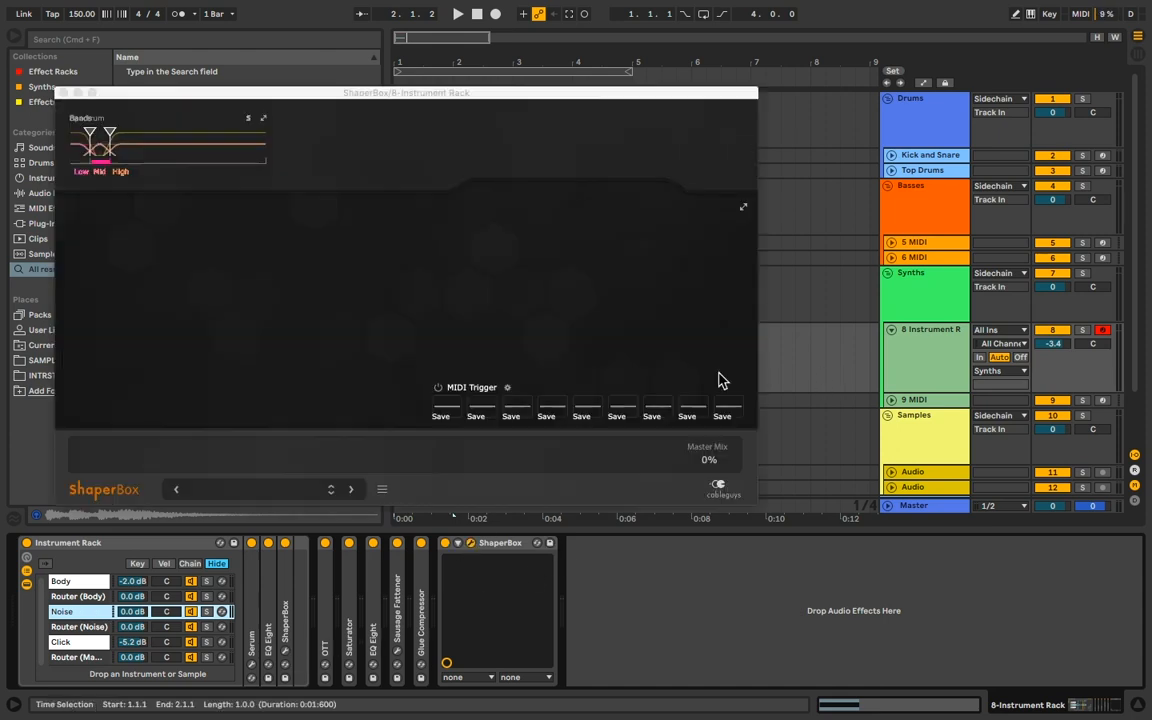
left_click_drag(599, 362, 555, 360)
key("space")
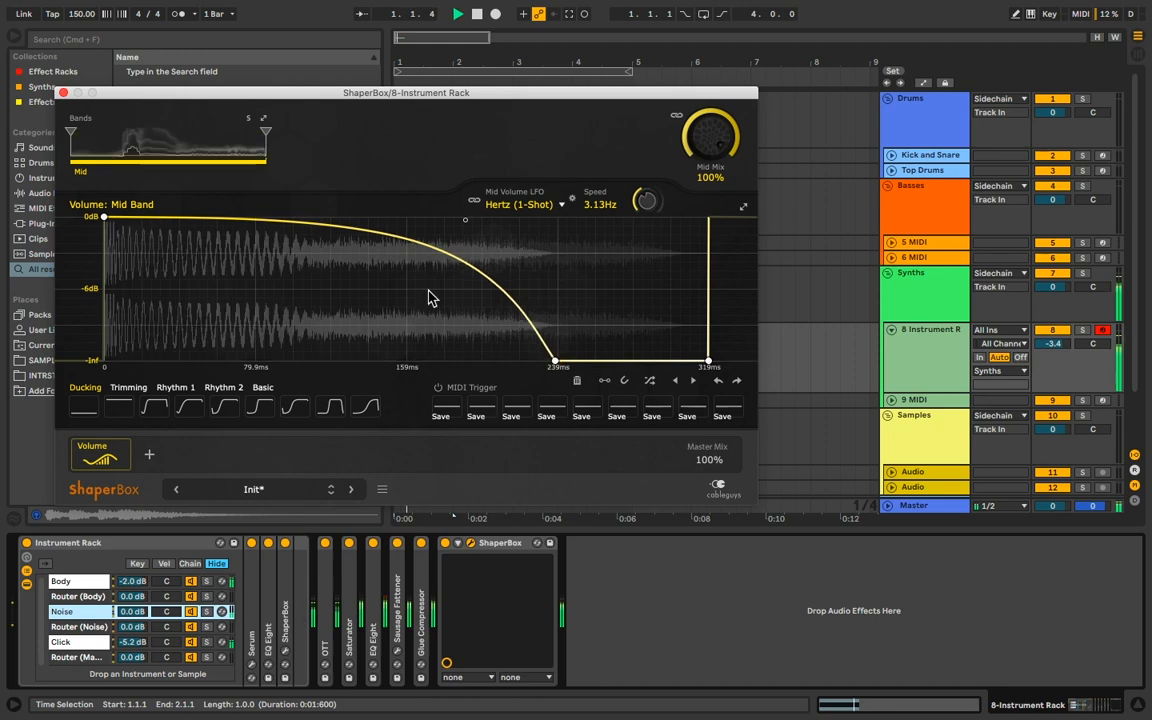
left_click_drag(465, 220, 368, 217)
key("space")
key("space")
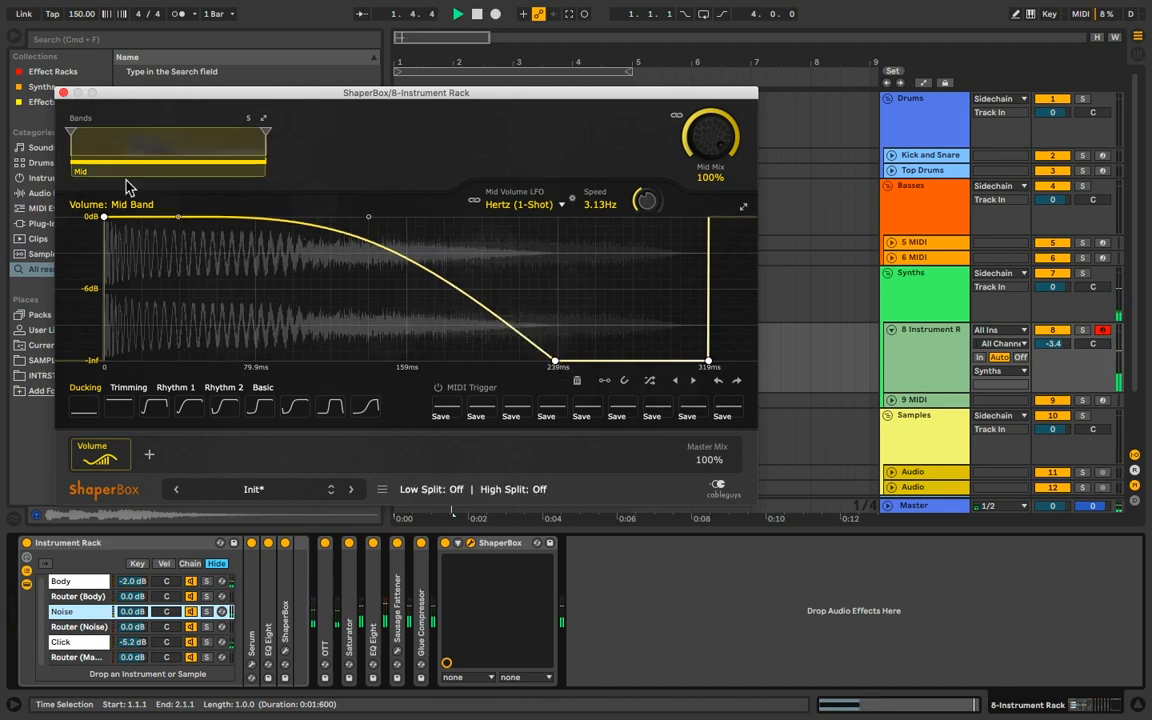
left_click_drag(555, 360, 580, 360)
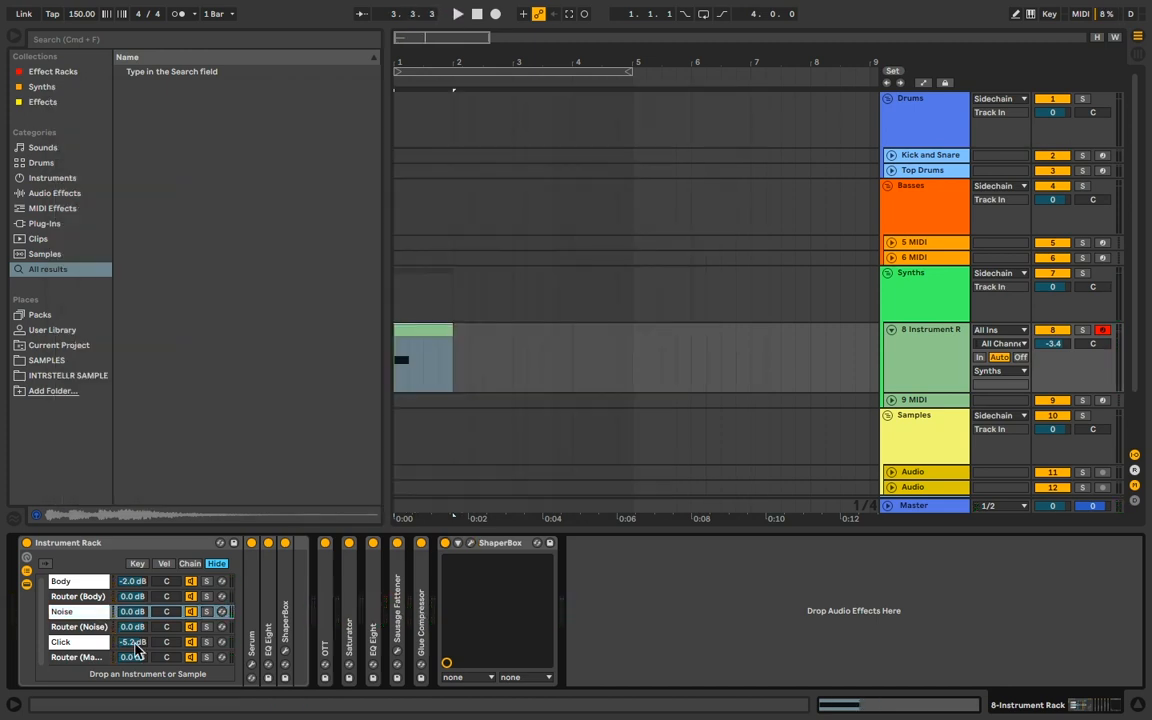
Set the Click chain's volume to -3.4 dB and fold the final ShaperBox device.
left_click(134, 642)
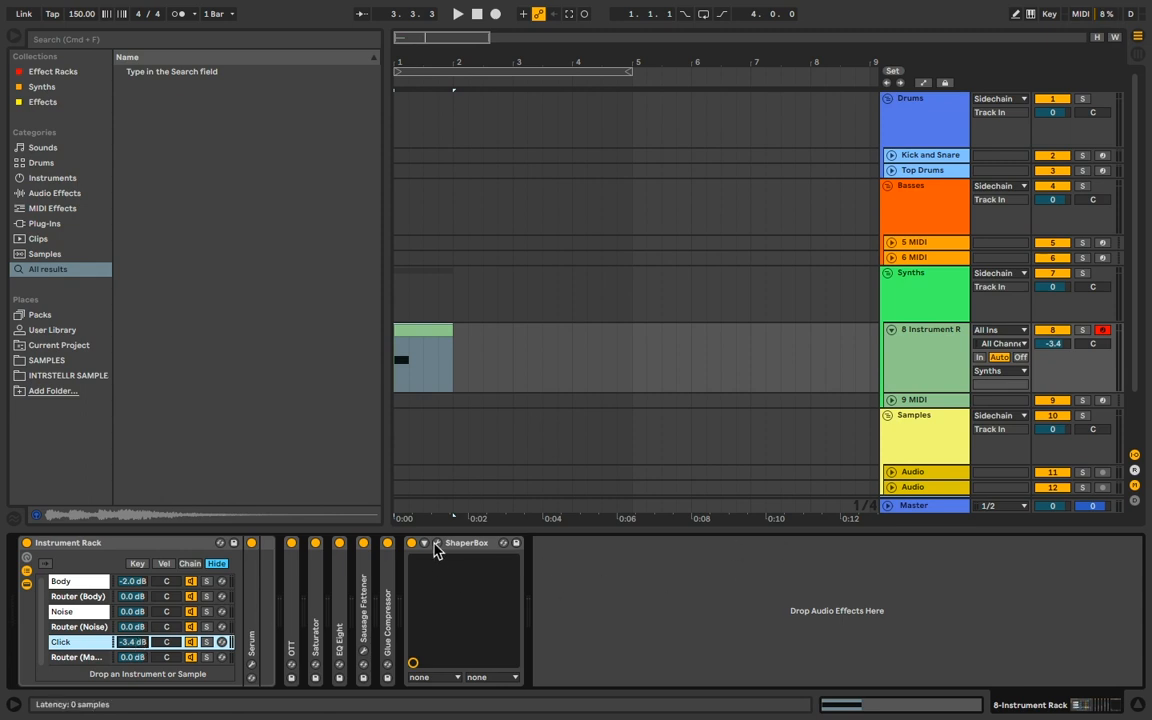
double_click(439, 542)
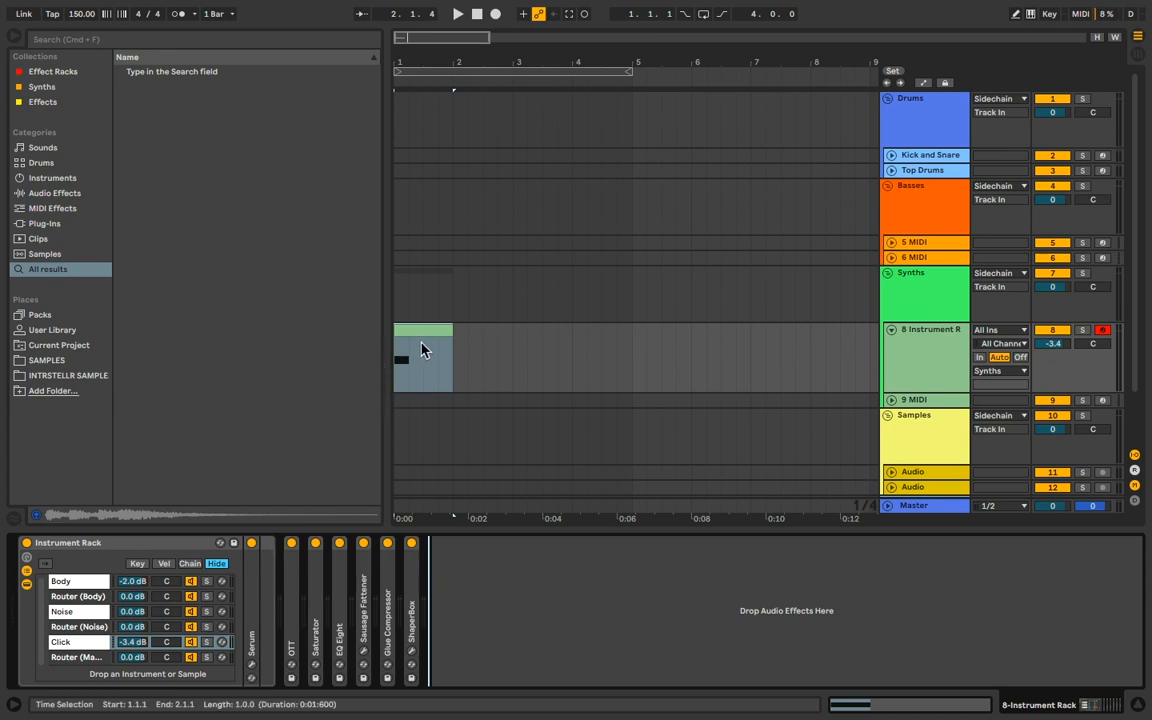
Select the full one-bar MIDI clip on the Instrument Rack track.
left_click(454, 366)
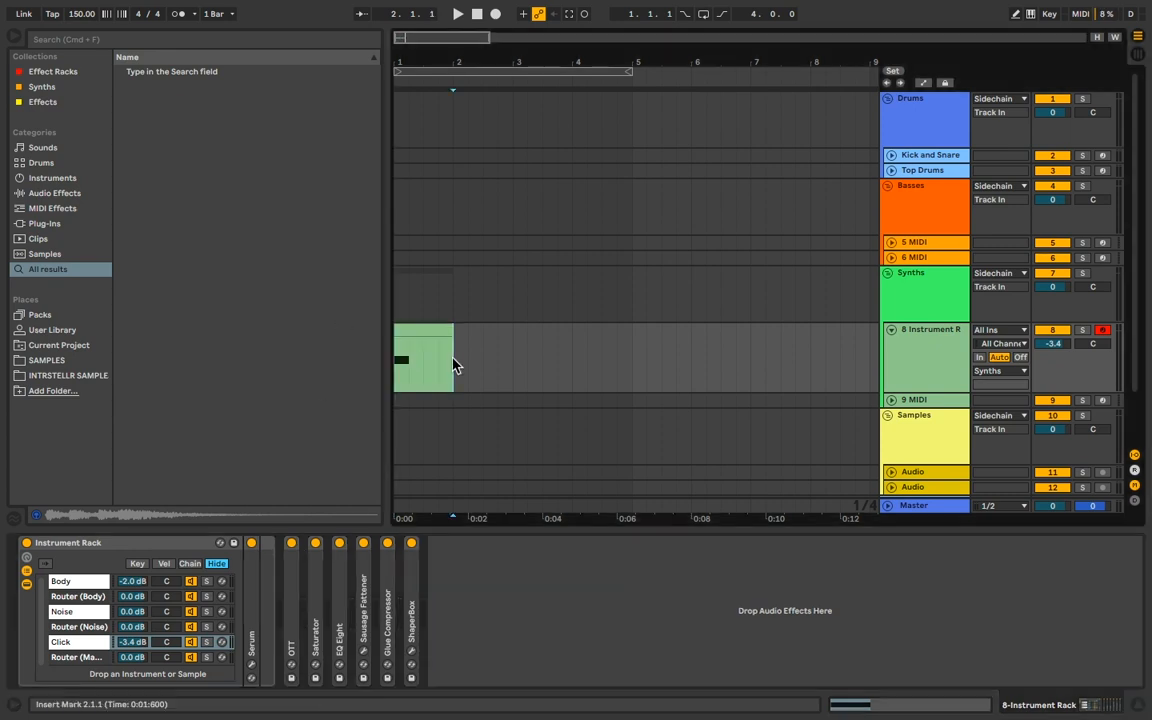
left_click(401, 335, "shift")
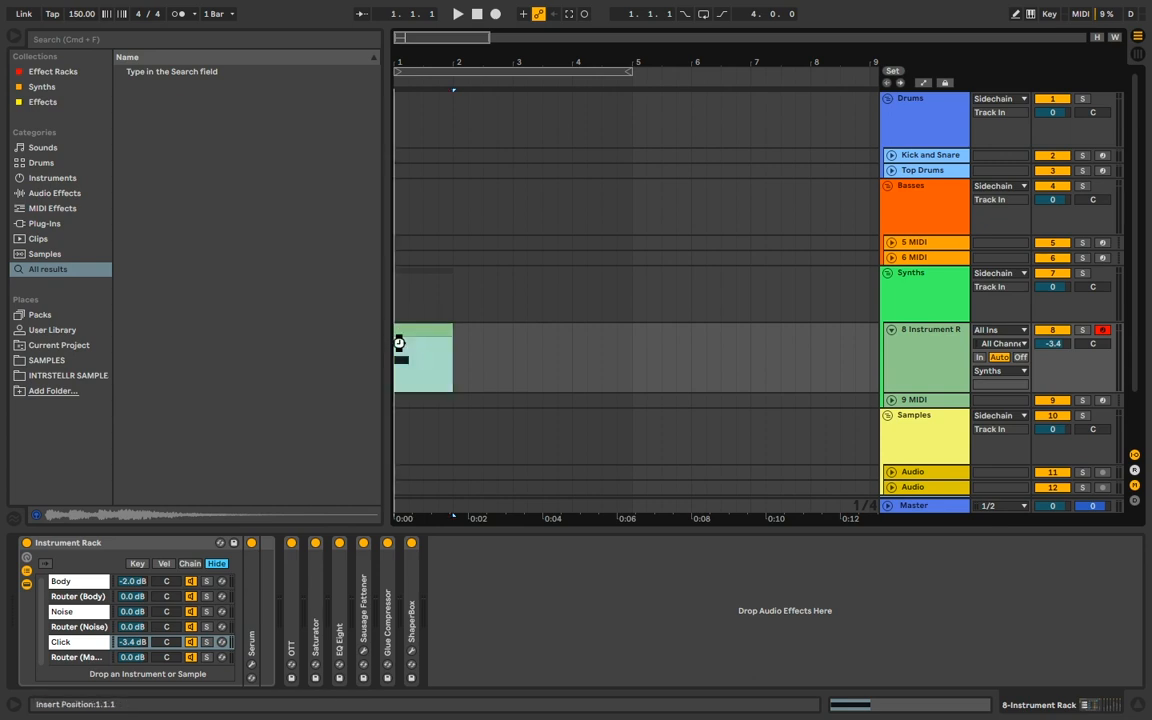